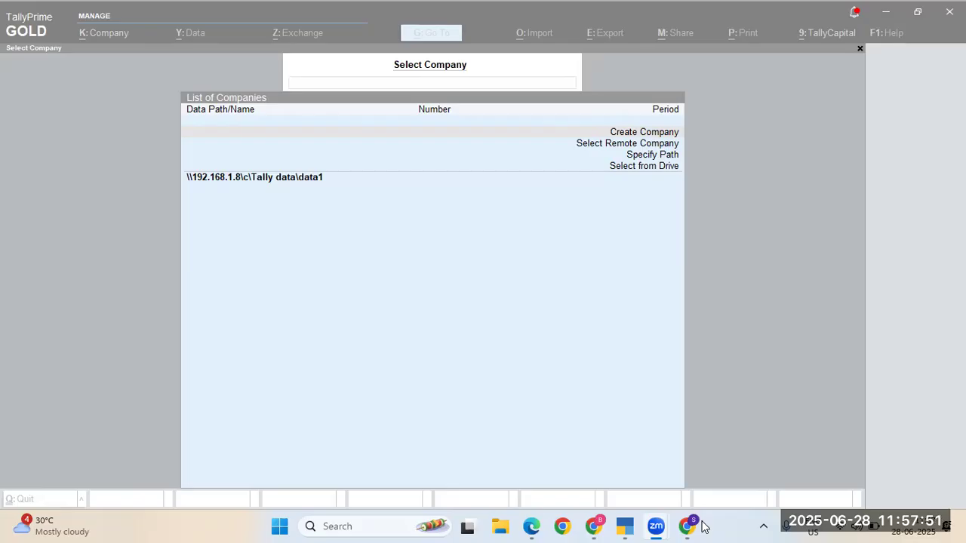
Step: In TallyPrime, open Ledger Vouchers for the ICICI CC ledger (searched as 1375), 1-Jun-25 to 28-Jun-25
{"action": "key", "text": "alt+Tab"}
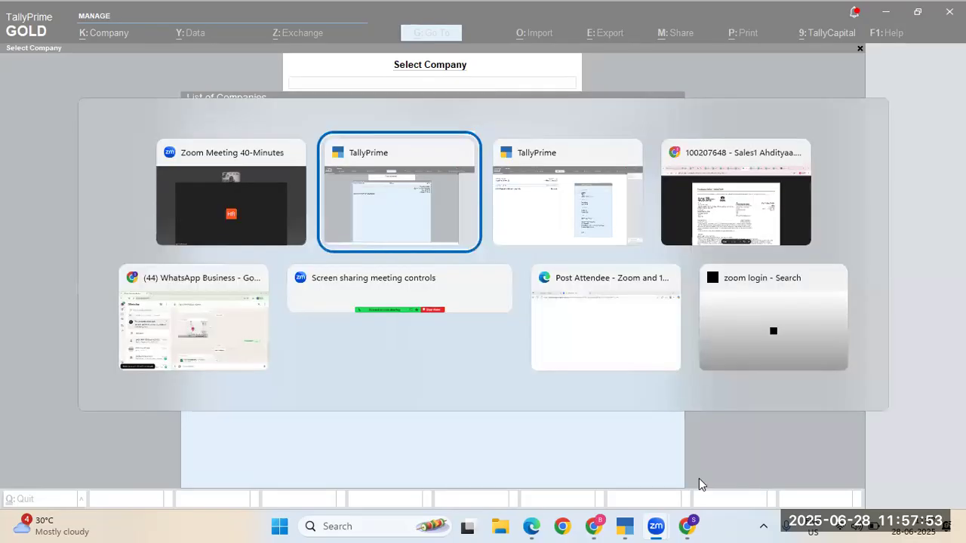
{"action": "key", "text": "alt+Tab"}
{"action": "key", "text": "Tab"}
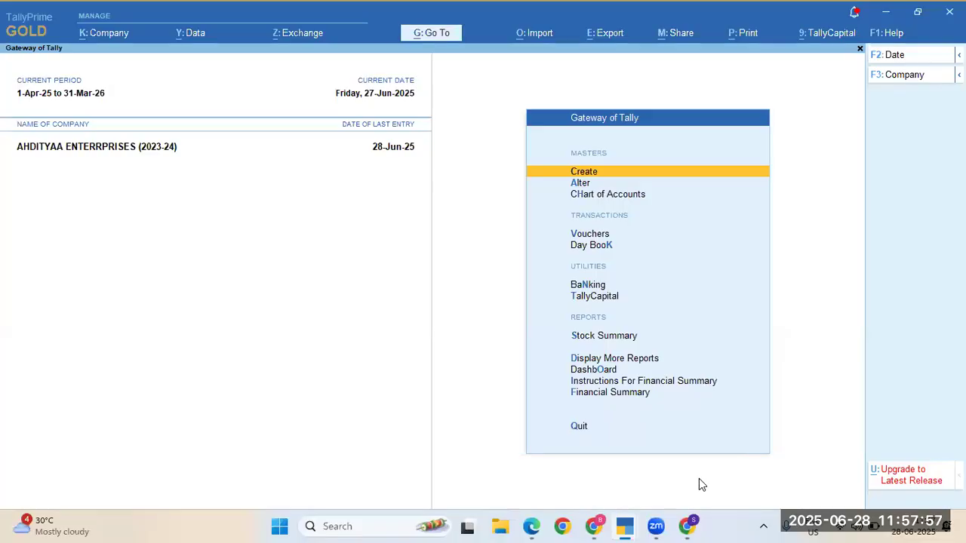
{"action": "key", "text": "d"}
{"action": "key", "text": "a"}
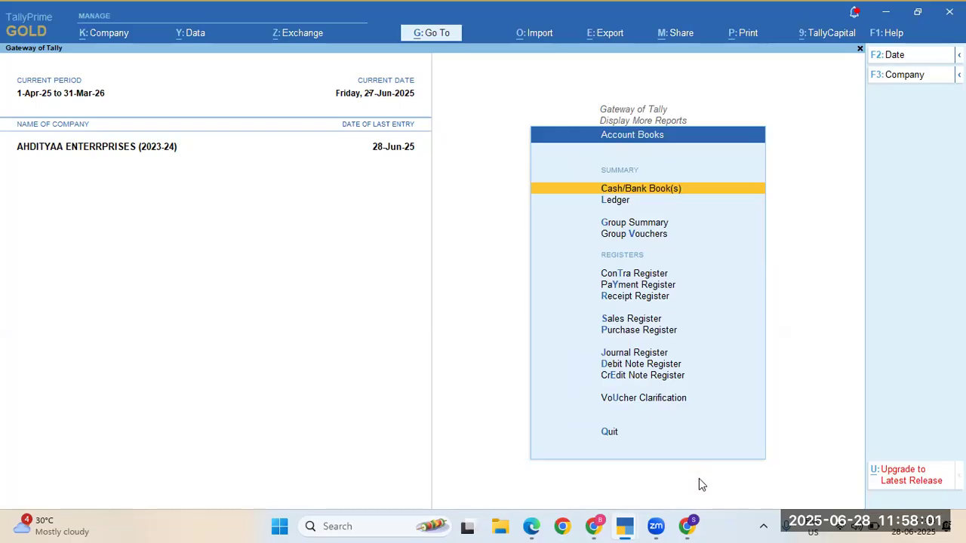
{"action": "key", "text": "l"}
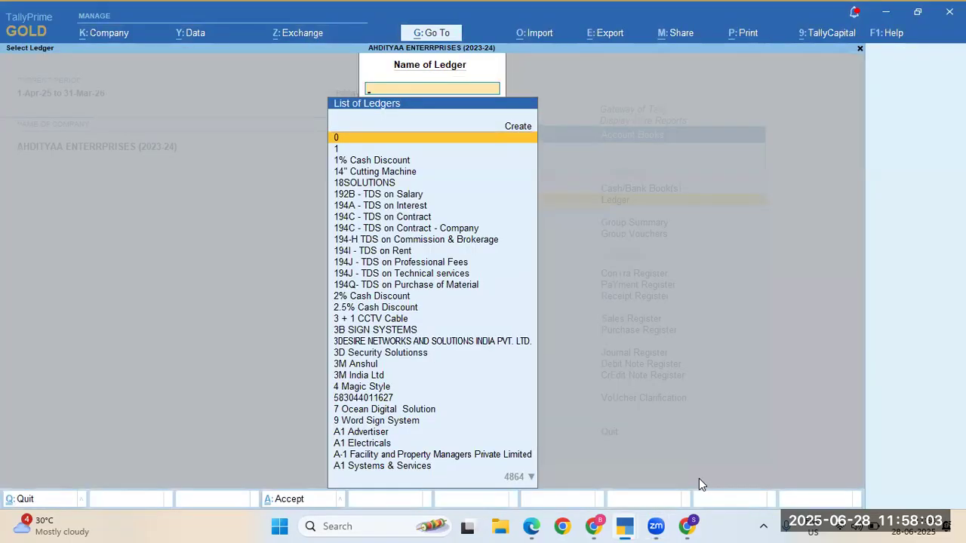
{"action": "type", "text": "1"}
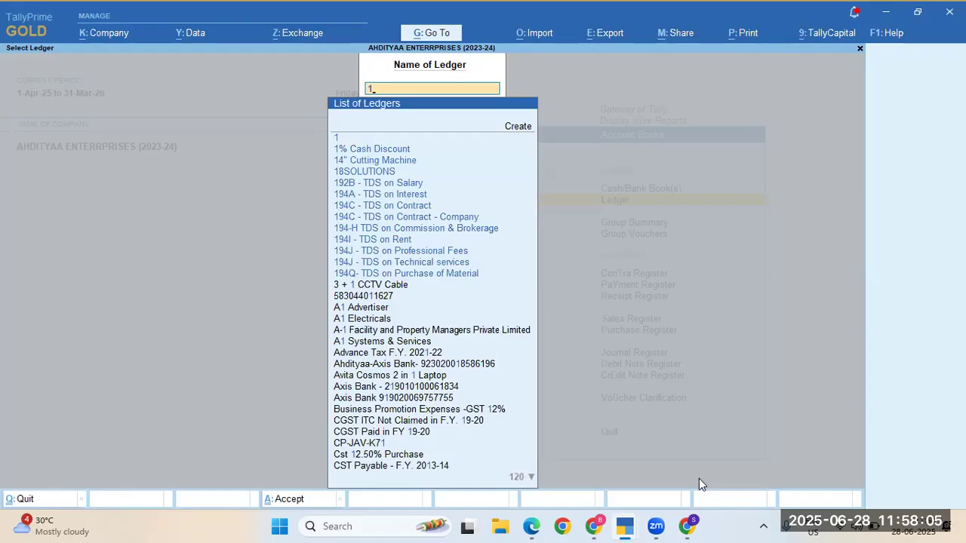
{"action": "type", "text": "375"}
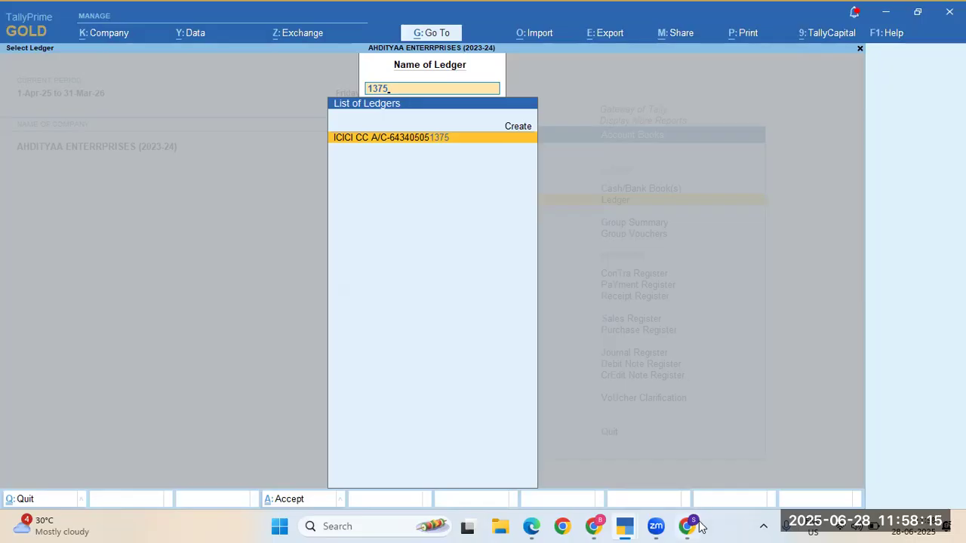
{"action": "mouse_move", "coordinate": [699, 526]}
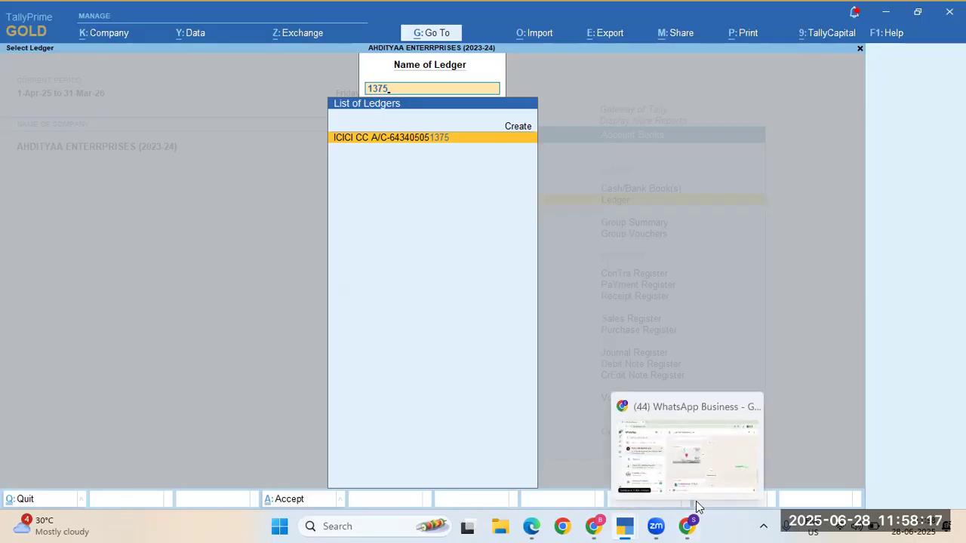
{"action": "key", "text": "Return"}
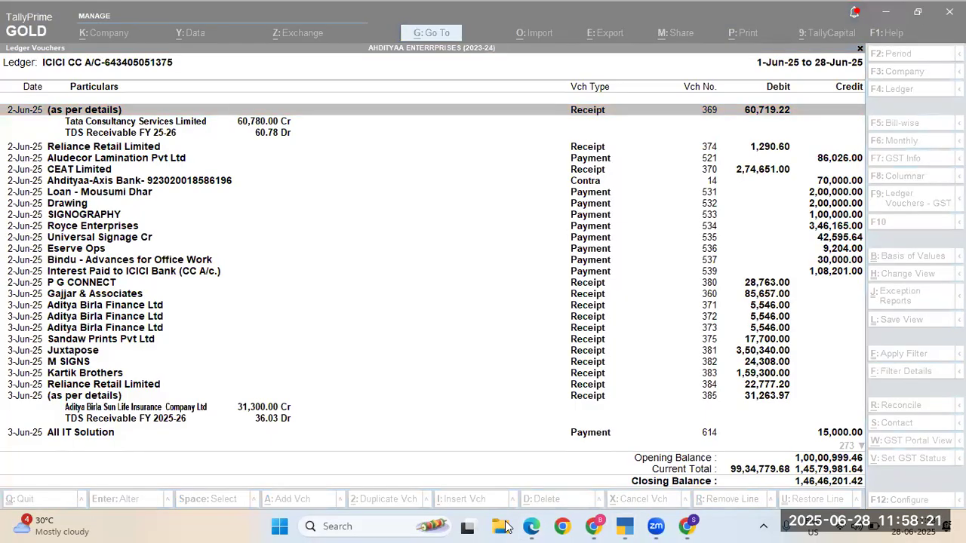
{"action": "left_click", "coordinate": [501, 526]}
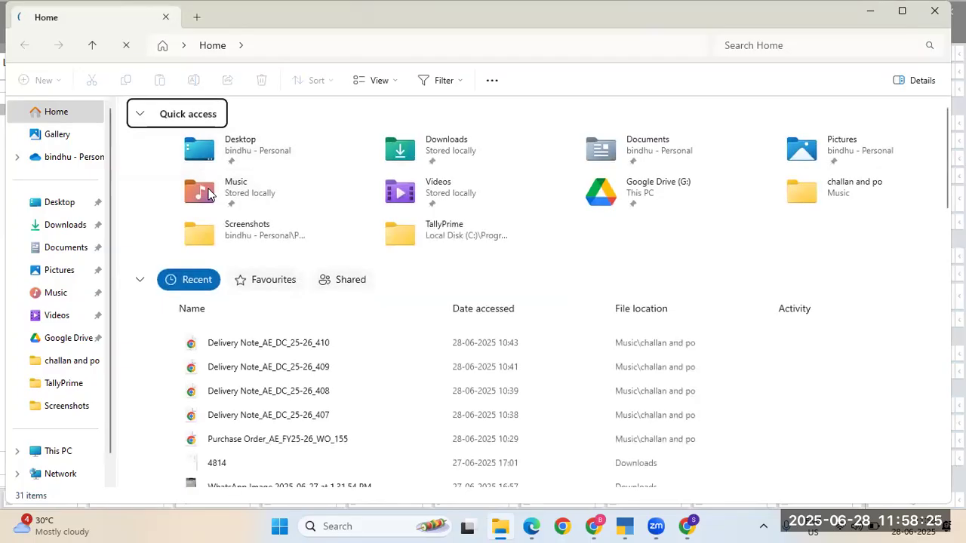
Step: Open DetailedStatement - 27 06 from the Downloads folder in Excel
{"action": "left_click", "coordinate": [65, 226]}
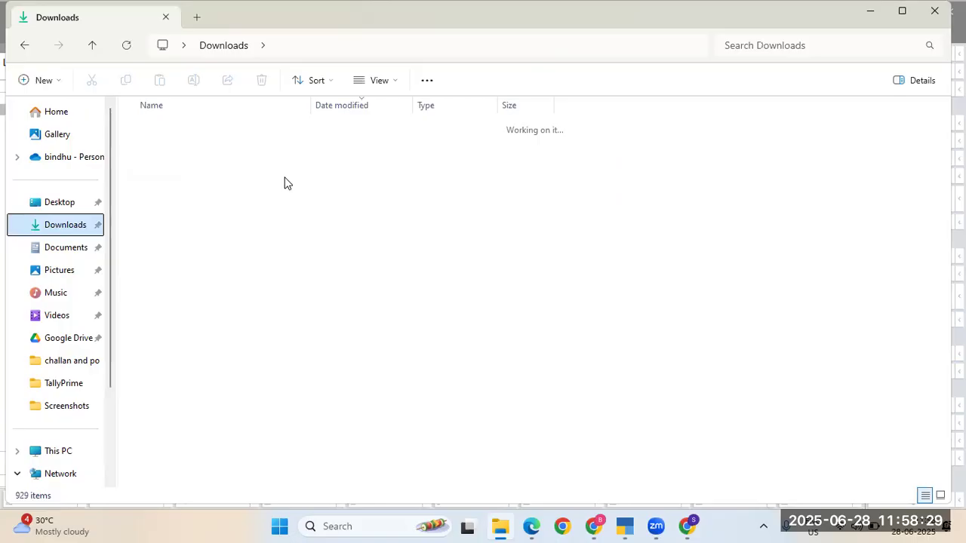
{"action": "left_click", "coordinate": [213, 151]}
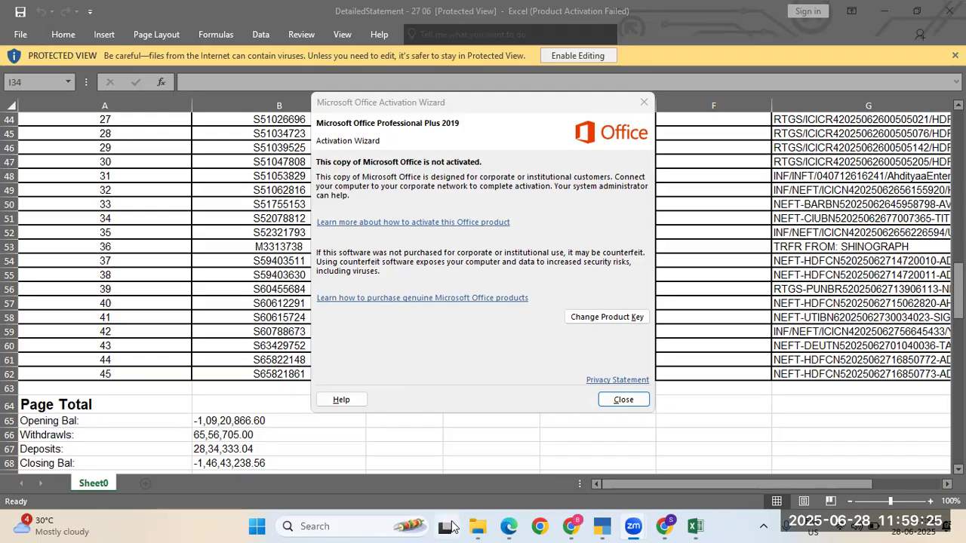
Step: Bring the Excel statement forward, dismiss the Office activation notice and enable editing
{"action": "mouse_move", "coordinate": [451, 527]}
{"action": "left_click", "coordinate": [451, 526]}
{"action": "left_click", "coordinate": [608, 305]}
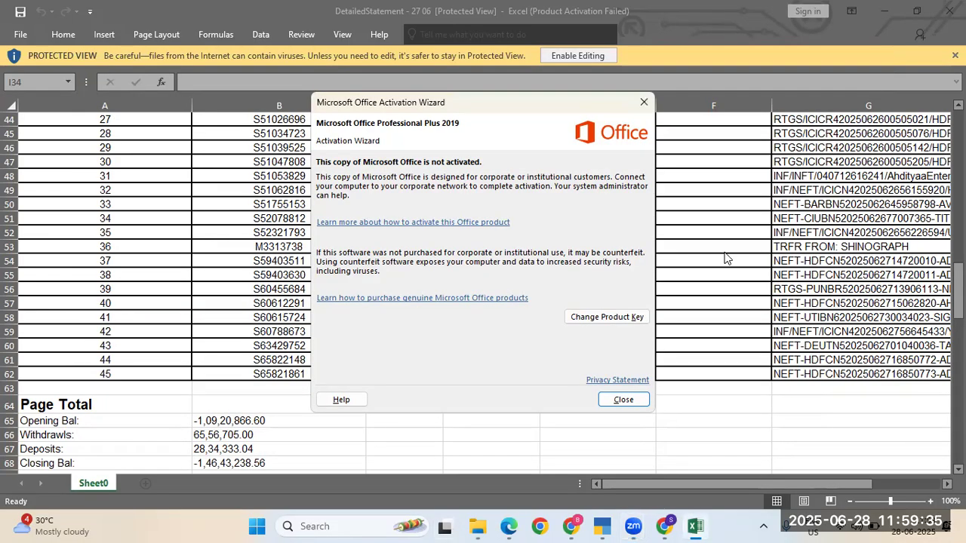
{"action": "left_click", "coordinate": [644, 102]}
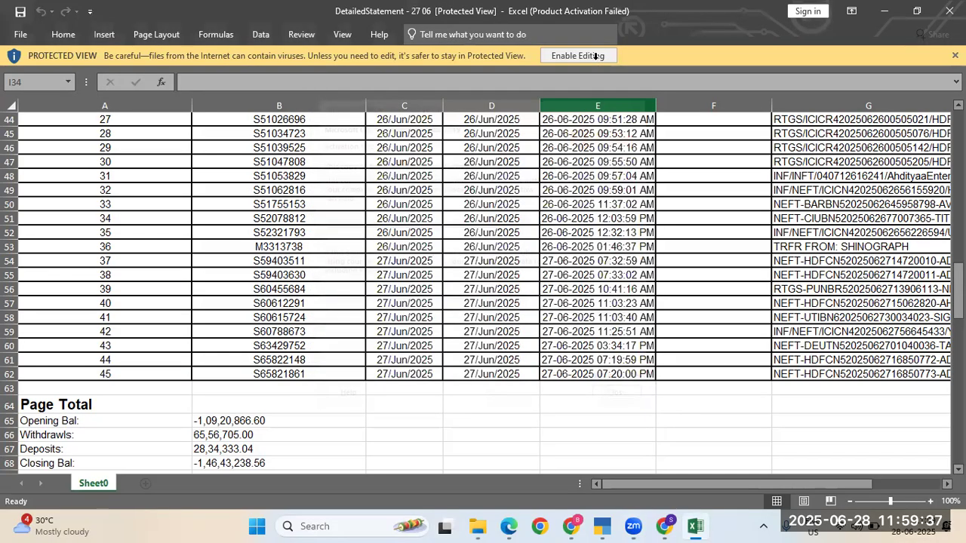
{"action": "left_click", "coordinate": [585, 56]}
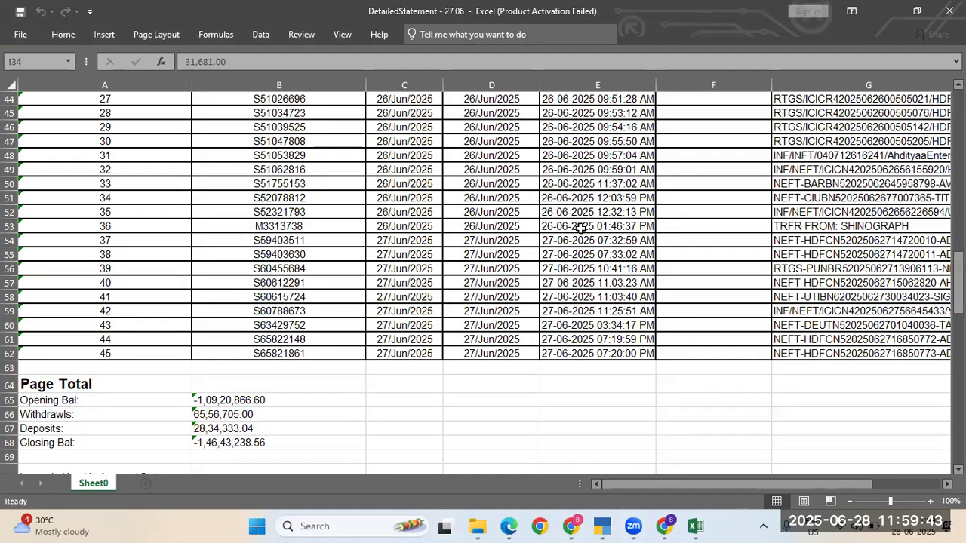
Step: Check the running balance for row 53 in column J
{"action": "left_click", "coordinate": [581, 228]}
{"action": "key", "text": "Right"}
{"action": "key", "text": "Right"}
{"action": "key", "text": "Right"}
{"action": "key", "text": "Right"}
{"action": "key", "text": "Right"}
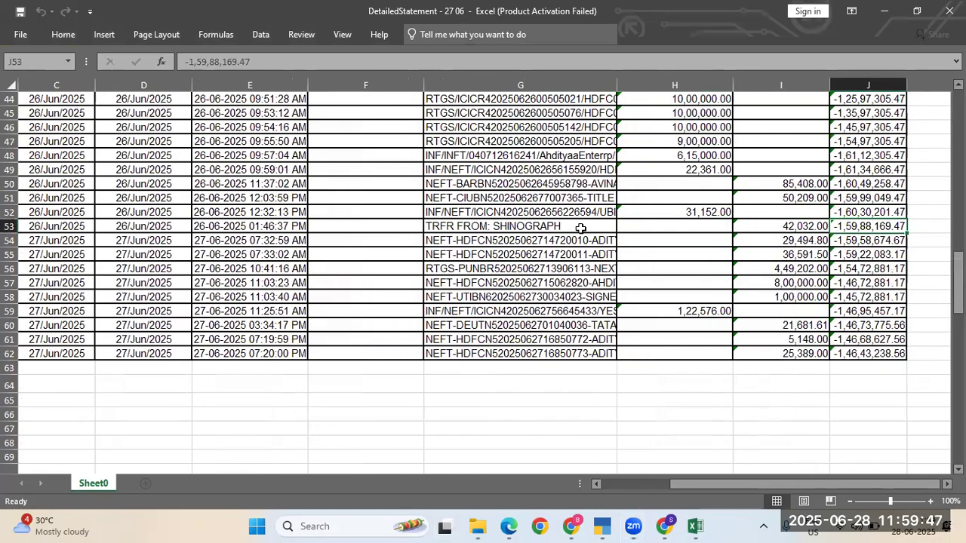
{"action": "key", "text": "alt+Tab"}
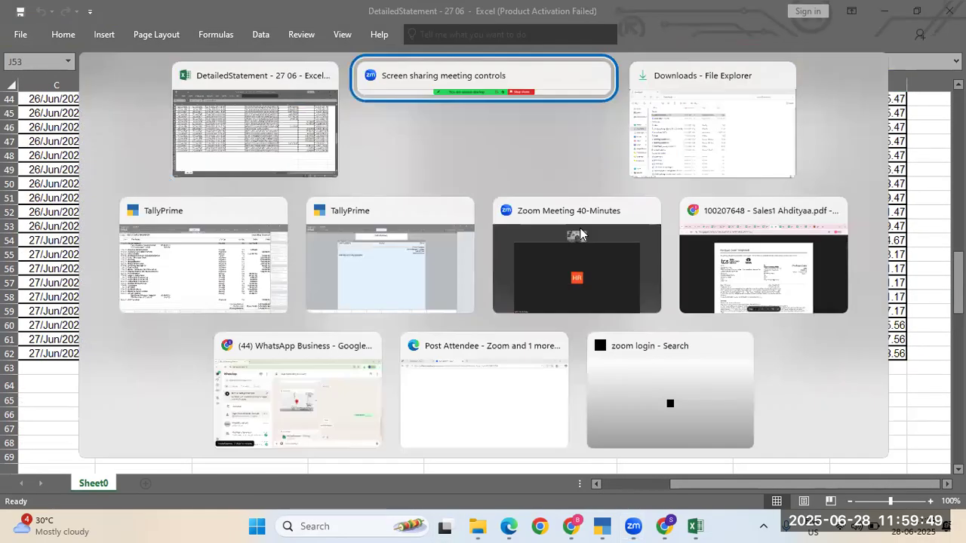
Step: Return to the ICICI CC ledger vouchers and open its Bank Reconciliation, showing 5,192.00 unreconciled
{"action": "key", "text": "alt+Tab"}
{"action": "key", "text": "alt+Tab"}
{"action": "key", "text": "alt+Tab"}
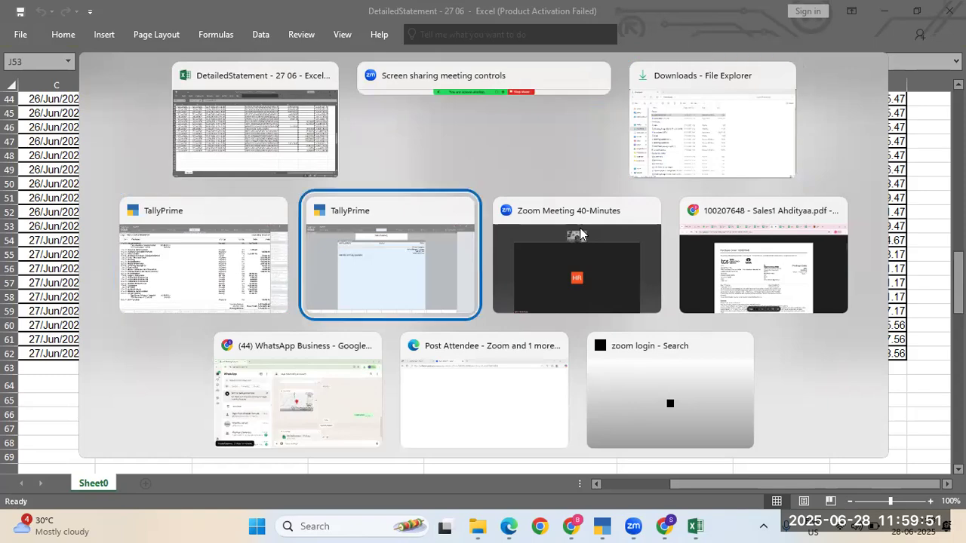
{"action": "key", "text": "alt+shift+Tab"}
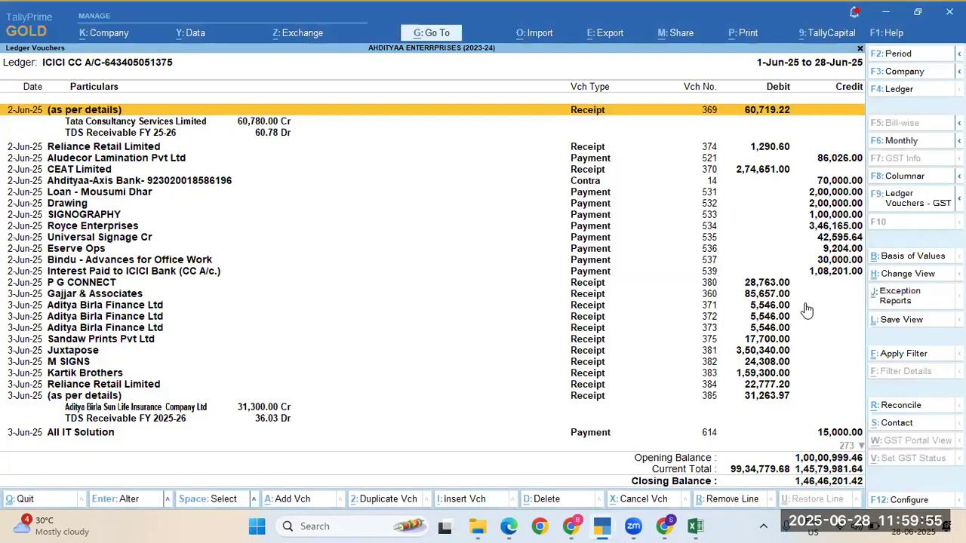
{"action": "key", "text": "ctrl"}
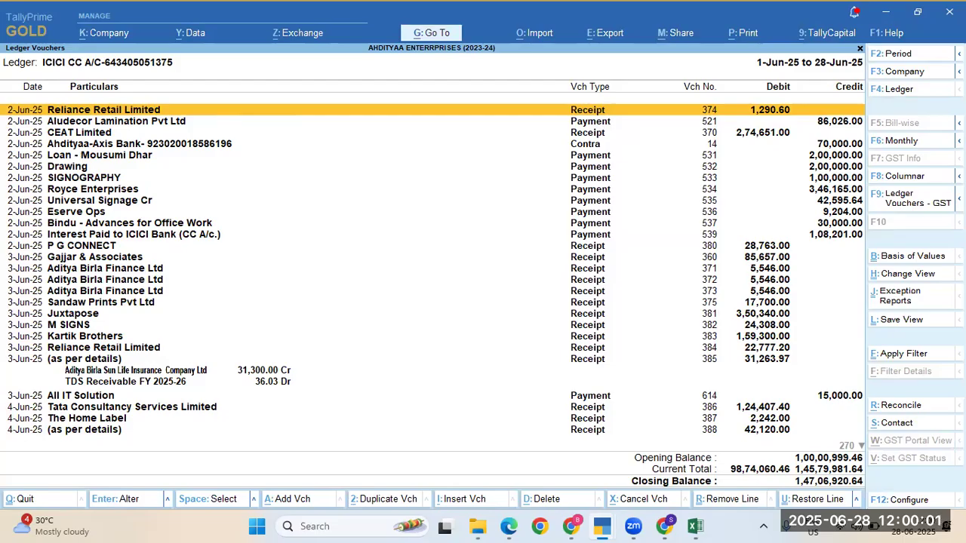
{"action": "key", "text": "alt"}
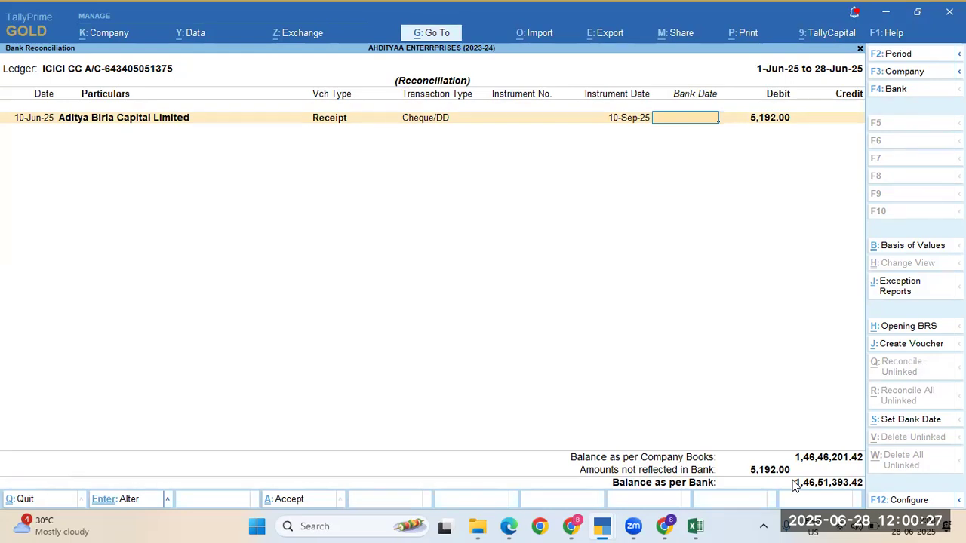
Step: Compare the Excel running balance in J59 with the TallyPrime bank reconciliation
{"action": "key", "text": "alt+Tab"}
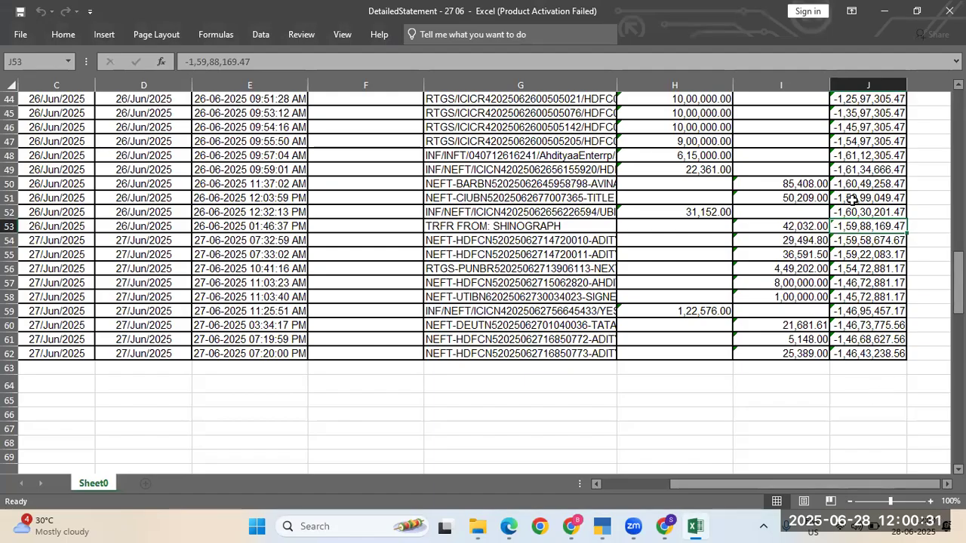
{"action": "key", "text": "alt+Tab"}
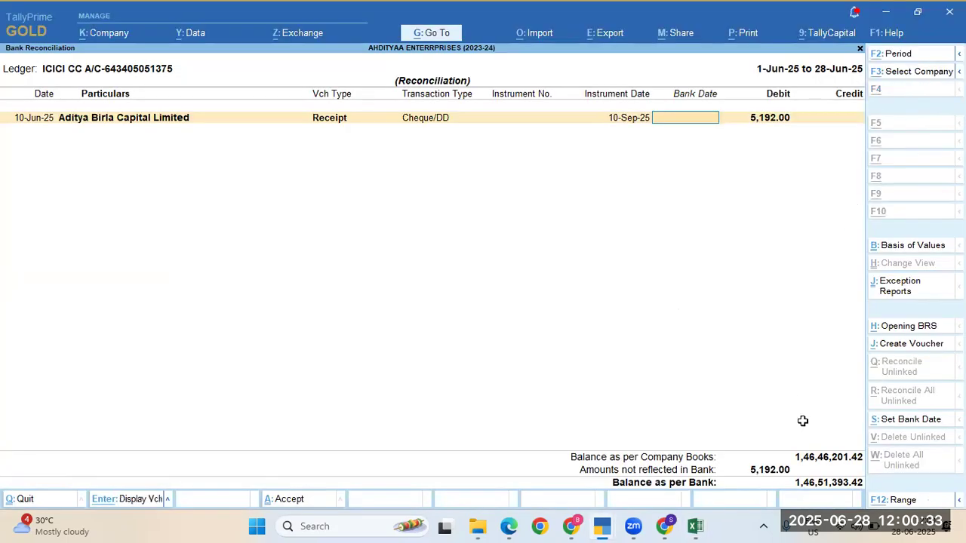
{"action": "key", "text": "alt+Tab"}
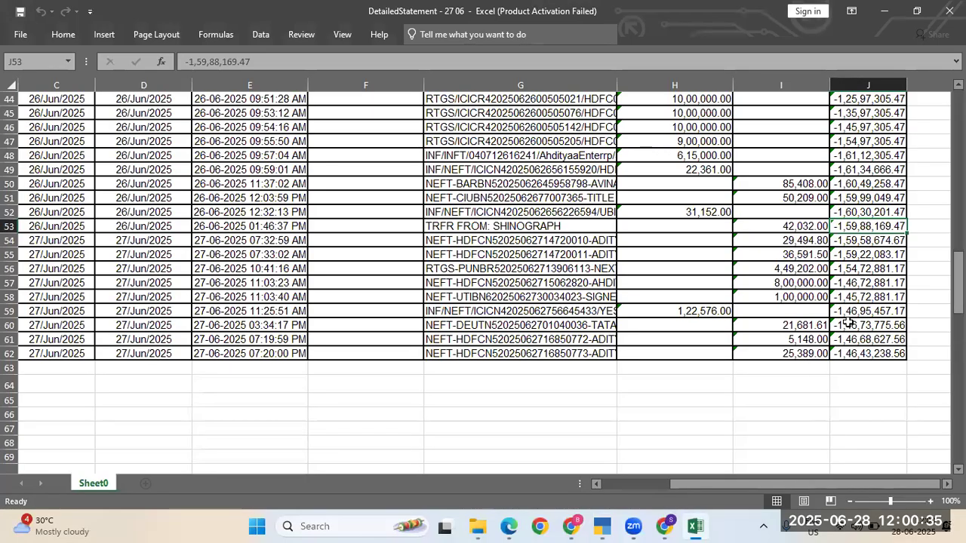
{"action": "left_click", "coordinate": [852, 311]}
{"action": "key", "text": "alt+Tab"}
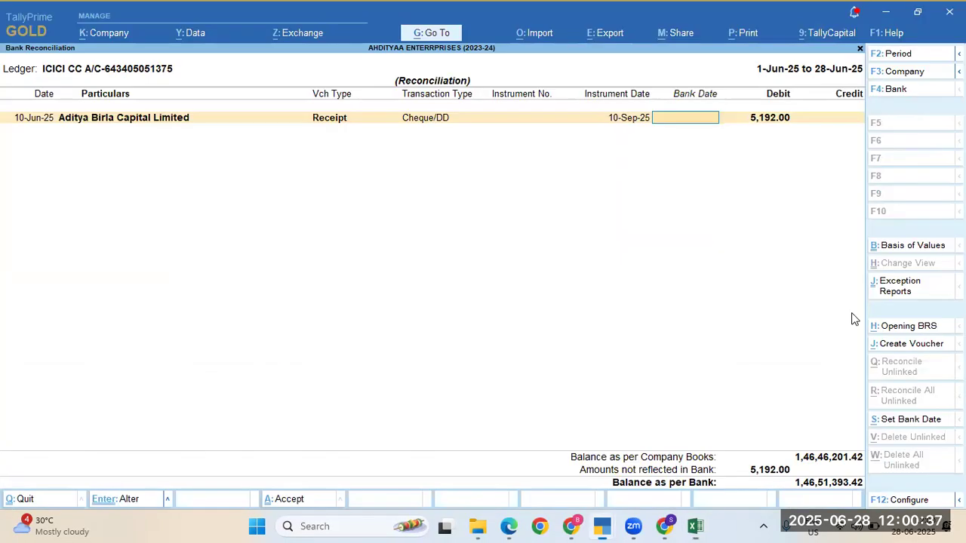
{"action": "key", "text": "alt+Tab"}
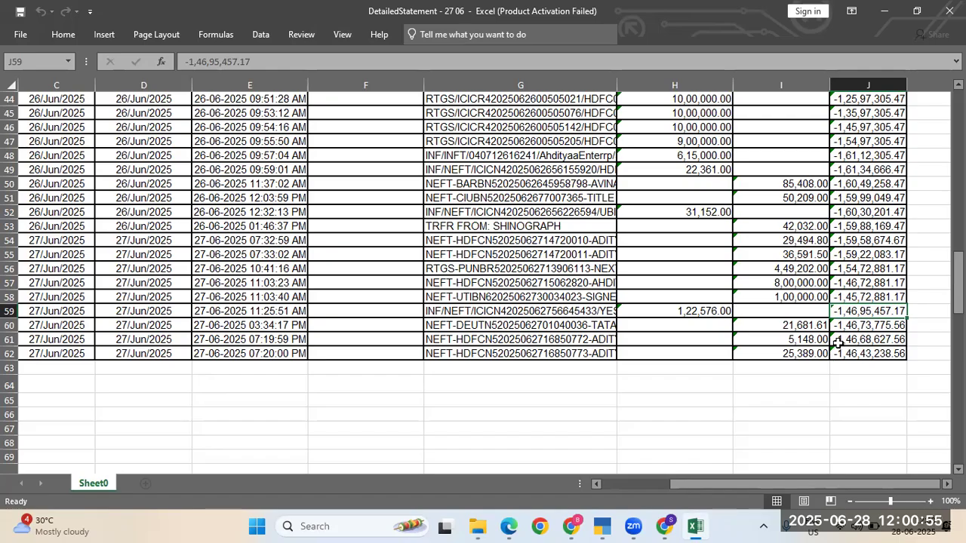
Step: Check the J61 balance against Tally, then quit the reconciliation with 5,192.00 still unreflected
{"action": "left_click", "coordinate": [848, 342]}
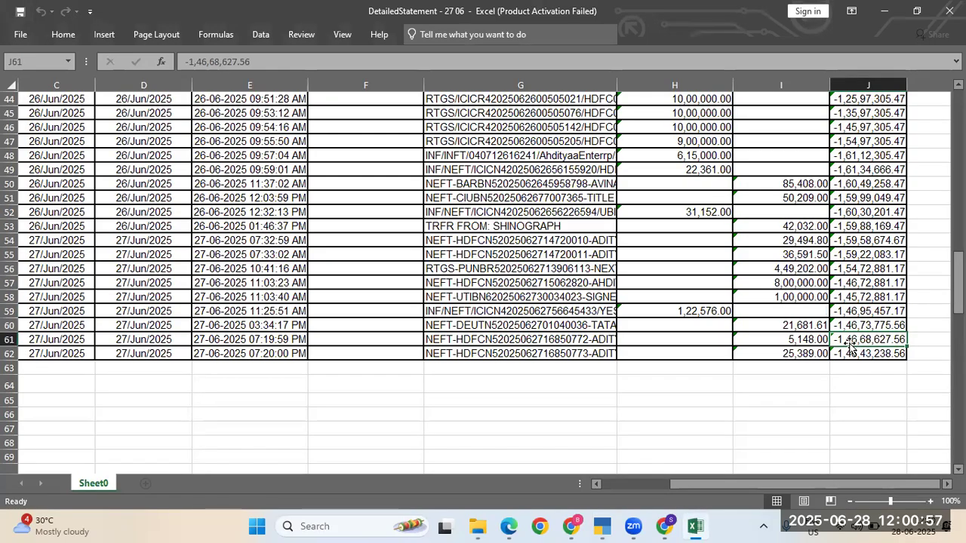
{"action": "key", "text": "alt+Tab"}
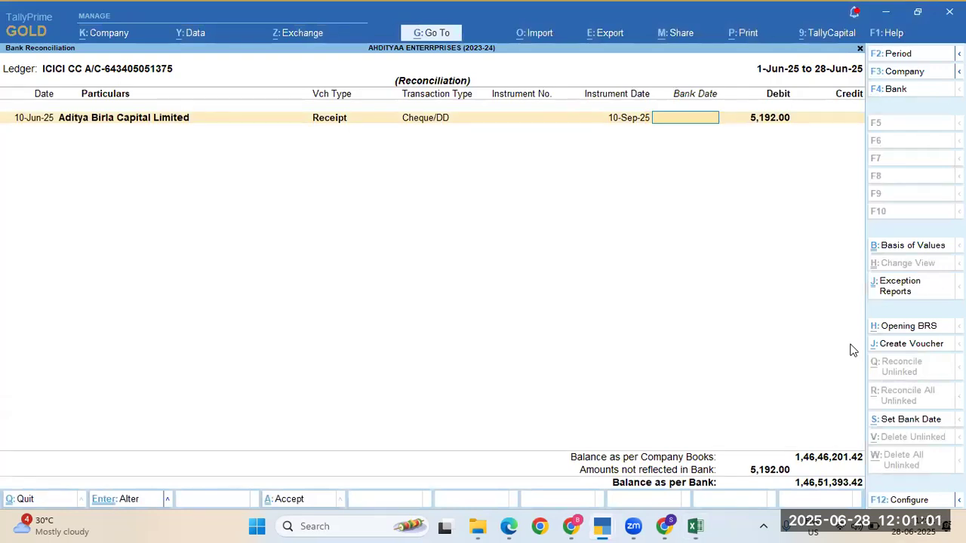
{"action": "key", "text": "alt+Tab"}
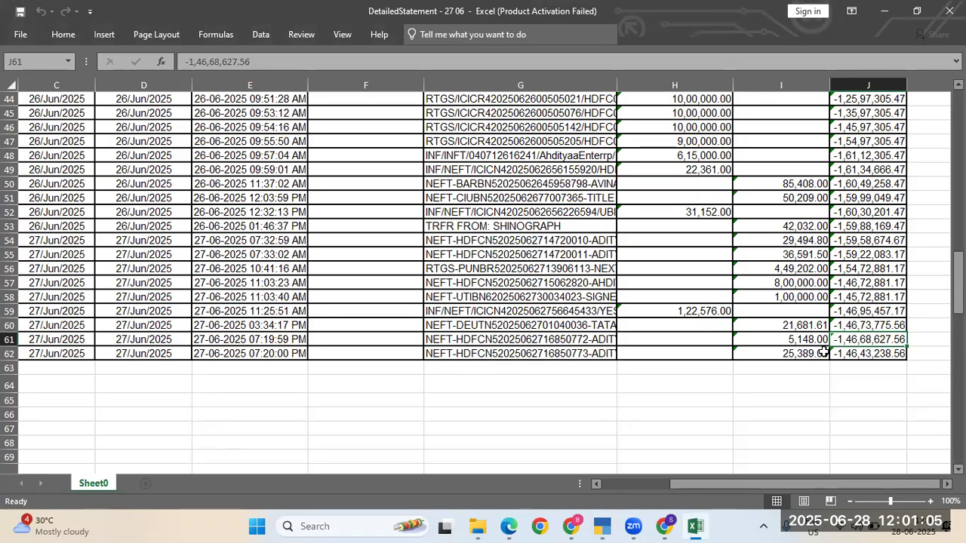
{"action": "scroll", "coordinate": [868, 289], "scroll_direction": "up", "scroll_amount": 2}
{"action": "scroll", "coordinate": [868, 289], "scroll_direction": "up", "scroll_amount": 2}
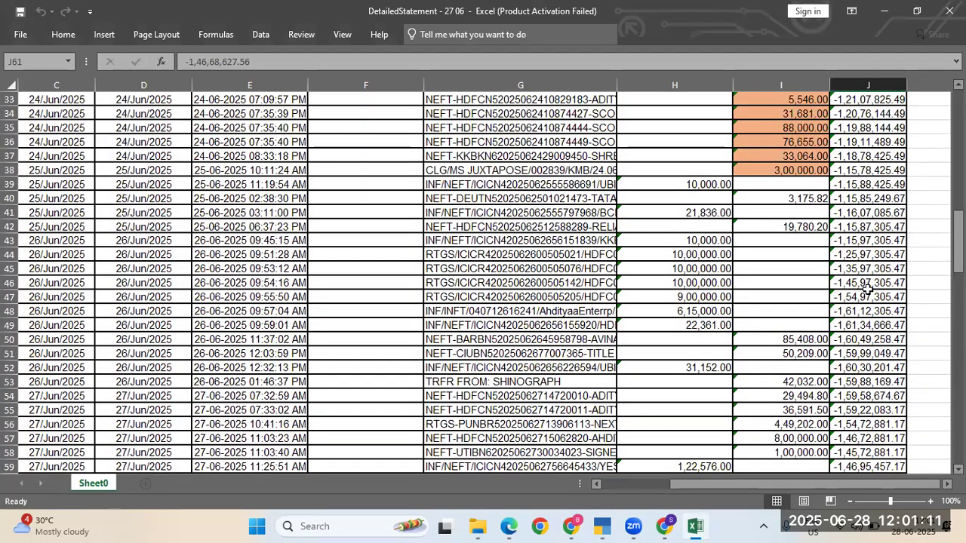
{"action": "scroll", "coordinate": [868, 289], "scroll_direction": "down", "scroll_amount": 2}
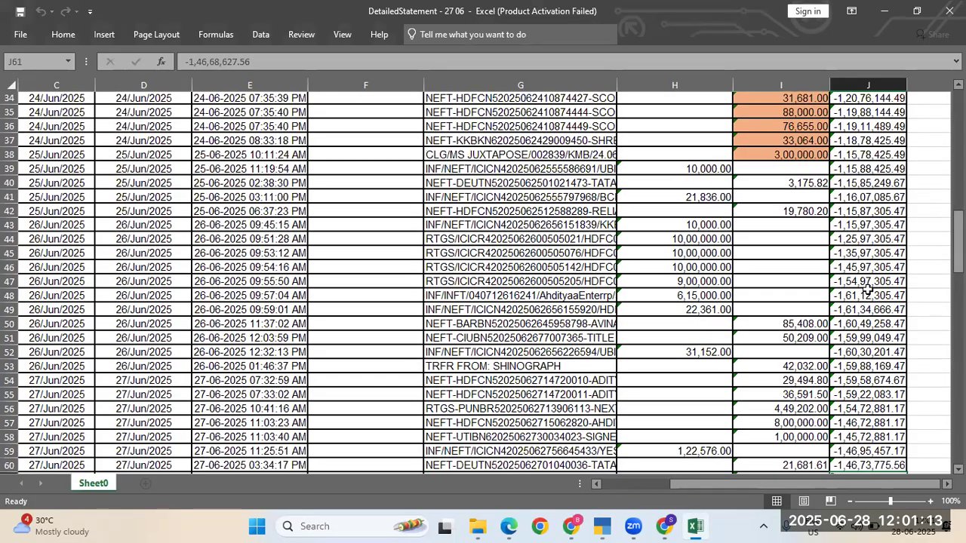
{"action": "scroll", "coordinate": [868, 289], "scroll_direction": "down", "scroll_amount": 1}
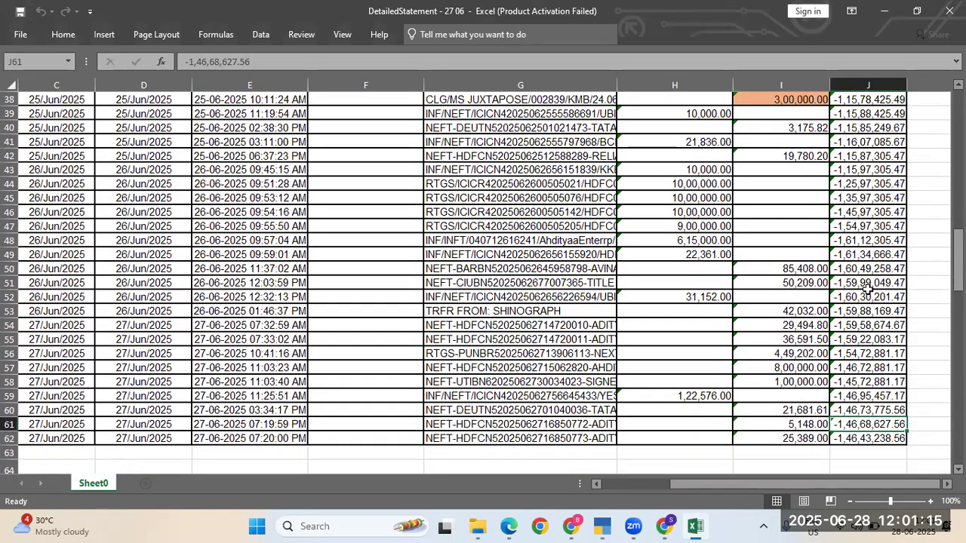
{"action": "key", "text": "alt+Tab"}
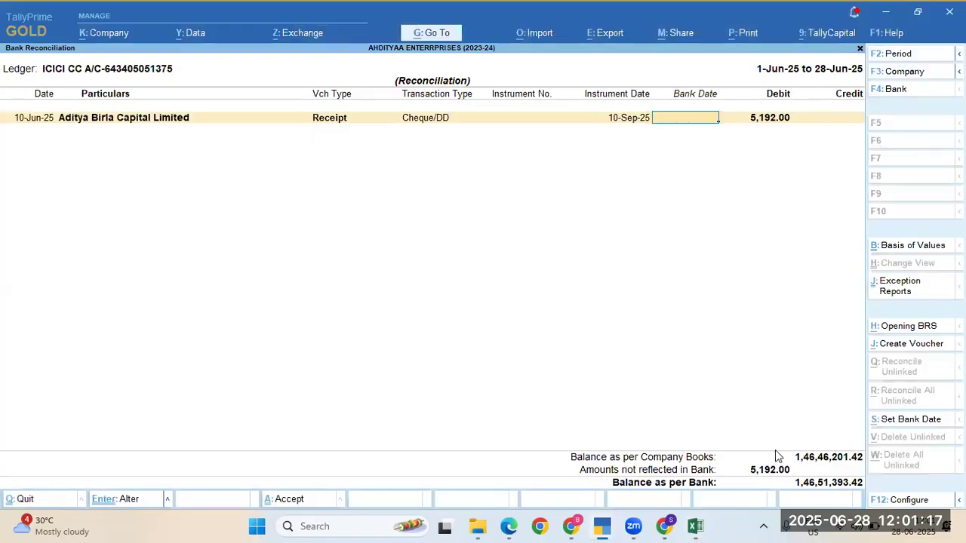
{"action": "key", "text": "Escape"}
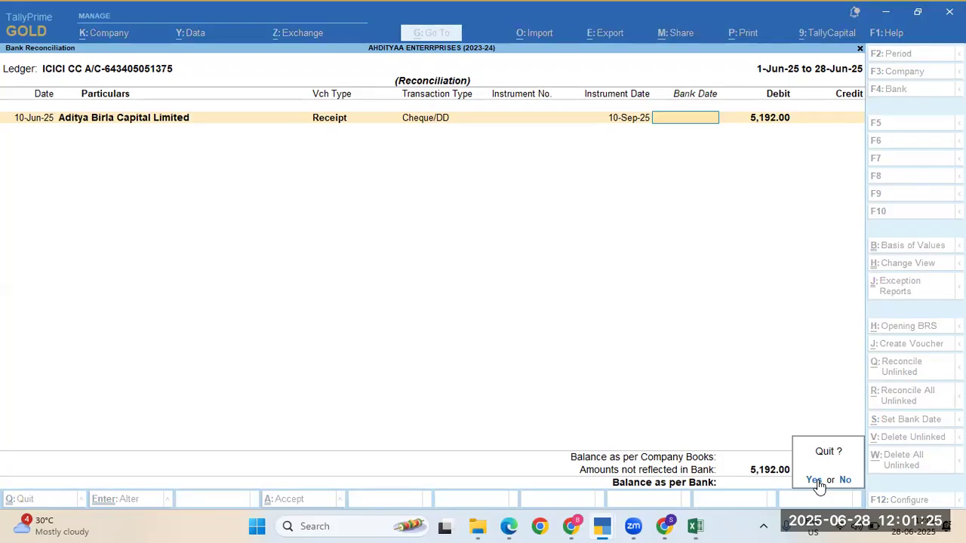
Step: Confirm quitting the reconciliation and jump to the latest 27-Jun ICICI CC ledger entries
{"action": "left_click", "coordinate": [815, 480]}
{"action": "left_click", "coordinate": [816, 480]}
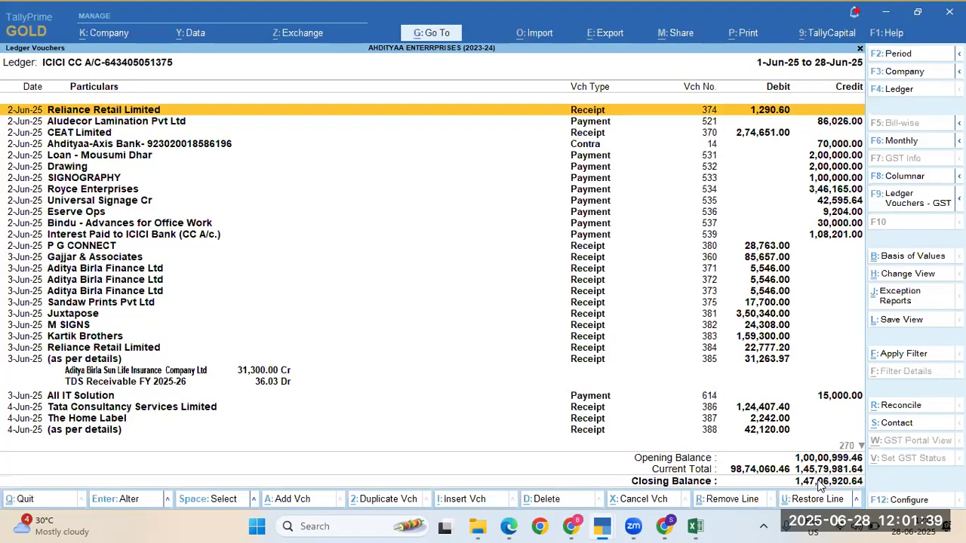
{"action": "key", "text": "ctrl+End"}
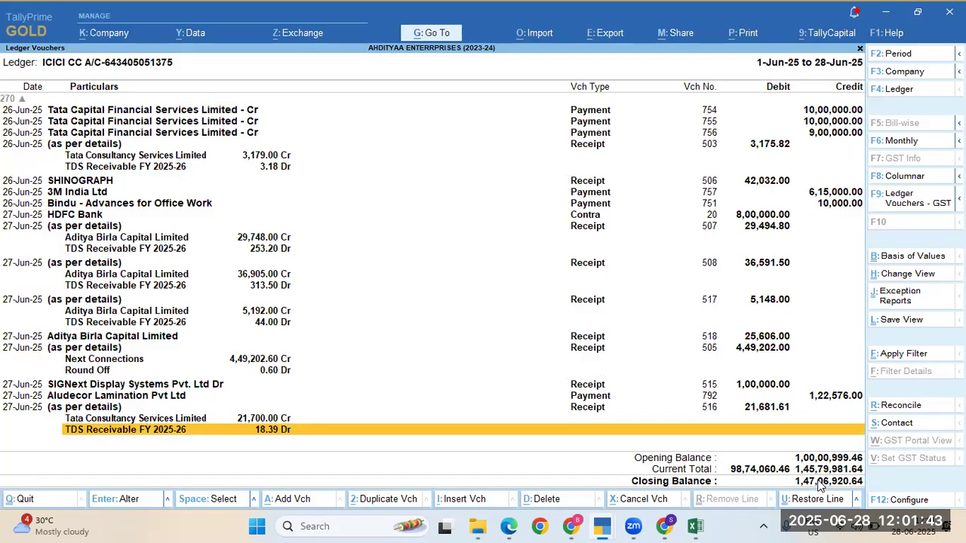
Step: Compare statement balances in rows 59–60 with the ledger, locating 27-Jun receipt 516 for 21,681.61
{"action": "key", "text": "alt+Tab"}
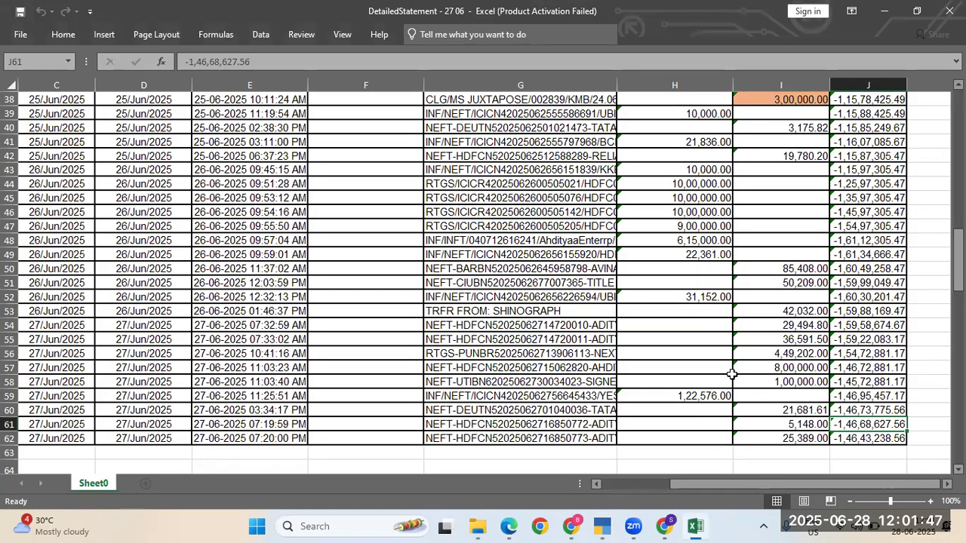
{"action": "key", "text": "alt+Tab"}
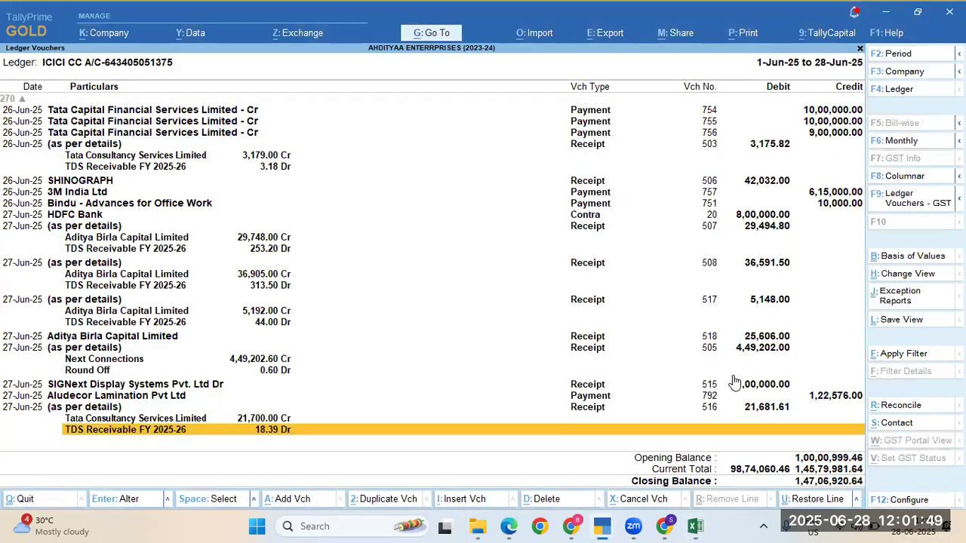
{"action": "key", "text": "alt+Tab"}
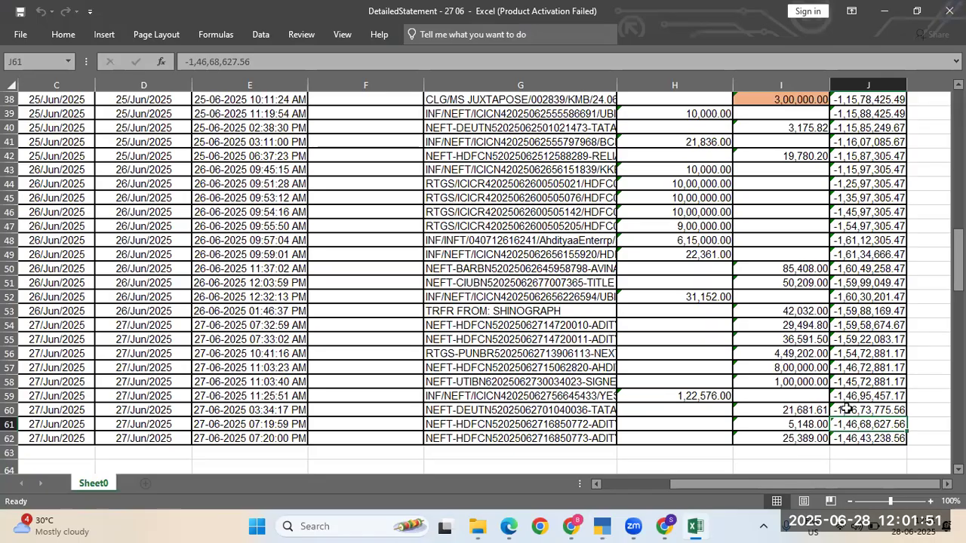
{"action": "left_click", "coordinate": [847, 408]}
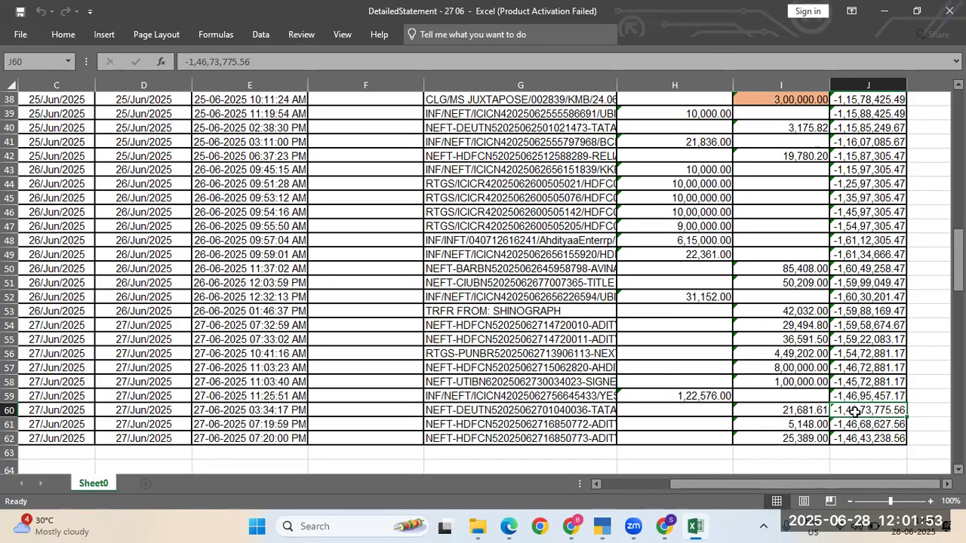
{"action": "key", "text": "Down"}
{"action": "key", "text": "Down"}
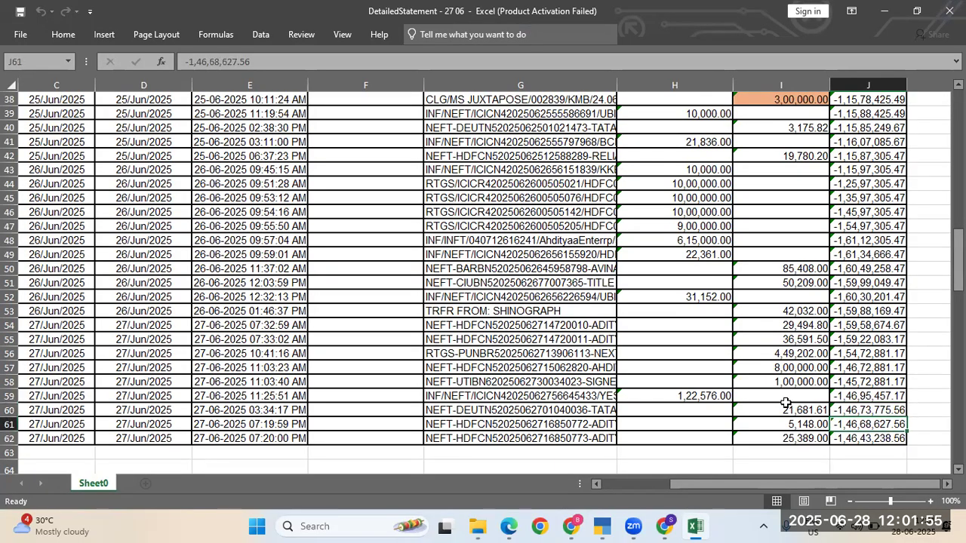
{"action": "key", "text": "Up"}
{"action": "key", "text": "Up"}
{"action": "key", "text": "Up"}
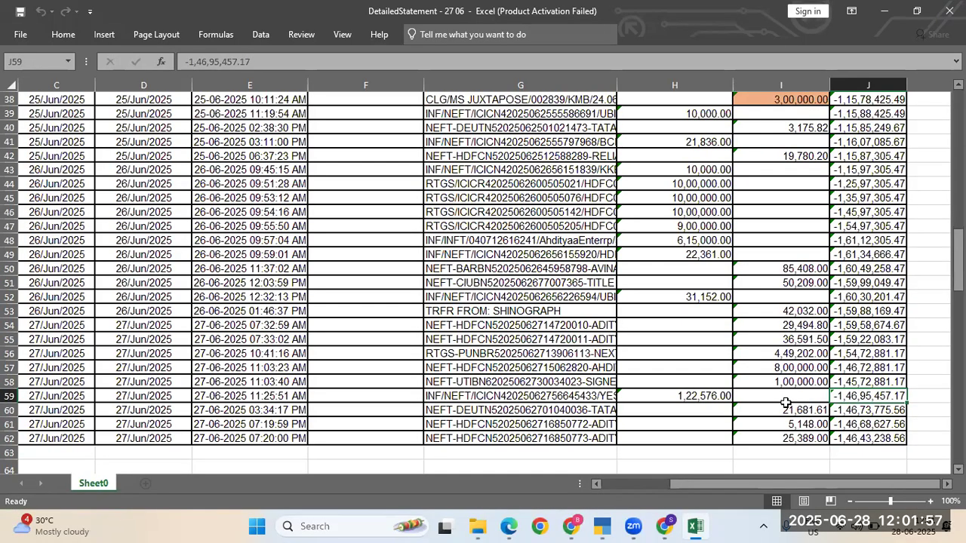
{"action": "key", "text": "alt+Tab"}
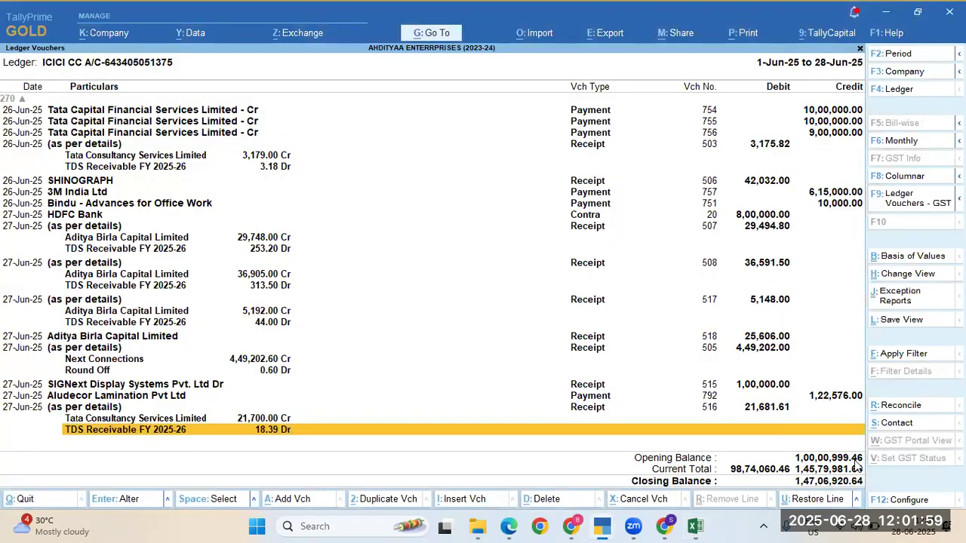
{"action": "key", "text": "Up"}
{"action": "key", "text": "Up"}
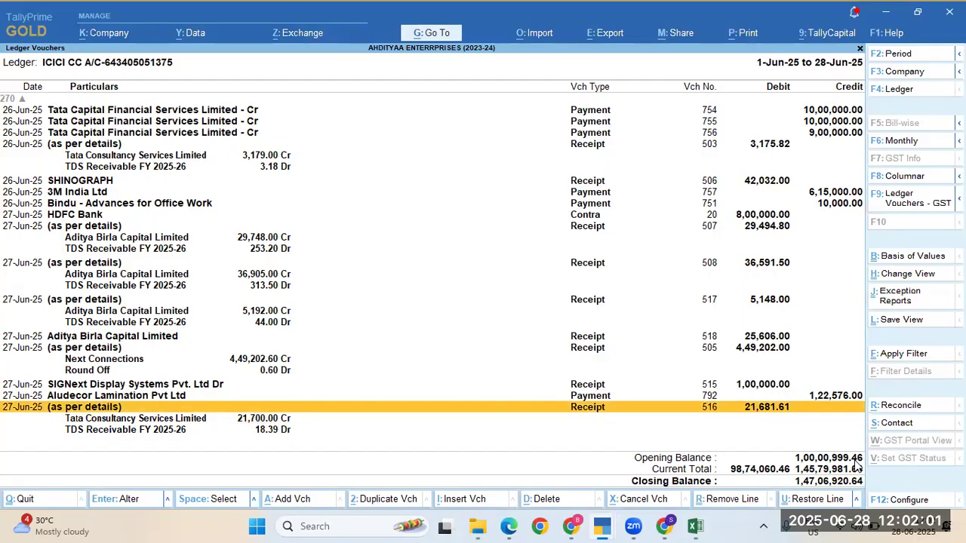
Step: Select the 21,681.61 deposit row 60 in Excel and view its formatting options without changes
{"action": "key", "text": "alt+Tab"}
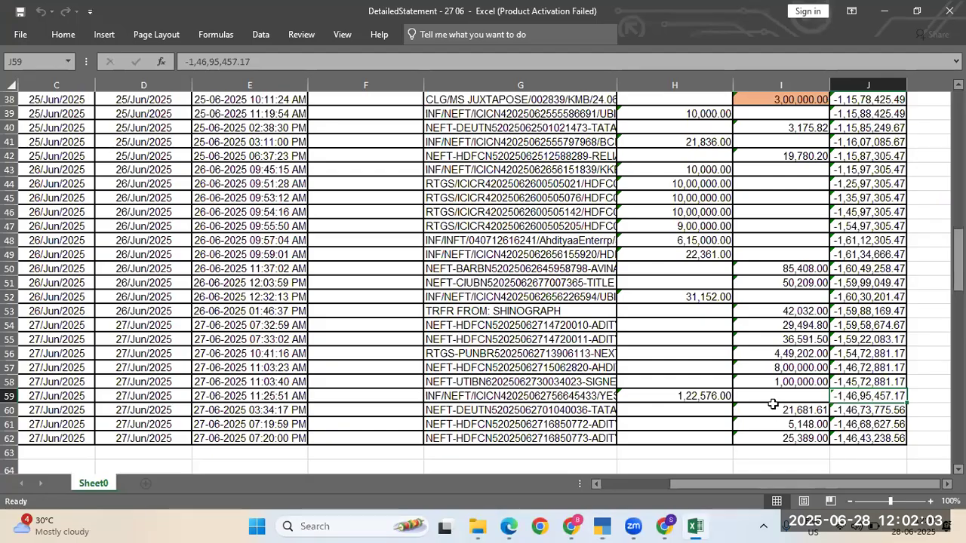
{"action": "left_click", "coordinate": [771, 406]}
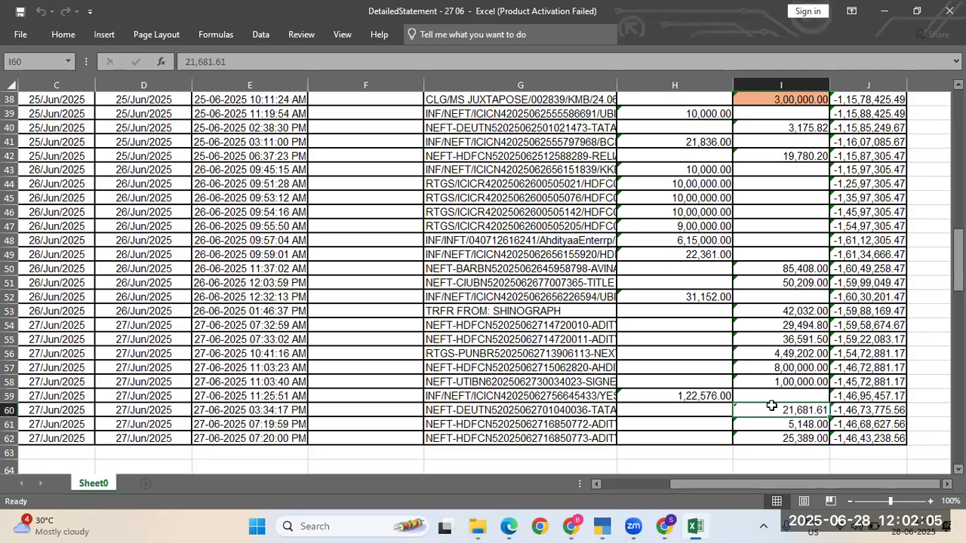
{"action": "key", "text": "Left"}
{"action": "key", "text": "Left"}
{"action": "key", "text": "Left"}
{"action": "key", "text": "Left"}
{"action": "key", "text": "Left"}
{"action": "key", "text": "Left"}
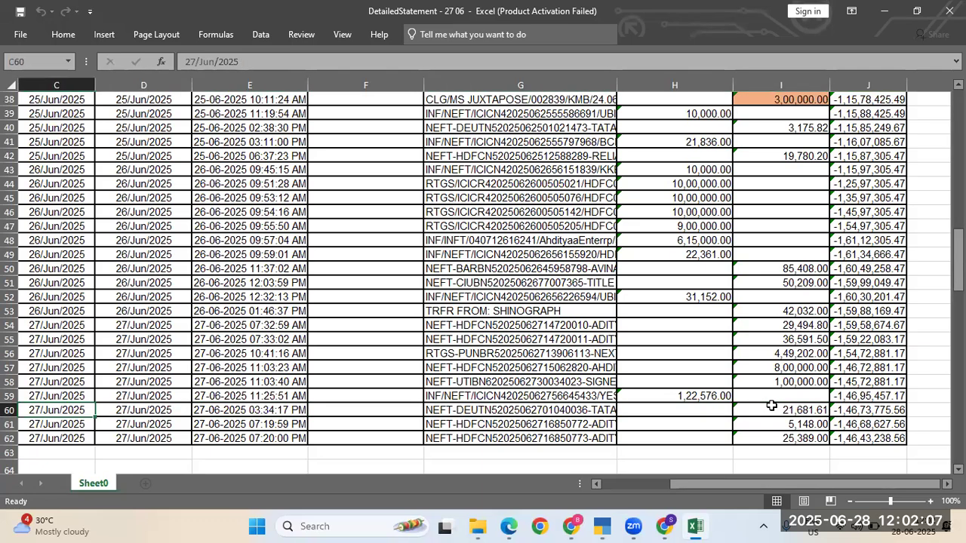
{"action": "key", "text": "shift+Right"}
{"action": "key", "text": "shift+Right"}
{"action": "key", "text": "shift+Right"}
{"action": "key", "text": "shift+Right"}
{"action": "key", "text": "shift+Right"}
{"action": "key", "text": "shift+Right"}
{"action": "key", "text": "shift+Right"}
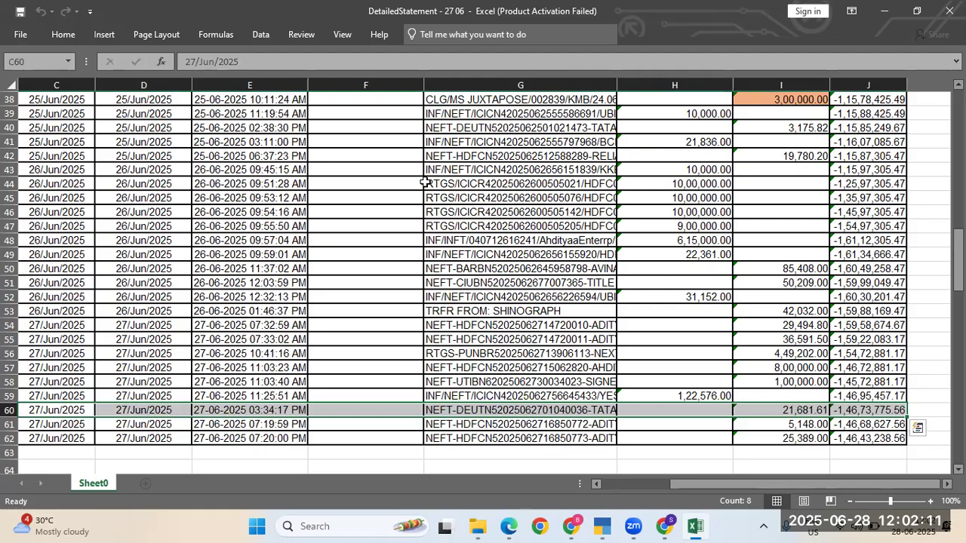
{"action": "left_click", "coordinate": [69, 36]}
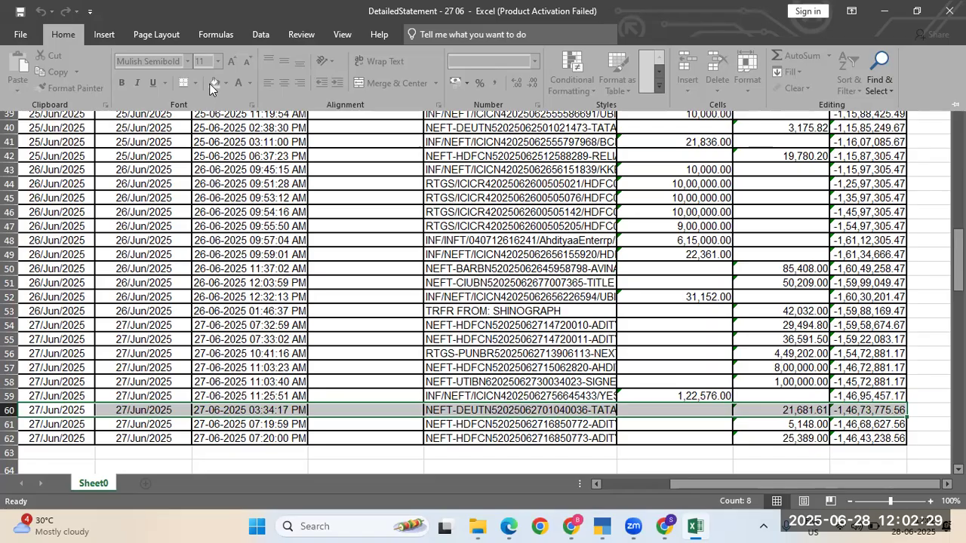
{"action": "left_click", "coordinate": [747, 424]}
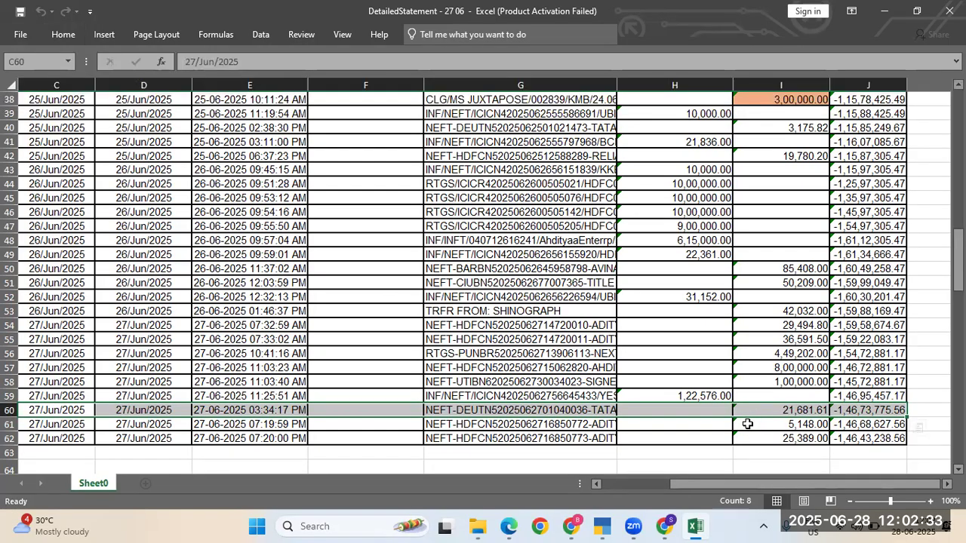
Step: Inspect the 5,148.00 deposit in row 61 and read its transaction remark
{"action": "left_click", "coordinate": [747, 424]}
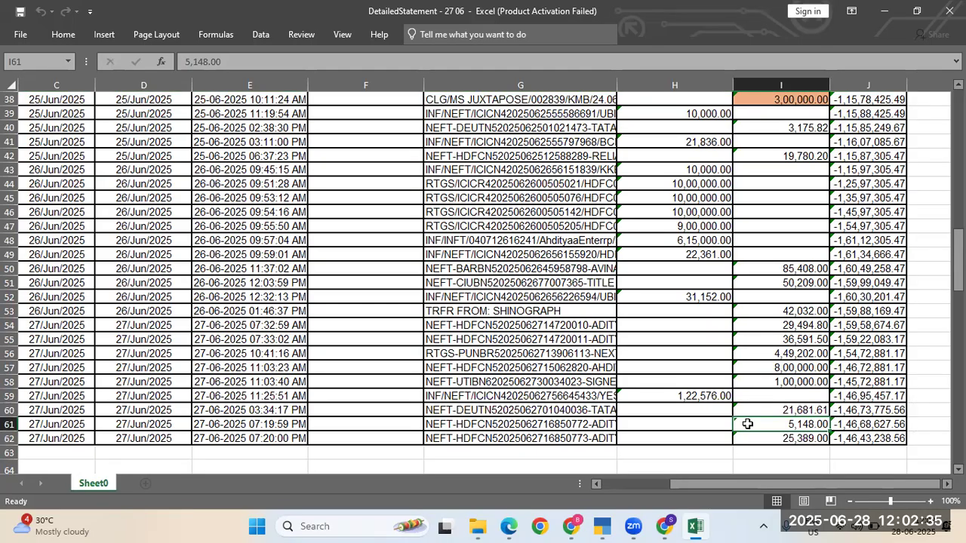
{"action": "key", "text": "Up"}
{"action": "key", "text": "Up"}
{"action": "key", "text": "Up"}
{"action": "key", "text": "Up"}
{"action": "key", "text": "Up"}
{"action": "key", "text": "Up"}
{"action": "key", "text": "Up"}
{"action": "key", "text": "Up"}
{"action": "key", "text": "Up"}
{"action": "key", "text": "Up"}
{"action": "key", "text": "Up"}
{"action": "key", "text": "Up"}
{"action": "key", "text": "Up"}
{"action": "key", "text": "Up"}
{"action": "key", "text": "Up"}
{"action": "key", "text": "Up"}
{"action": "key", "text": "Up"}
{"action": "key", "text": "Up"}
{"action": "key", "text": "Up"}
{"action": "key", "text": "Up"}
{"action": "key", "text": "Up"}
{"action": "key", "text": "Up"}
{"action": "key", "text": "Up"}
{"action": "key", "text": "Up"}
{"action": "key", "text": "Up"}
{"action": "key", "text": "Up"}
{"action": "key", "text": "Up"}
{"action": "key", "text": "Up"}
{"action": "key", "text": "Up"}
{"action": "key", "text": "Up"}
{"action": "key", "text": "Up"}
{"action": "key", "text": "Up"}
{"action": "key", "text": "Up"}
{"action": "key", "text": "Up"}
{"action": "key", "text": "Up"}
{"action": "key", "text": "Up"}
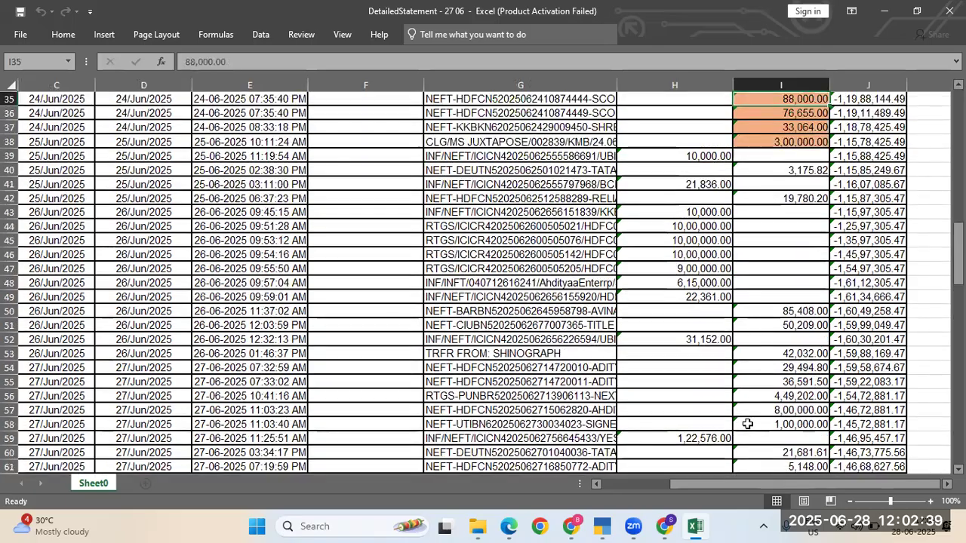
{"action": "key", "text": "Down"}
{"action": "key", "text": "Down"}
{"action": "key", "text": "Down"}
{"action": "key", "text": "Down"}
{"action": "key", "text": "Down"}
{"action": "key", "text": "Down"}
{"action": "key", "text": "Down"}
{"action": "key", "text": "Down"}
{"action": "key", "text": "Down"}
{"action": "key", "text": "Down"}
{"action": "key", "text": "Down"}
{"action": "key", "text": "Down"}
{"action": "key", "text": "Down"}
{"action": "key", "text": "Down"}
{"action": "key", "text": "Down"}
{"action": "key", "text": "Down"}
{"action": "key", "text": "Down"}
{"action": "key", "text": "Down"}
{"action": "key", "text": "Down"}
{"action": "key", "text": "Down"}
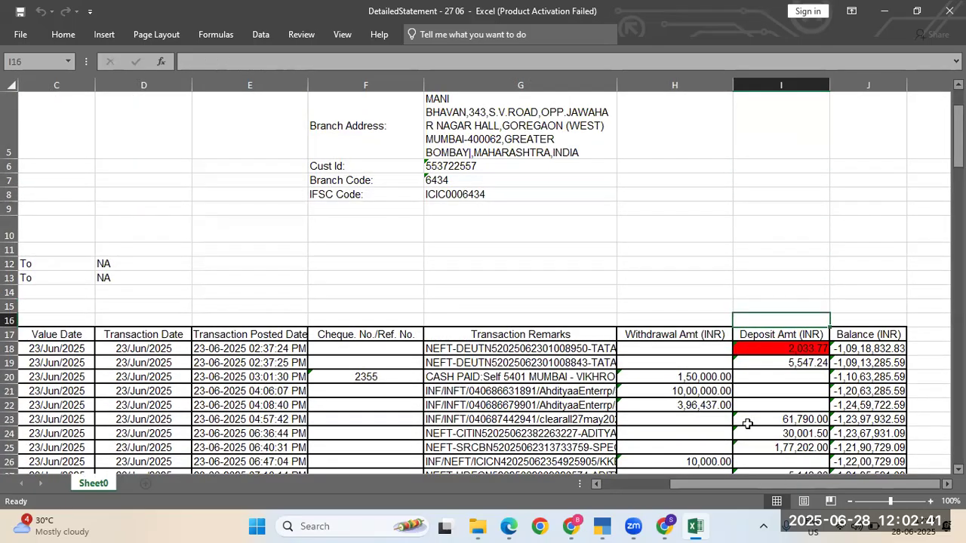
{"action": "key", "text": "Down"}
{"action": "key", "text": "Down"}
{"action": "key", "text": "Down"}
{"action": "key", "text": "Down"}
{"action": "key", "text": "Down"}
{"action": "key", "text": "Down"}
{"action": "key", "text": "Down"}
{"action": "key", "text": "Down"}
{"action": "key", "text": "Down"}
{"action": "key", "text": "Down"}
{"action": "key", "text": "Down"}
{"action": "key", "text": "Down"}
{"action": "key", "text": "Down"}
{"action": "key", "text": "Down"}
{"action": "key", "text": "Down"}
{"action": "key", "text": "Down"}
{"action": "key", "text": "Down"}
{"action": "key", "text": "Down"}
{"action": "key", "text": "Down"}
{"action": "key", "text": "Down"}
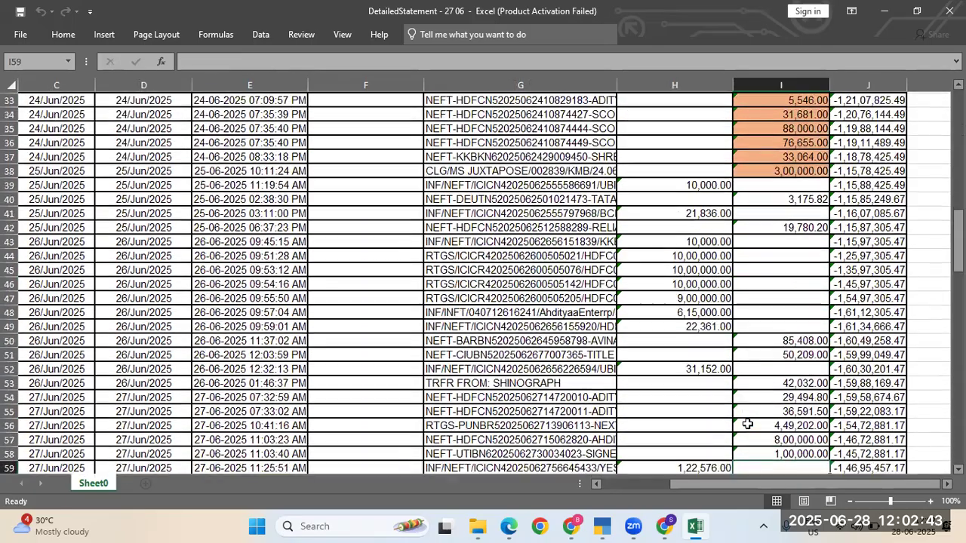
{"action": "key", "text": "Up"}
{"action": "key", "text": "Up"}
{"action": "key", "text": "Up"}
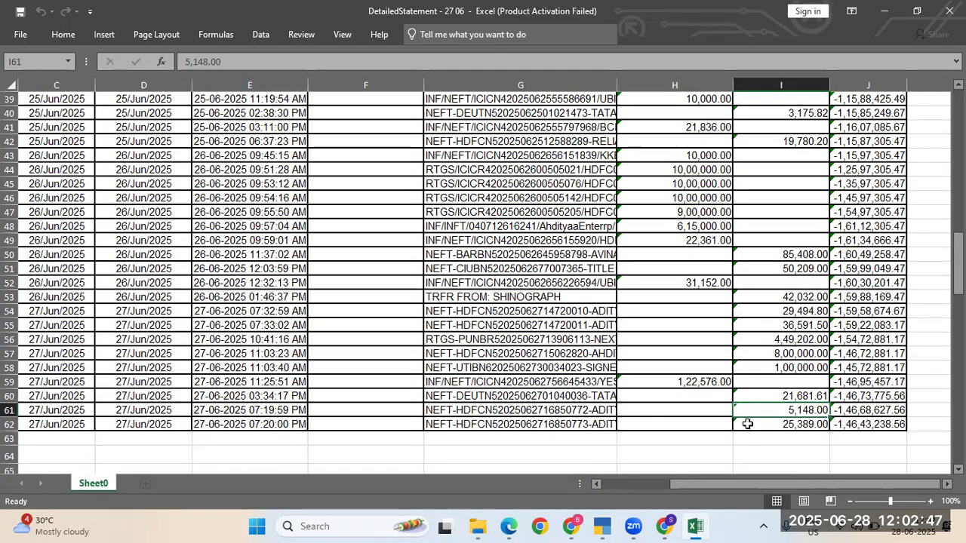
{"action": "key", "text": "Left"}
{"action": "key", "text": "Left"}
{"action": "key", "text": "Left"}
{"action": "key", "text": "Right"}
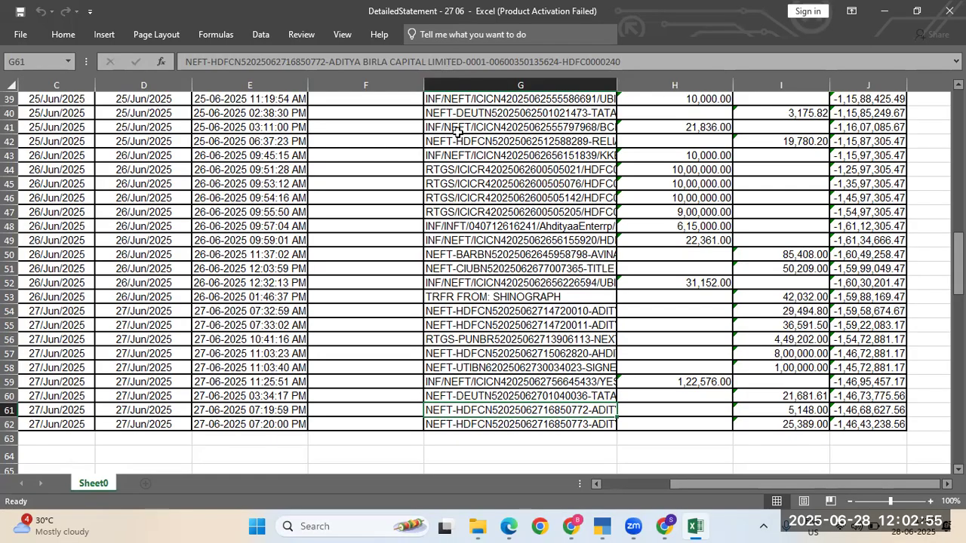
{"action": "key", "text": "alt+Tab"}
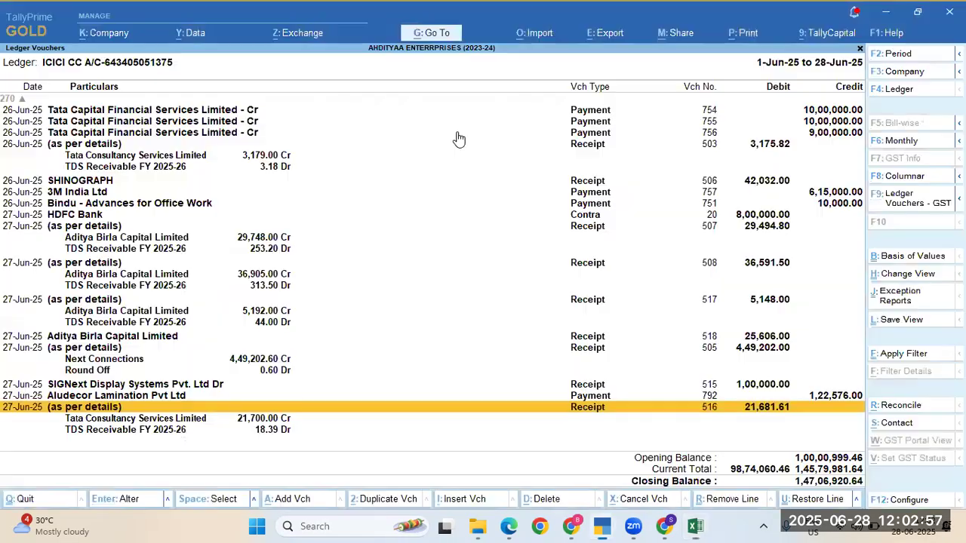
Step: Search the ledger list for 'capita' and open Aditya Birla Capital Limited's Ledger Vouchers, 1-Jun-25 to 28-Jun-25
{"action": "key", "text": "Escape"}
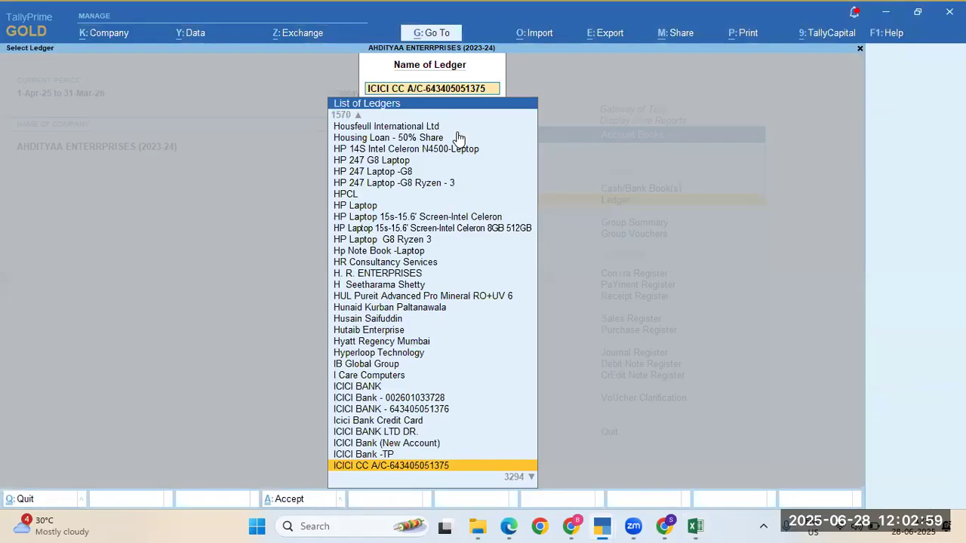
{"action": "type", "text": "Adi"}
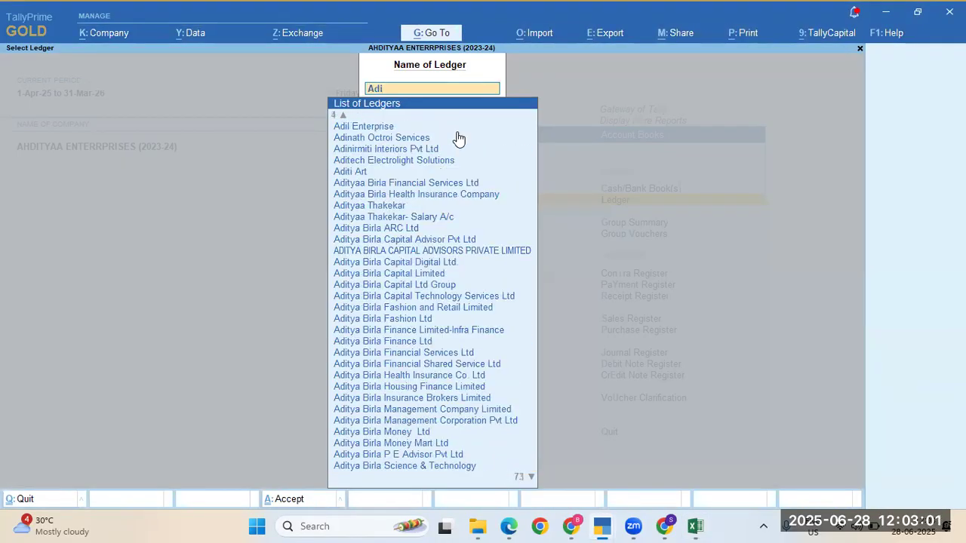
{"action": "type", "text": "ty"}
{"action": "key", "text": "Return"}
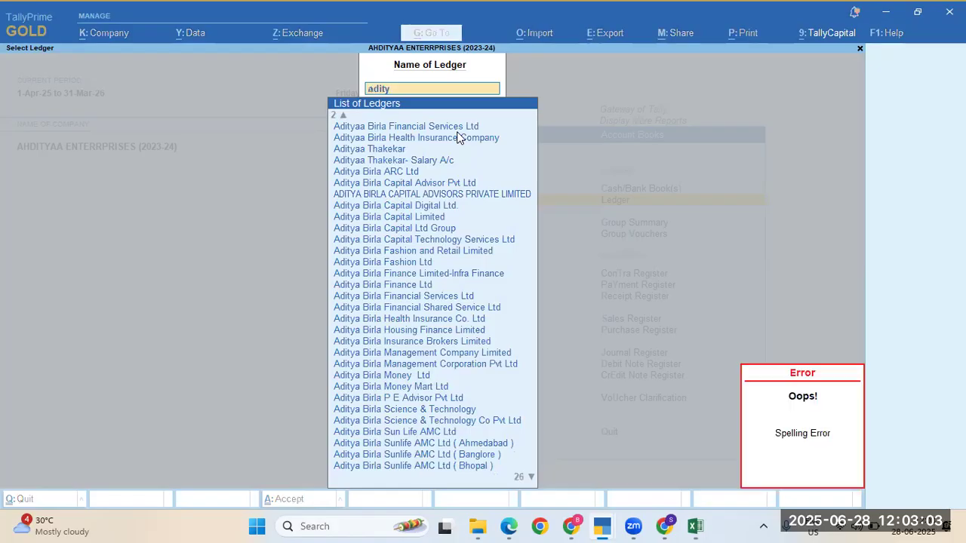
{"action": "key", "text": "BackSpace"}
{"action": "key", "text": "BackSpace"}
{"action": "key", "text": "BackSpace"}
{"action": "key", "text": "BackSpace"}
{"action": "key", "text": "BackSpace"}
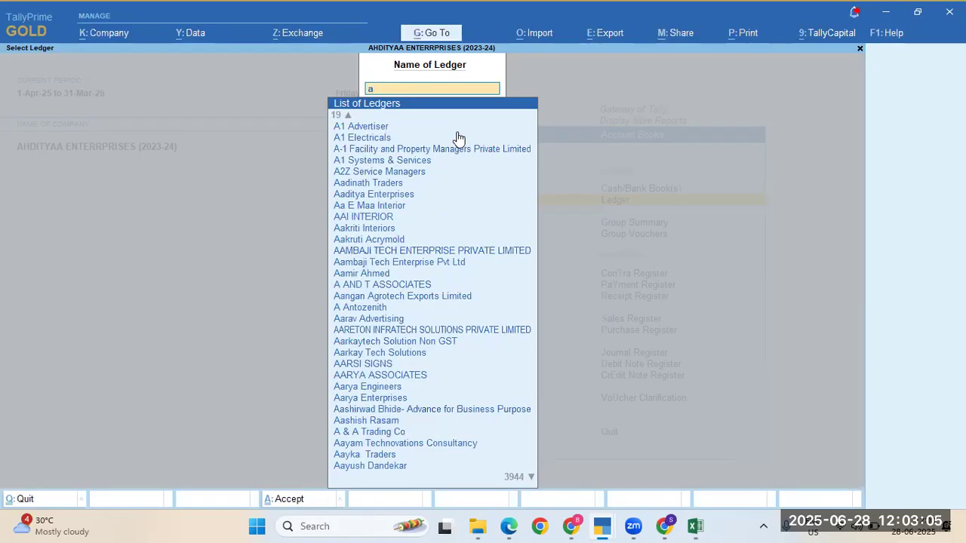
{"action": "type", "text": "birla"}
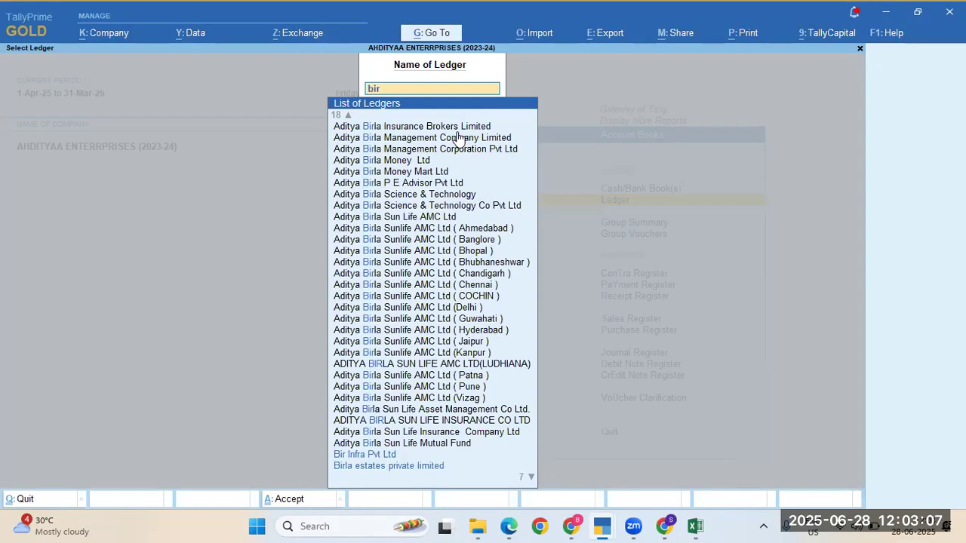
{"action": "key", "text": "Up"}
{"action": "key", "text": "Up"}
{"action": "key", "text": "Up"}
{"action": "key", "text": "Up"}
{"action": "key", "text": "Up"}
{"action": "key", "text": "Up"}
{"action": "key", "text": "Up"}
{"action": "key", "text": "Up"}
{"action": "key", "text": "Up"}
{"action": "key", "text": "Up"}
{"action": "key", "text": "Up"}
{"action": "key", "text": "Up"}
{"action": "key", "text": "Up"}
{"action": "key", "text": "Up"}
{"action": "key", "text": "Up"}
{"action": "key", "text": "Up"}
{"action": "key", "text": "Up"}
{"action": "key", "text": "Up"}
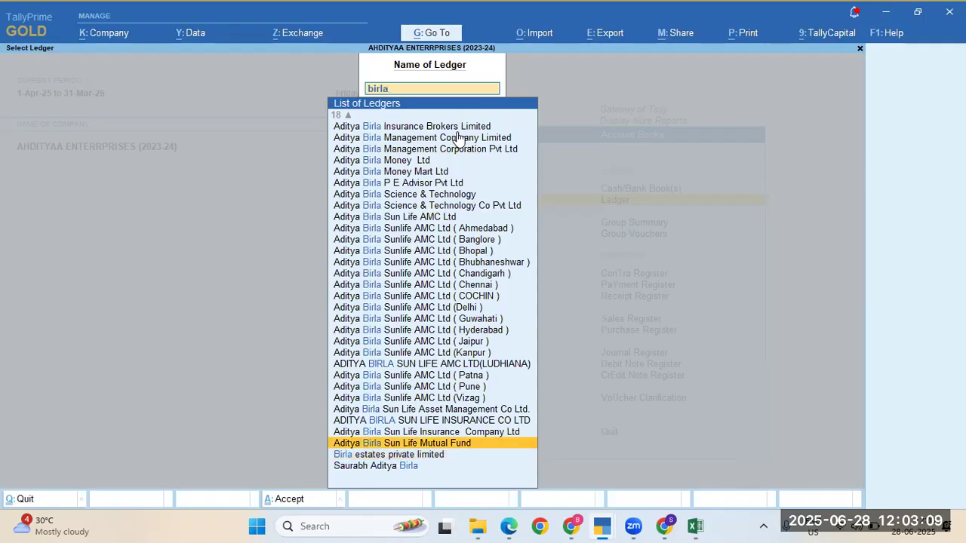
{"action": "key", "text": "Up"}
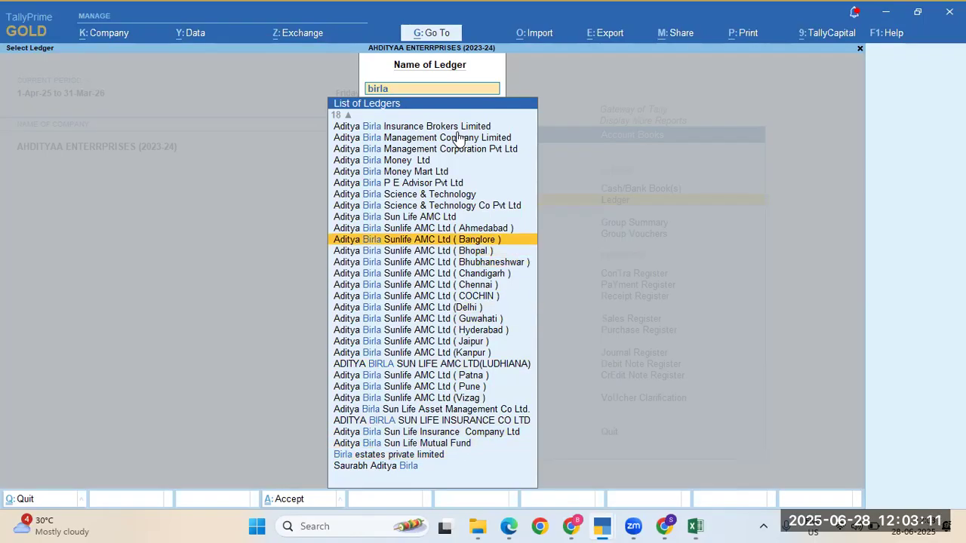
{"action": "key", "text": "Down"}
{"action": "key", "text": "Down"}
{"action": "key", "text": "Down"}
{"action": "key", "text": "Down"}
{"action": "key", "text": "Down"}
{"action": "key", "text": "Down"}
{"action": "key", "text": "Down"}
{"action": "key", "text": "Down"}
{"action": "key", "text": "Down"}
{"action": "key", "text": "Down"}
{"action": "key", "text": "Down"}
{"action": "key", "text": "Down"}
{"action": "key", "text": "Down"}
{"action": "key", "text": "Down"}
{"action": "key", "text": "Down"}
{"action": "key", "text": "Down"}
{"action": "key", "text": "Down"}
{"action": "key", "text": "Down"}
{"action": "key", "text": "Down"}
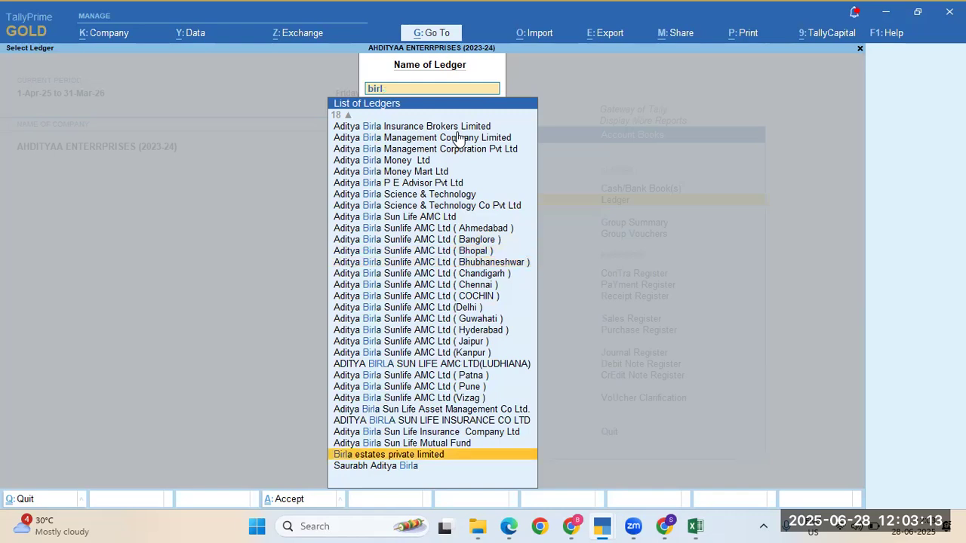
{"action": "key", "text": "BackSpace"}
{"action": "key", "text": "BackSpace"}
{"action": "key", "text": "BackSpace"}
{"action": "key", "text": "BackSpace"}
{"action": "key", "text": "BackSpace"}
{"action": "type", "text": "cap"}
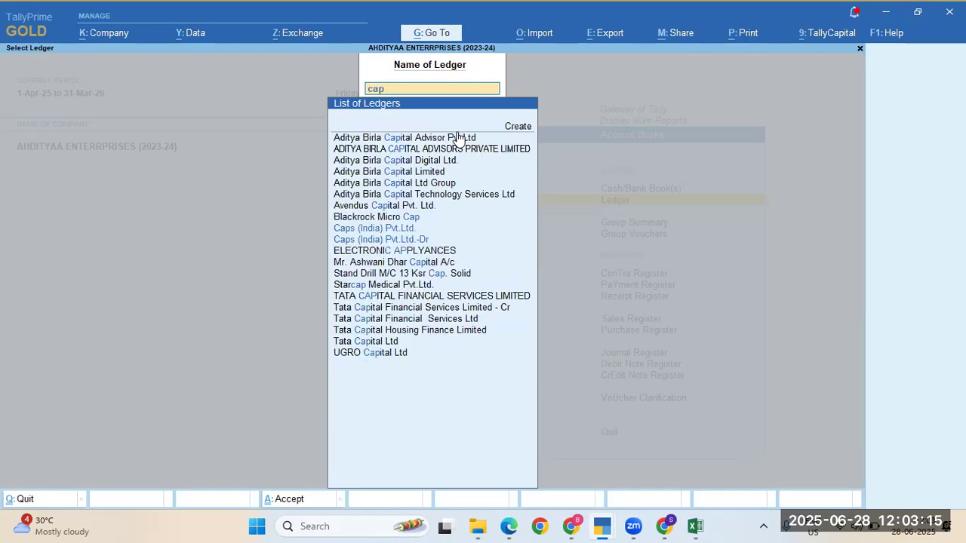
{"action": "type", "text": "ita"}
{"action": "key", "text": "Up"}
{"action": "key", "text": "Down"}
{"action": "key", "text": "Down"}
{"action": "key", "text": "Down"}
{"action": "key", "text": "Down"}
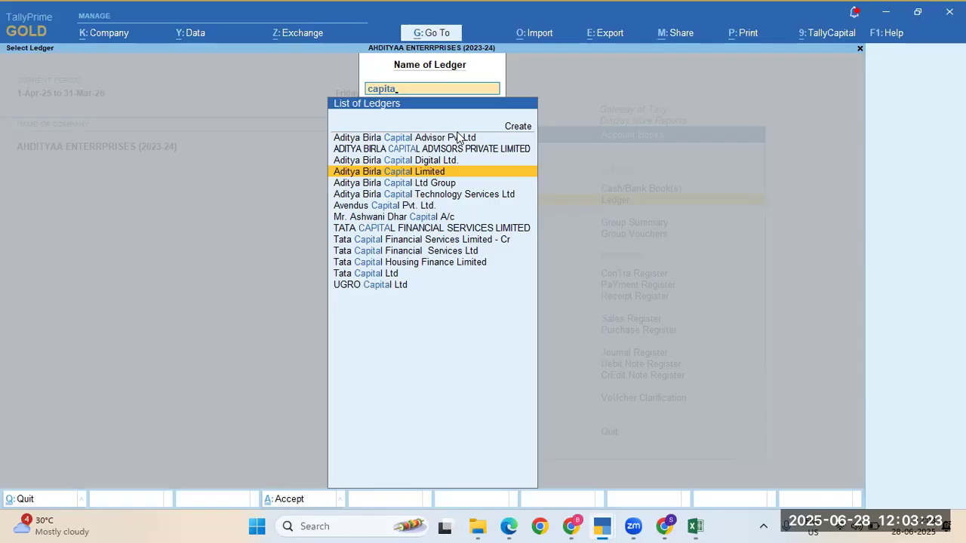
{"action": "key", "text": "Return"}
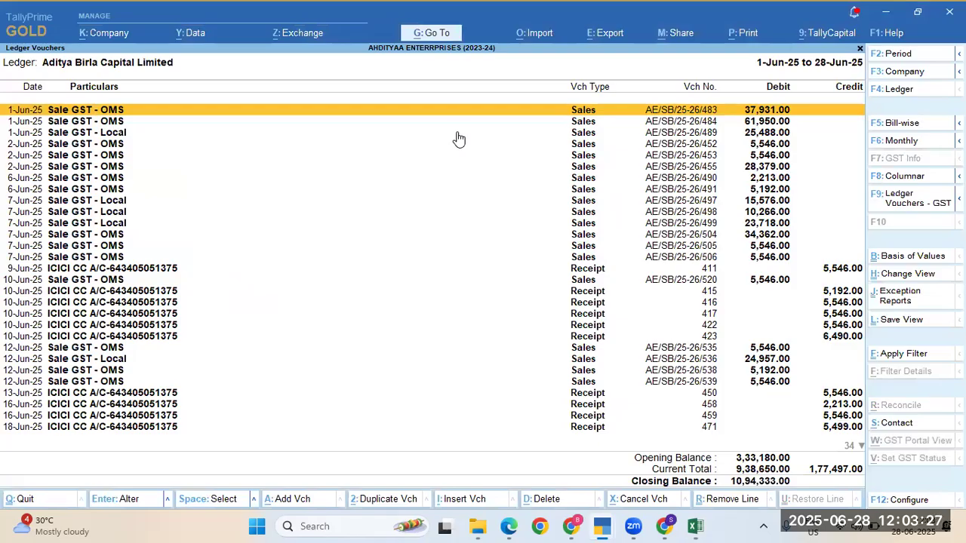
Step: Compare Aditya Birla Capital's pending bills with the Excel statement, selecting the 19-Apr-25 5,546.00 bill
{"action": "key", "text": "F5"}
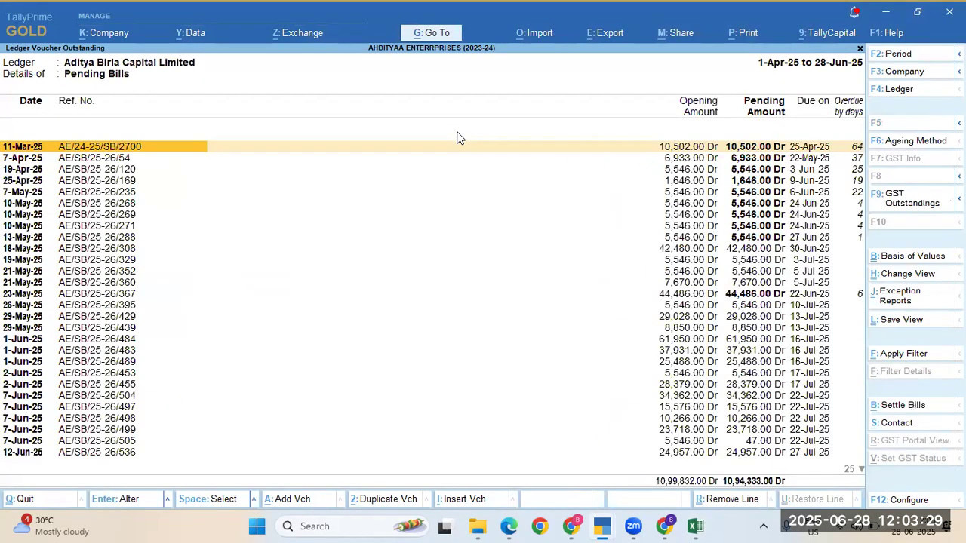
{"action": "key", "text": "alt+Tab"}
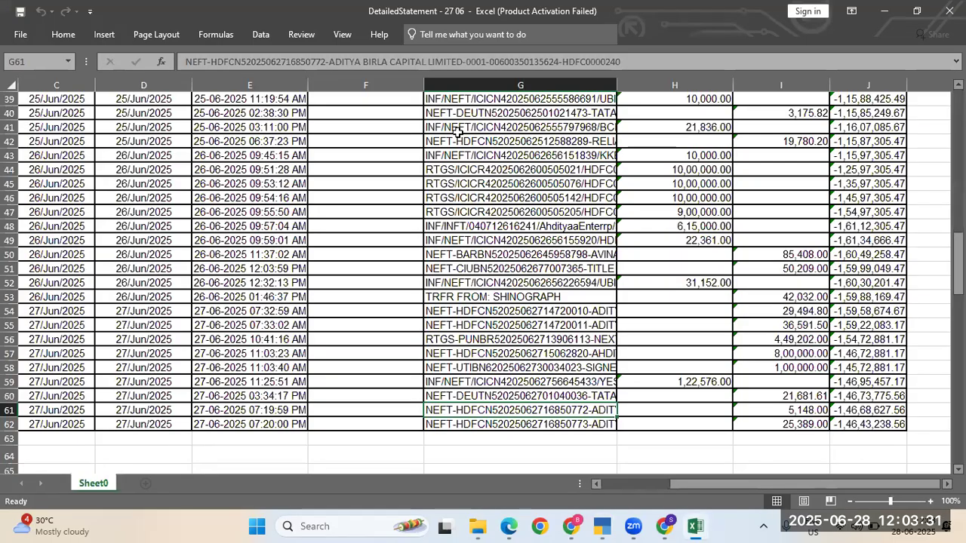
{"action": "key", "text": "alt+Tab"}
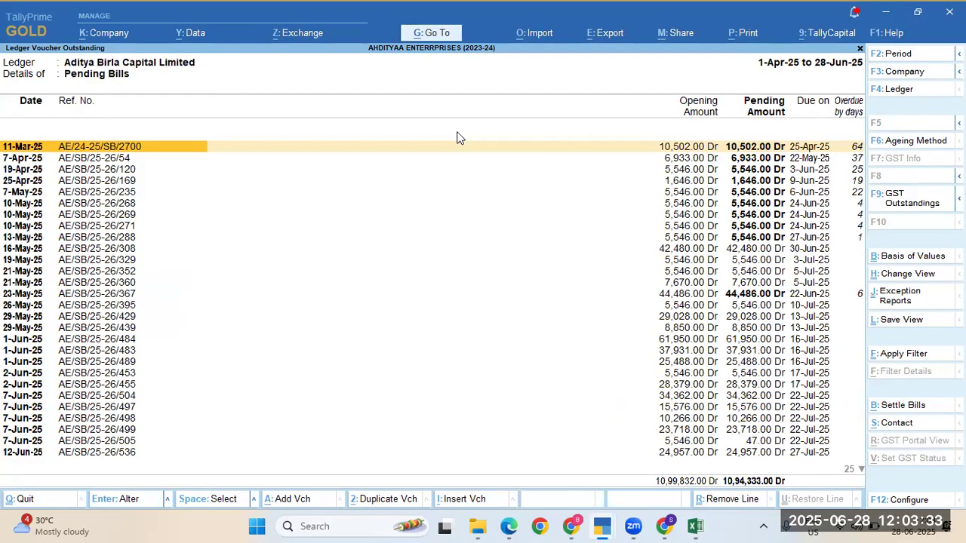
{"action": "key", "text": "alt+Tab"}
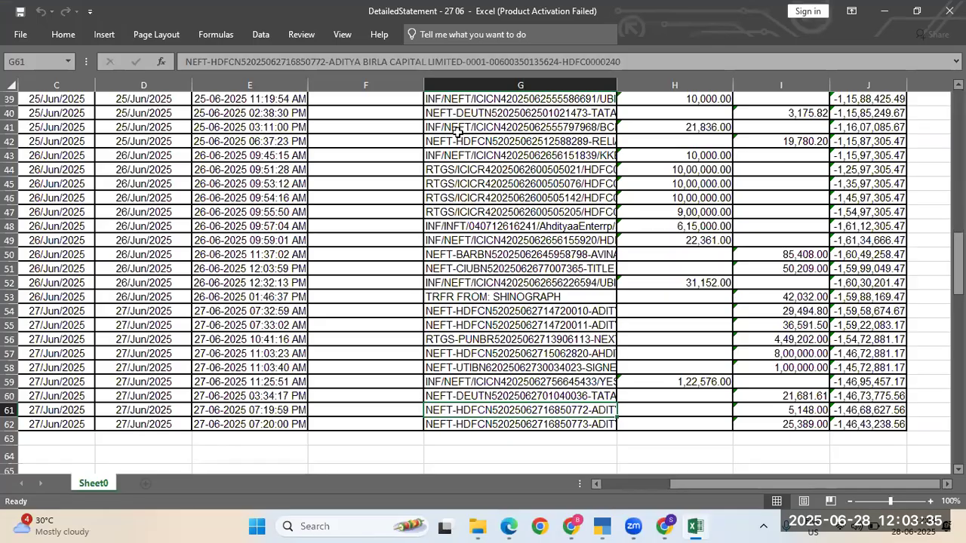
{"action": "key", "text": "alt+Tab"}
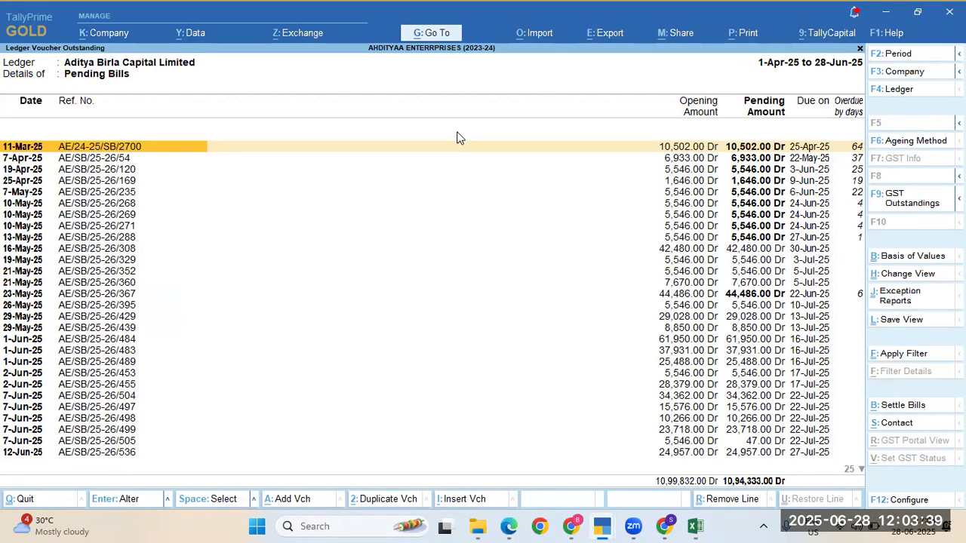
{"action": "key", "text": "Down"}
{"action": "key", "text": "Down"}
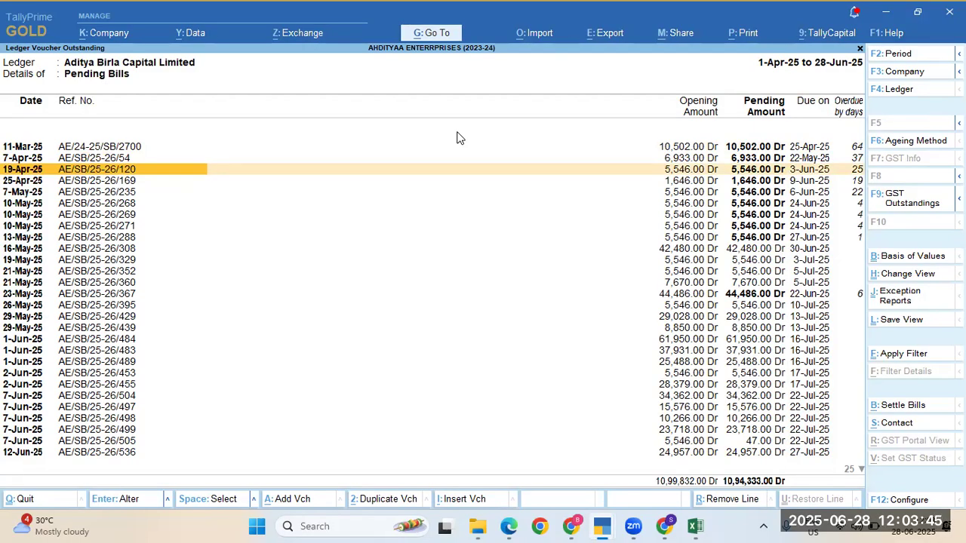
{"action": "key", "text": "space"}
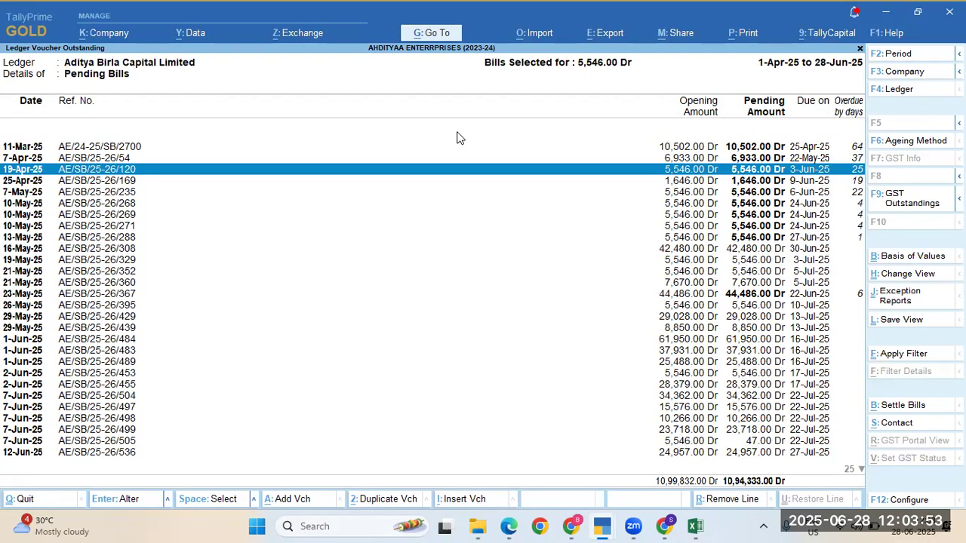
Step: Return to Ledger Vouchers and start a new Receipt voucher, No. 519 dated 27-Jun-25
{"action": "key", "text": "Escape"}
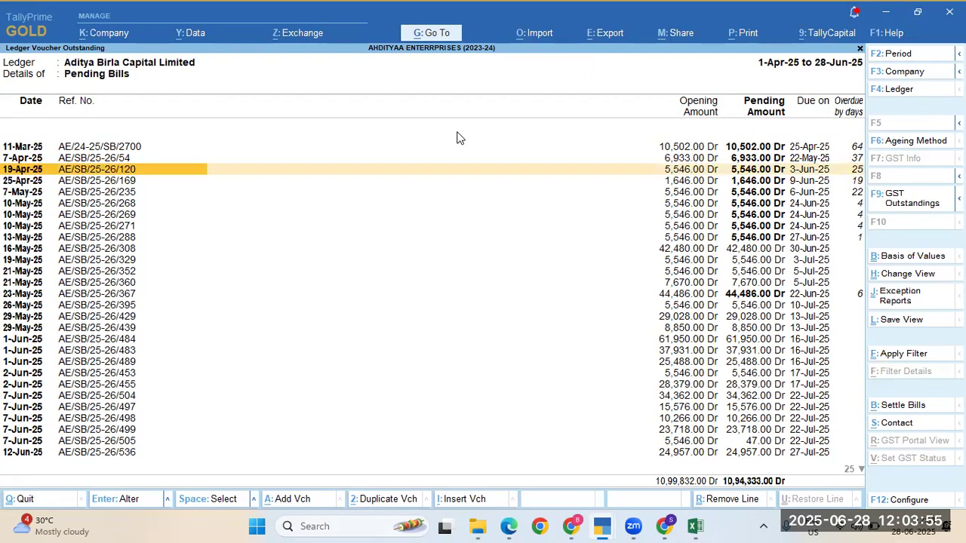
{"action": "key", "text": "Escape"}
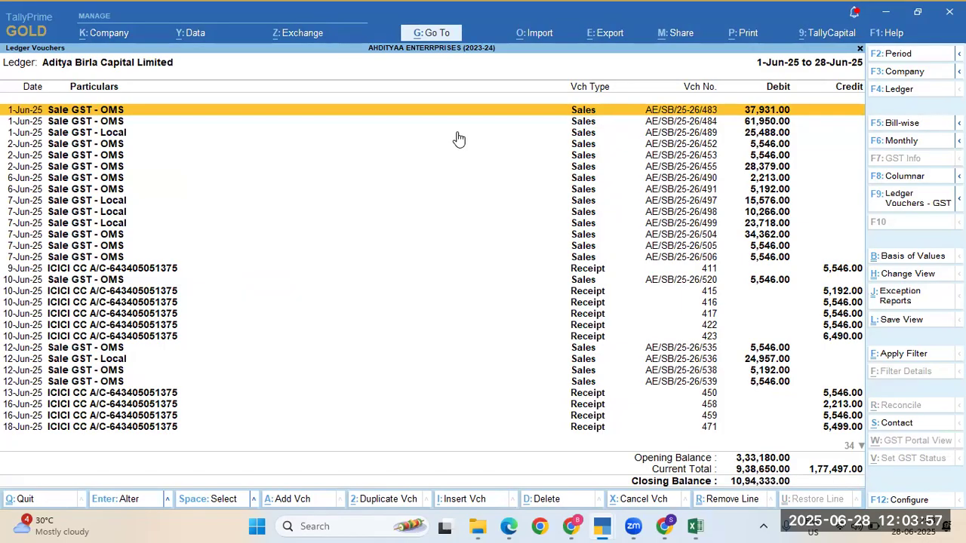
{"action": "key", "text": "End"}
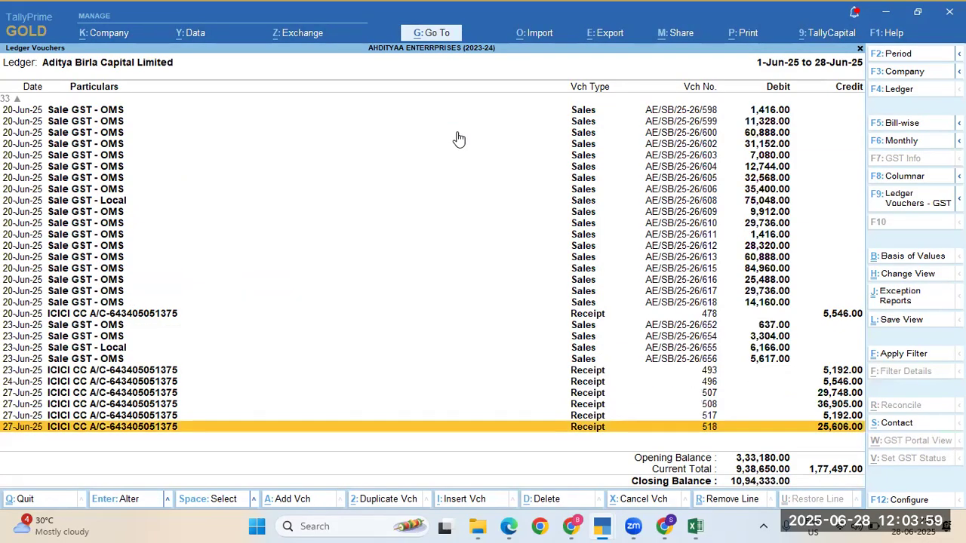
{"action": "key", "text": "alt+a"}
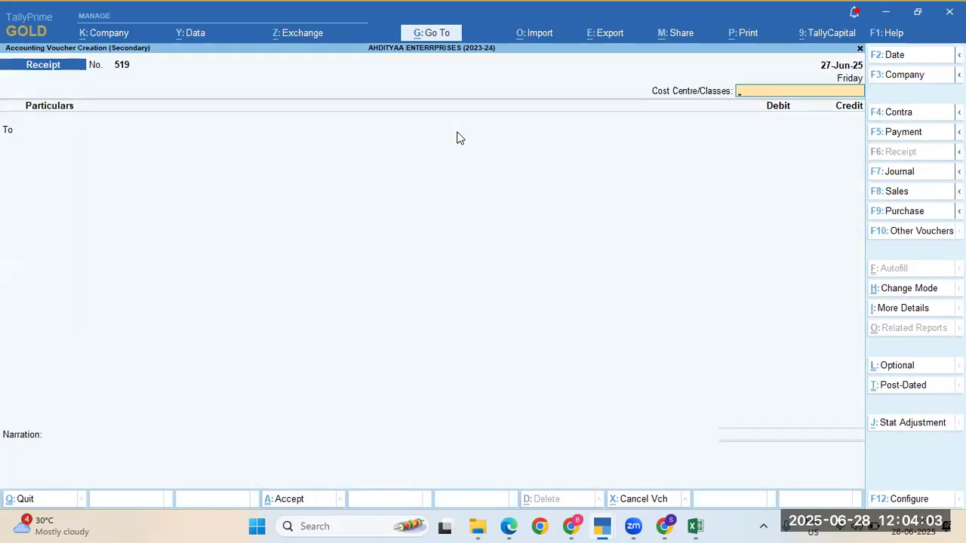
Step: After checking the row 61 date, select Aditya Birla Capital Limited as the receipt's credit ledger
{"action": "key", "text": "alt+Tab"}
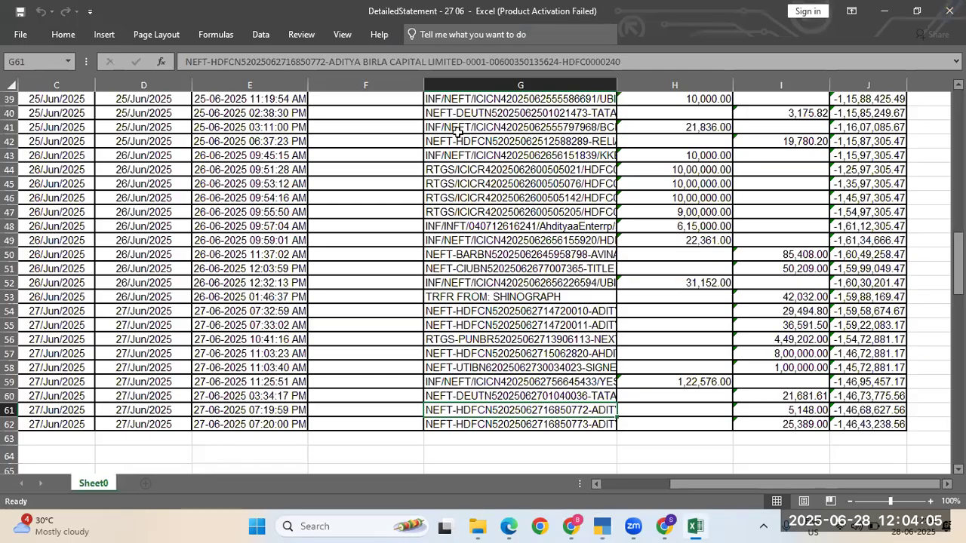
{"action": "key", "text": "Left"}
{"action": "key", "text": "Left"}
{"action": "key", "text": "Left"}
{"action": "key", "text": "Left"}
{"action": "key", "text": "Left"}
{"action": "key", "text": "Left"}
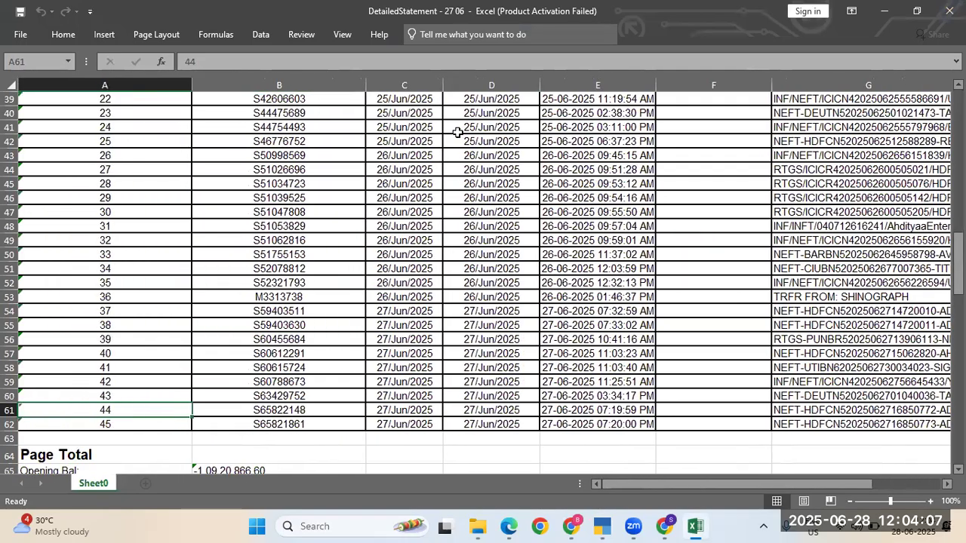
{"action": "key", "text": "Right"}
{"action": "key", "text": "Right"}
{"action": "key", "text": "Right"}
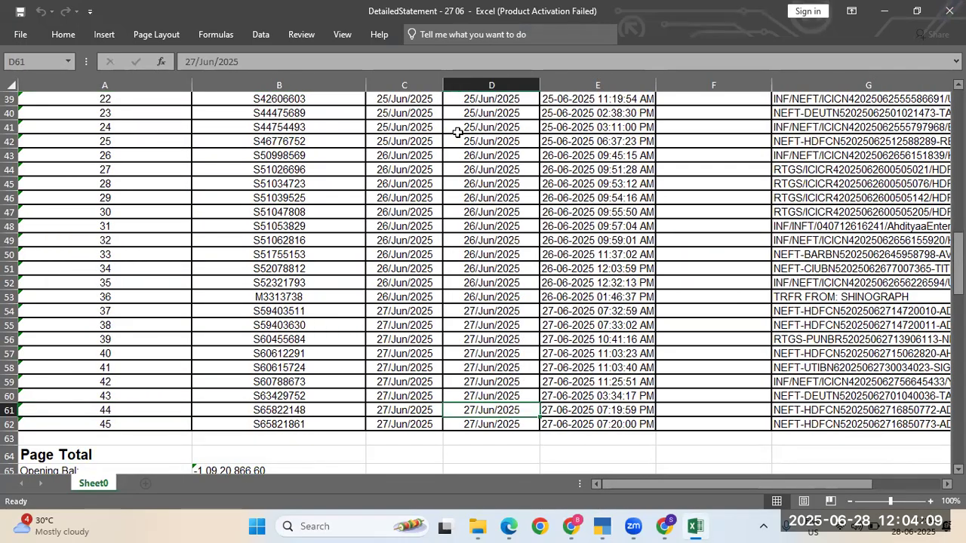
{"action": "key", "text": "alt+Tab"}
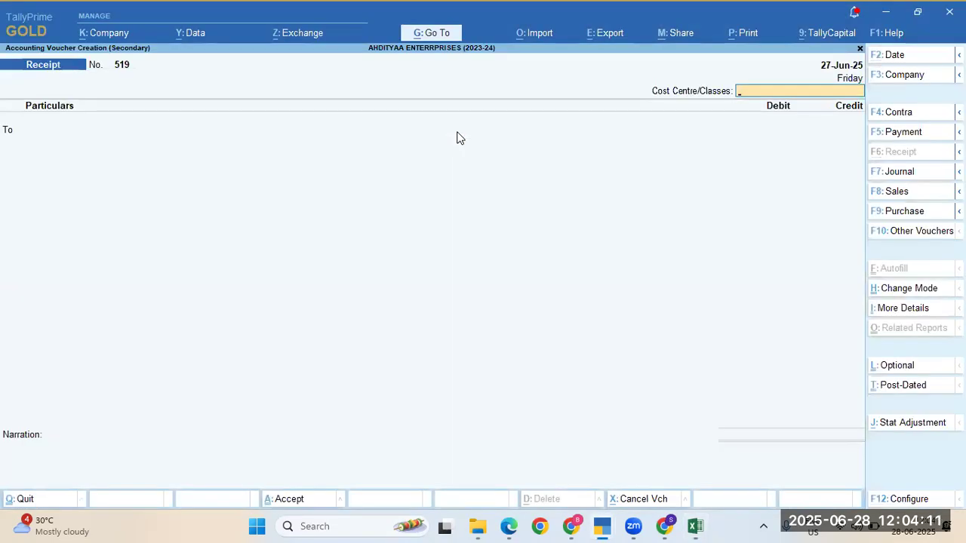
{"action": "key", "text": "Return"}
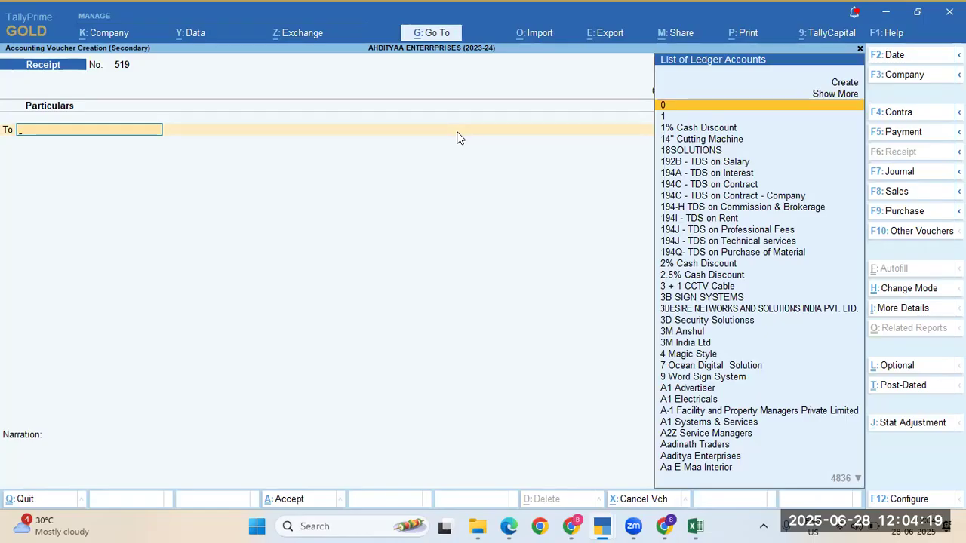
{"action": "type", "text": "Ca"}
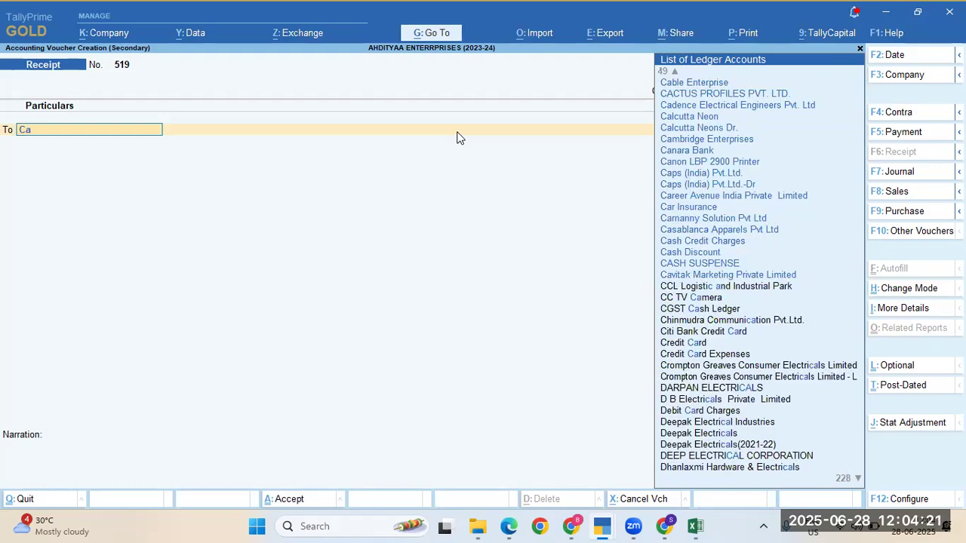
{"action": "type", "text": "pital"}
{"action": "key", "text": "Down"}
{"action": "key", "text": "Down"}
{"action": "key", "text": "Down"}
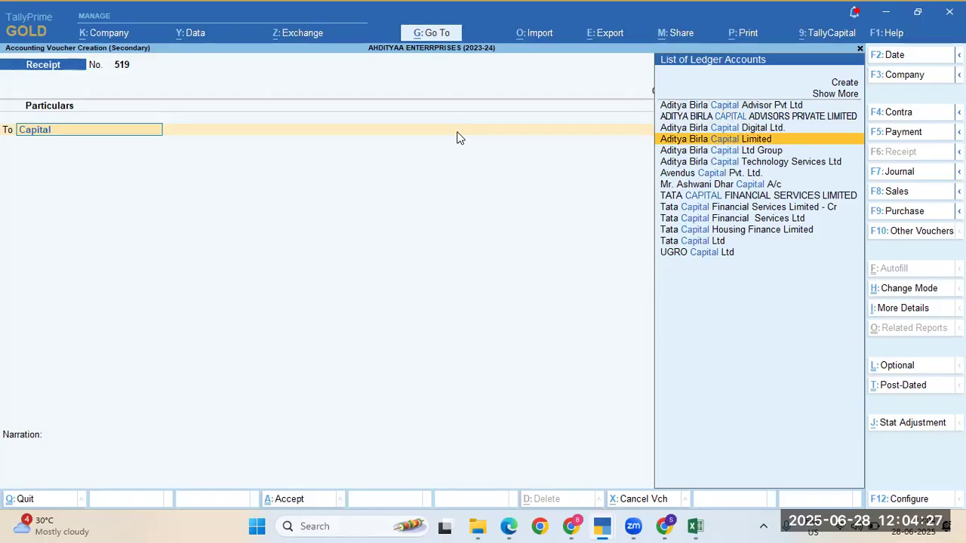
{"action": "key", "text": "Return"}
Step: Enter the 5148 credit amount, matching the row 61 statement entry
{"action": "key", "text": "alt+Tab"}
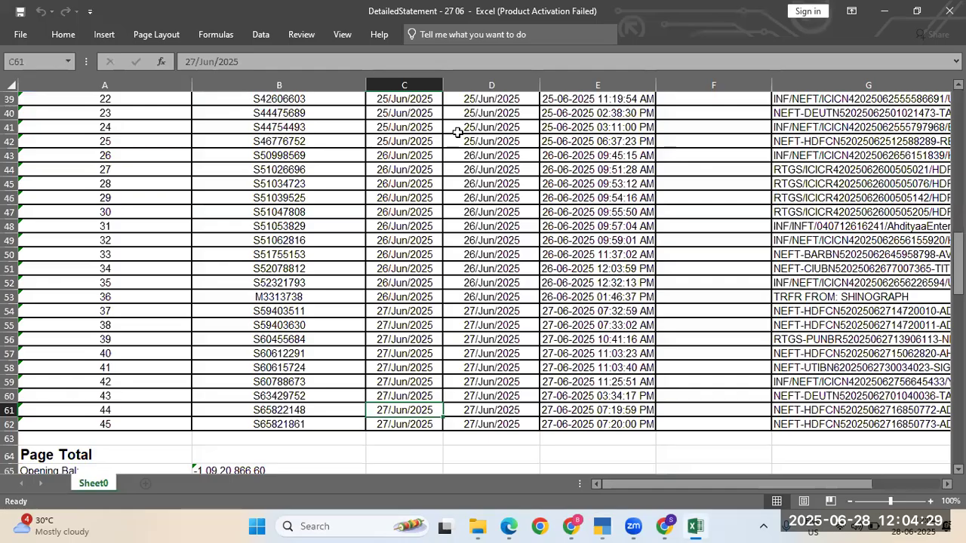
{"action": "key", "text": "Right"}
{"action": "key", "text": "Right"}
{"action": "key", "text": "Right"}
{"action": "key", "text": "Right"}
{"action": "key", "text": "Right"}
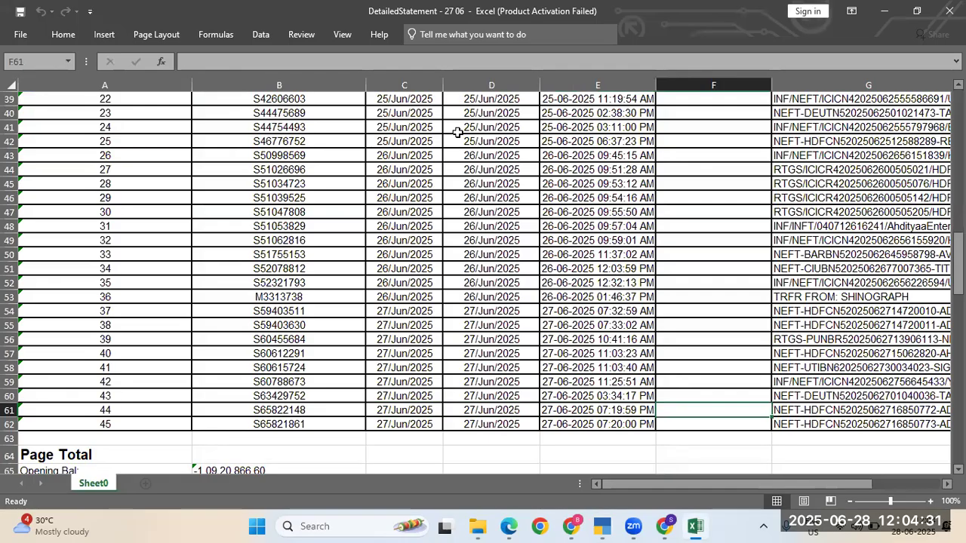
{"action": "key", "text": "Left"}
{"action": "key", "text": "alt+Tab"}
{"action": "type", "text": "5148"}
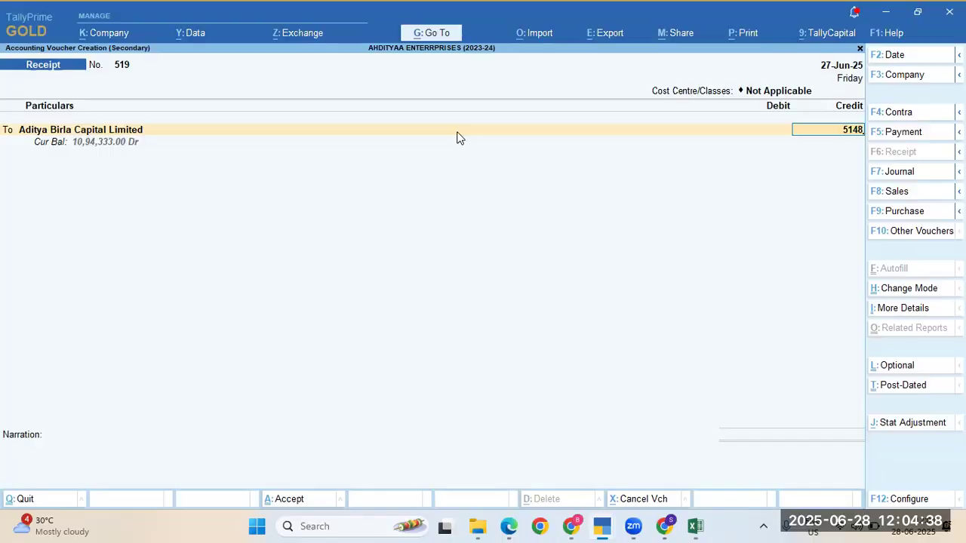
{"action": "key", "text": "alt+Tab"}
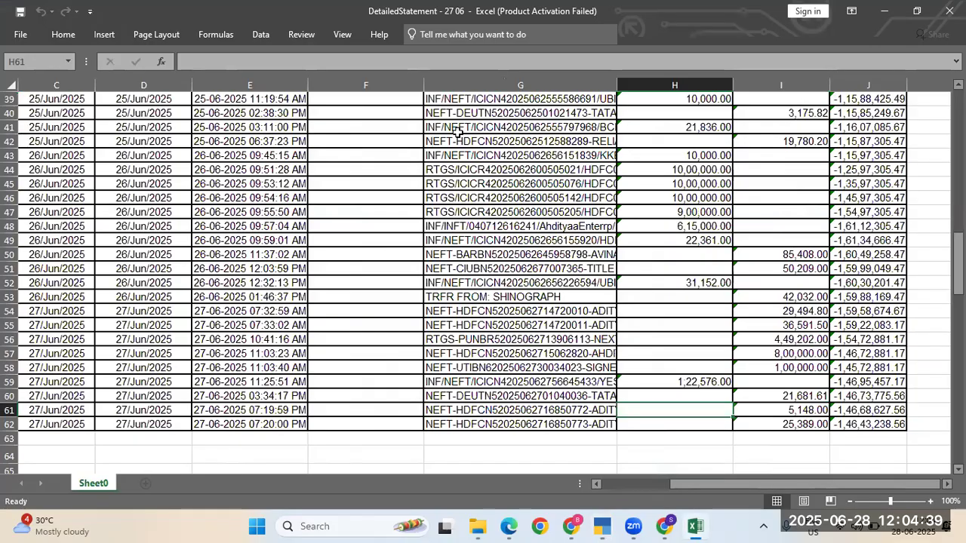
{"action": "key", "text": "Left"}
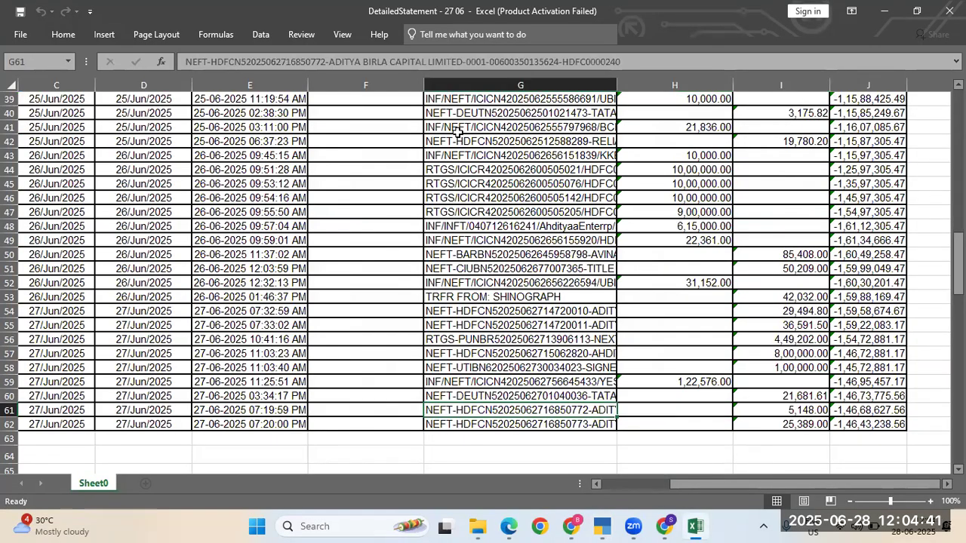
{"action": "key", "text": "Right"}
{"action": "key", "text": "alt+Tab"}
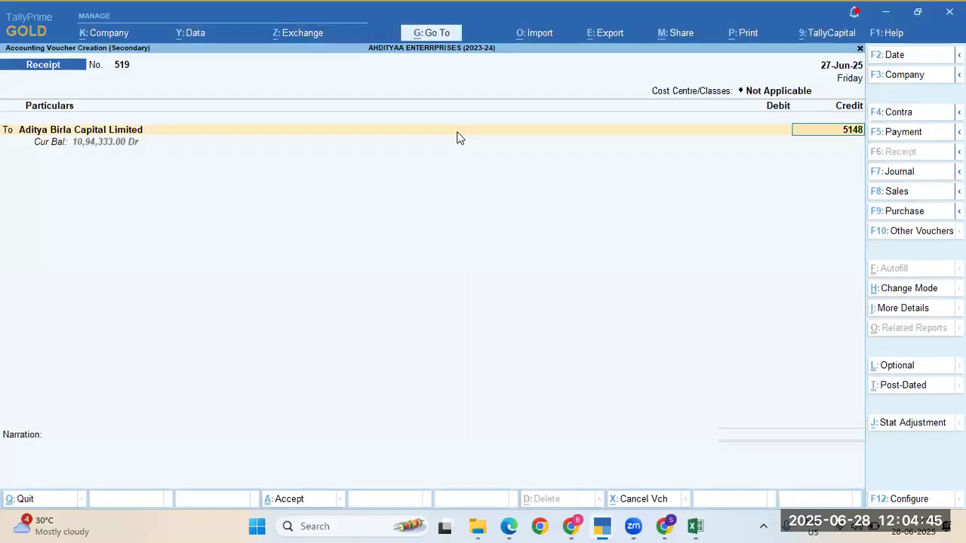
{"action": "key", "text": "Return"}
{"action": "key", "text": "Return"}
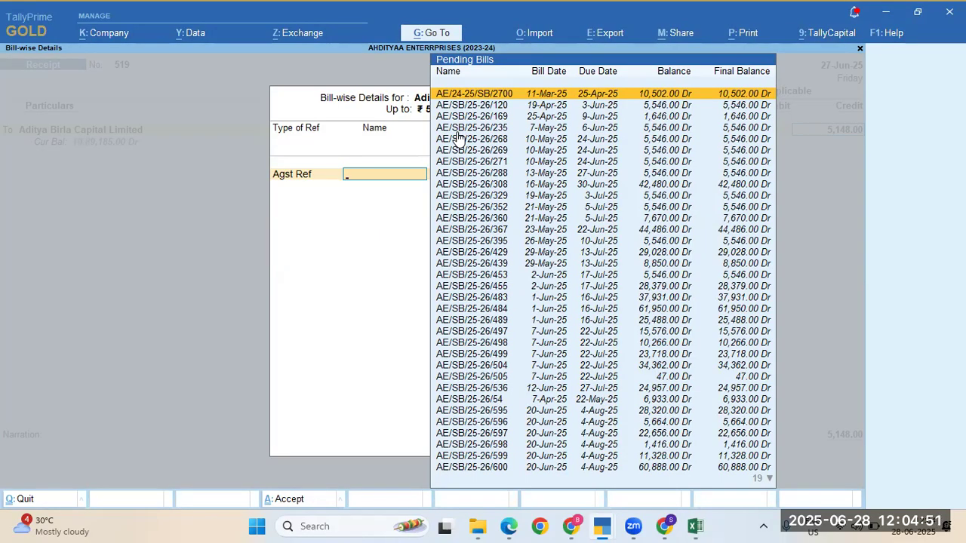
Step: Allocate the 5,148.00 credit against pending bill AE/SB/25-26/120, due 3-Jun-25, then switch to Excel
{"action": "key", "text": "Down"}
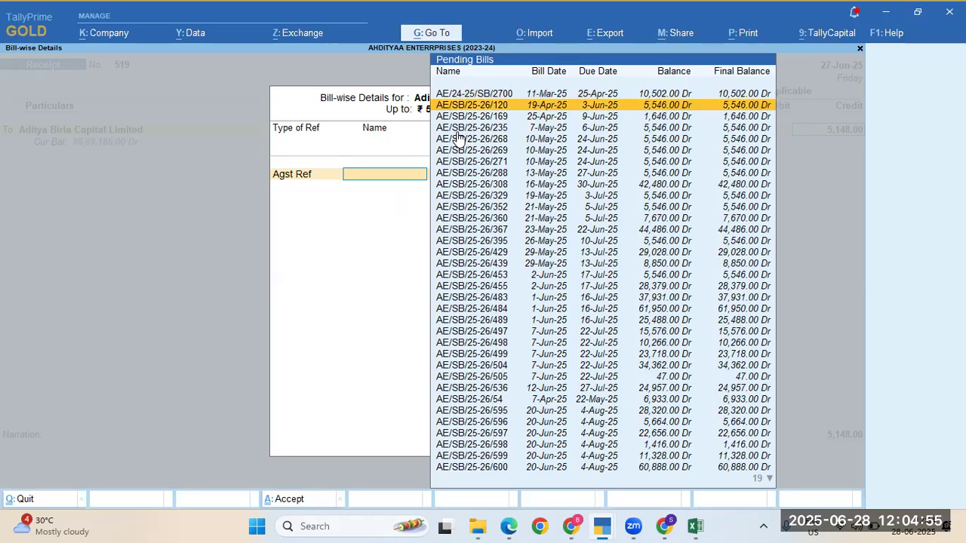
{"action": "key", "text": "Return"}
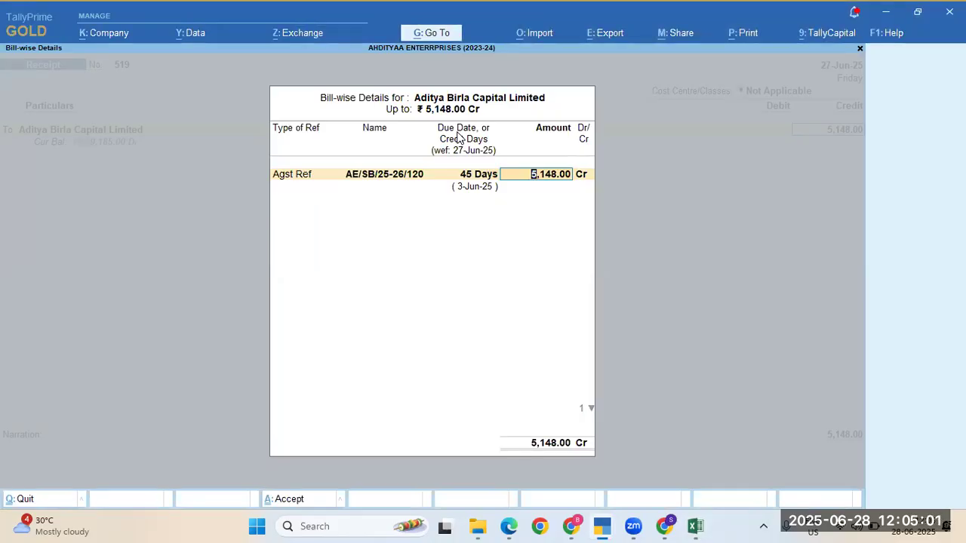
{"action": "key", "text": "BackSpace"}
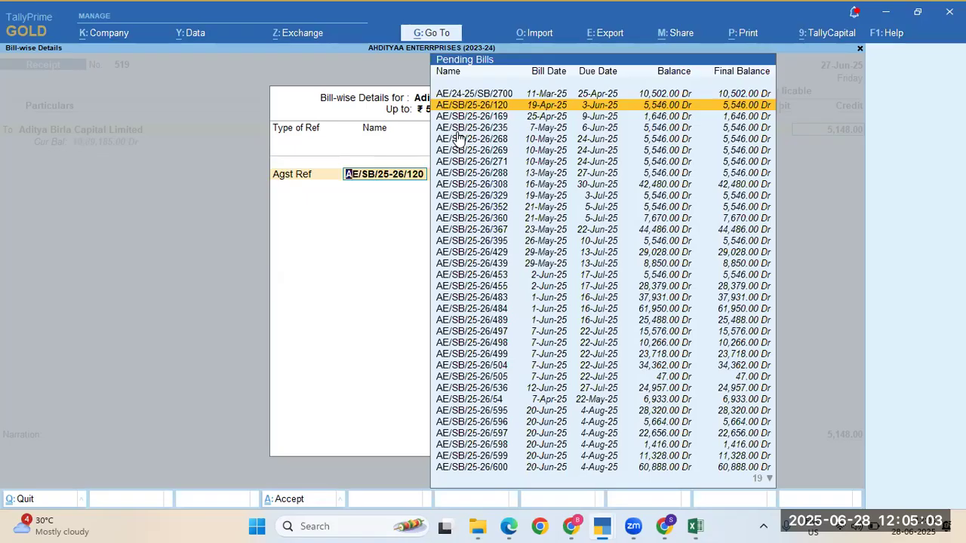
{"action": "key", "text": "Return"}
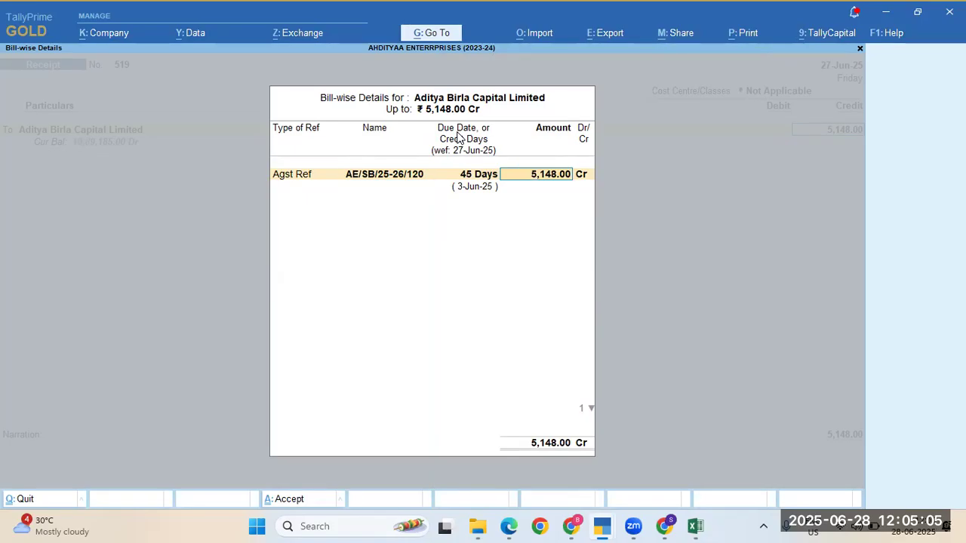
{"action": "key", "text": "Return"}
{"action": "key", "text": "alt+Tab"}
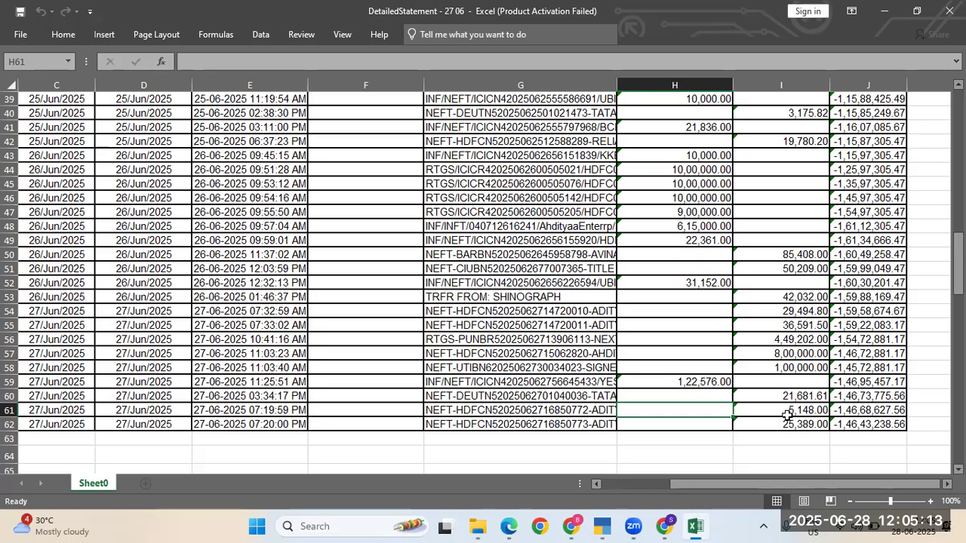
Step: Close the bill-wise details and debit ICICI CC A/C with 5,148.00 on receipt 519
{"action": "key", "text": "alt+Tab"}
{"action": "key", "text": "Return"}
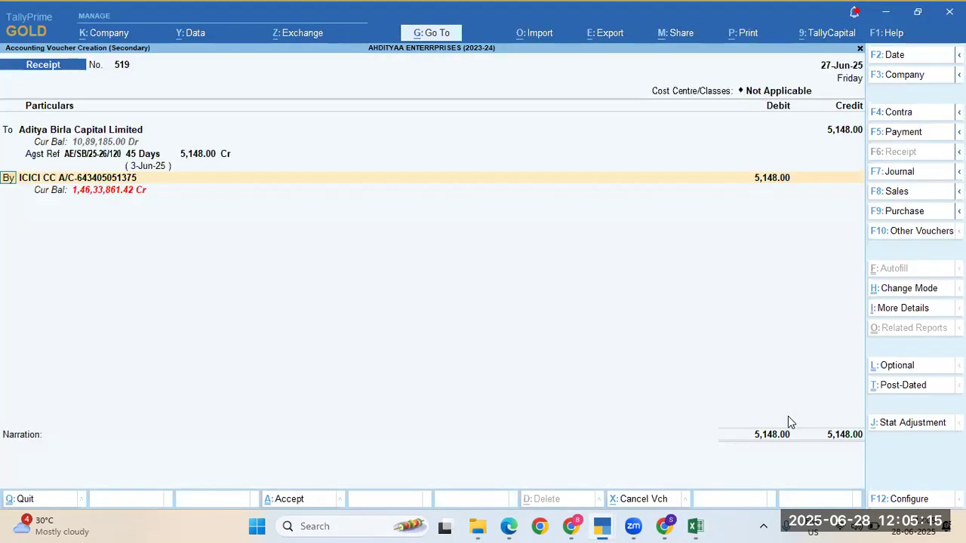
{"action": "key", "text": "Return"}
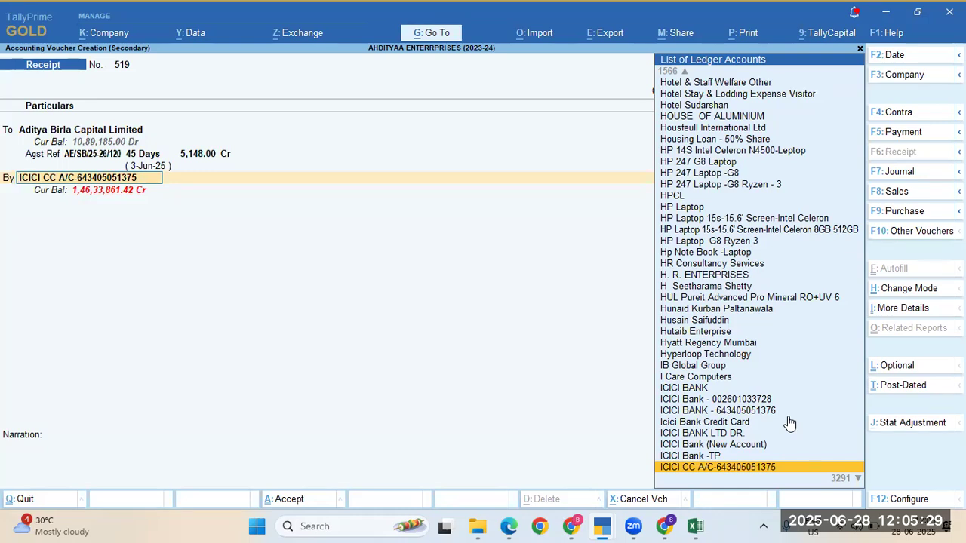
{"action": "key", "text": "Return"}
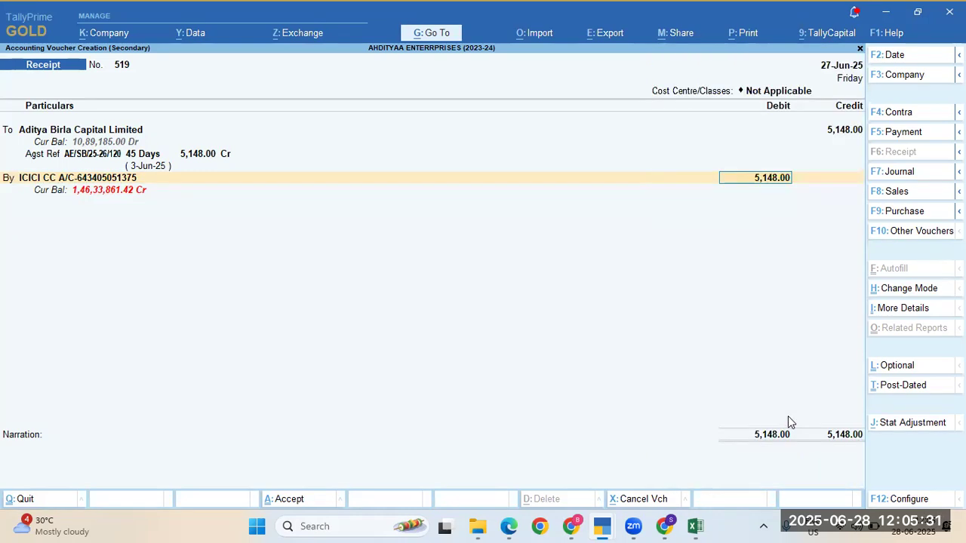
Step: Keep the Cheque/DD allocation dated 27-Jun-25 and save the receipt, accepting its renumbering to 520
{"action": "key", "text": "Return"}
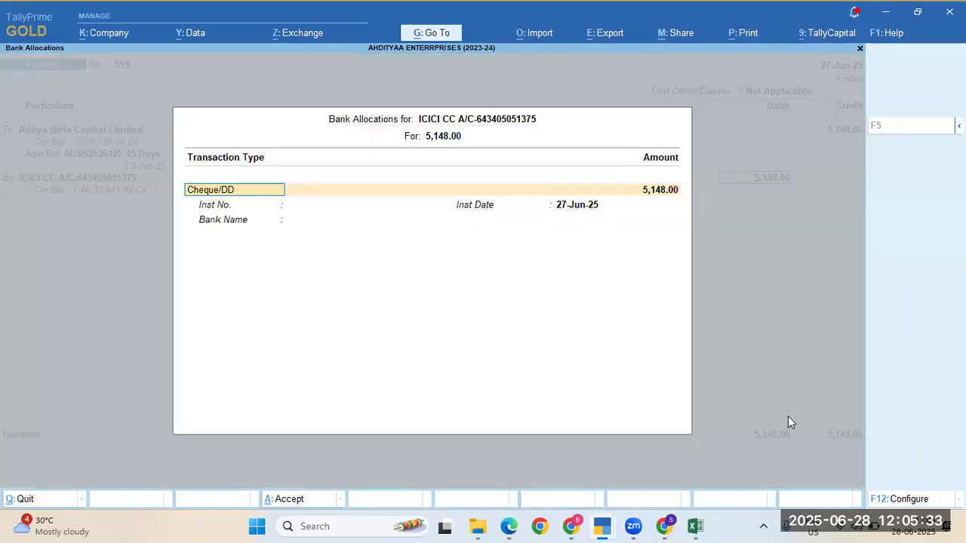
{"action": "key", "text": "Return"}
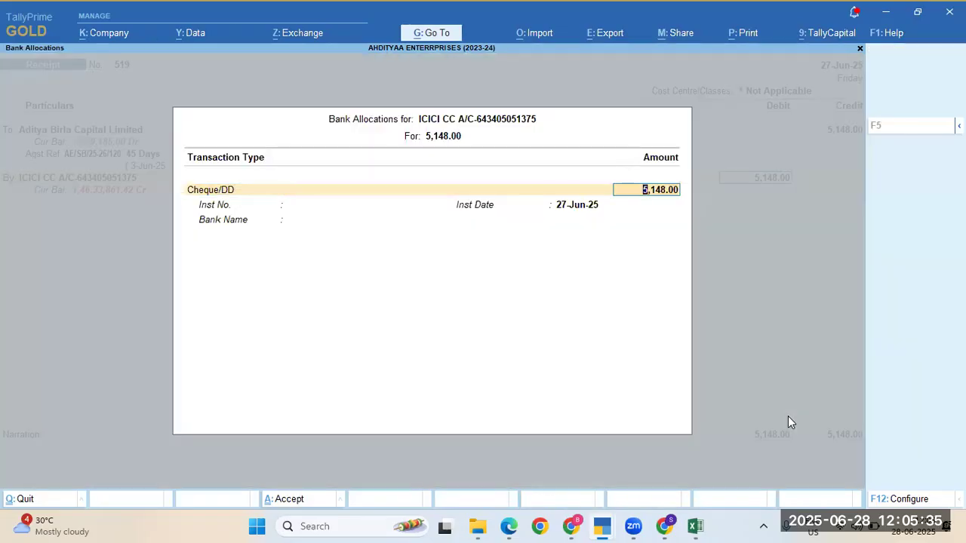
{"action": "key", "text": "Return"}
{"action": "key", "text": "Return"}
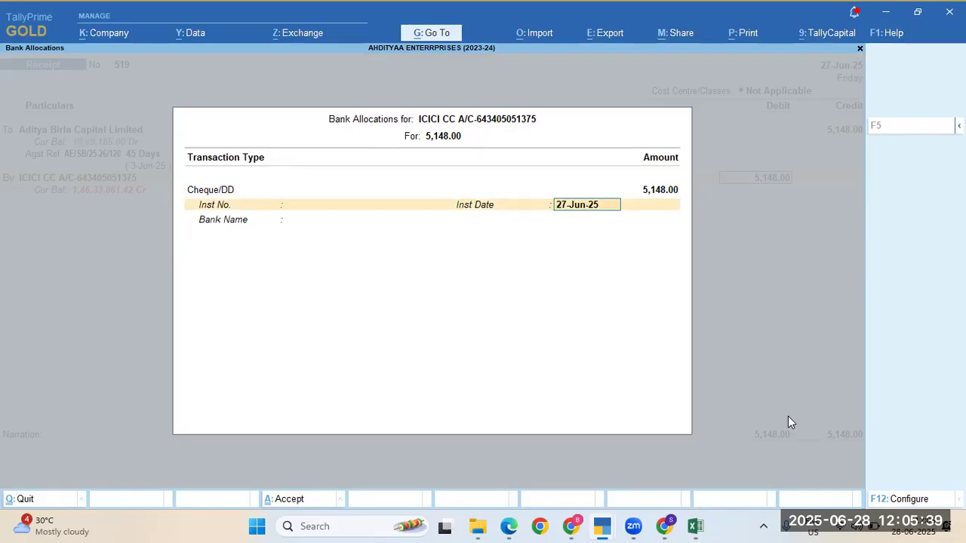
{"action": "key", "text": "Return"}
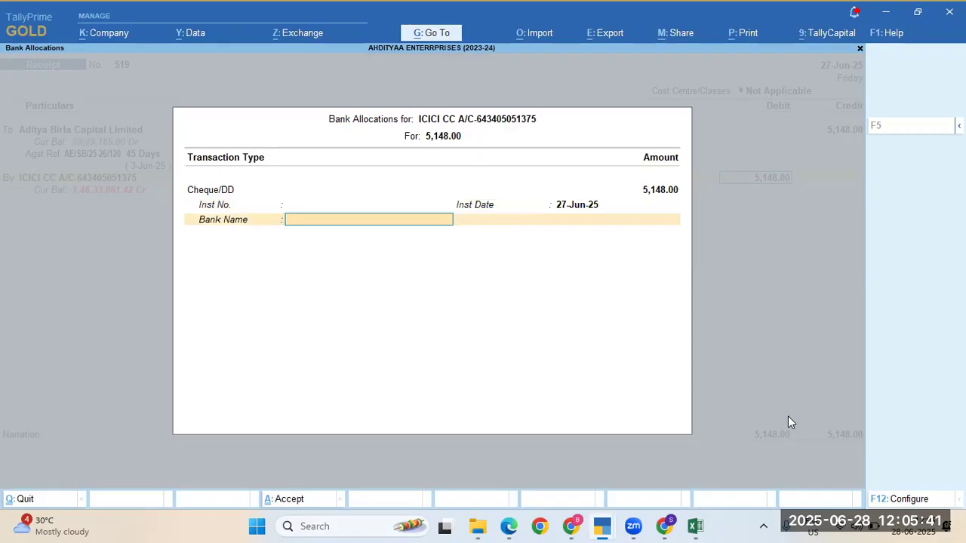
{"action": "key", "text": "Return"}
{"action": "key", "text": "Return"}
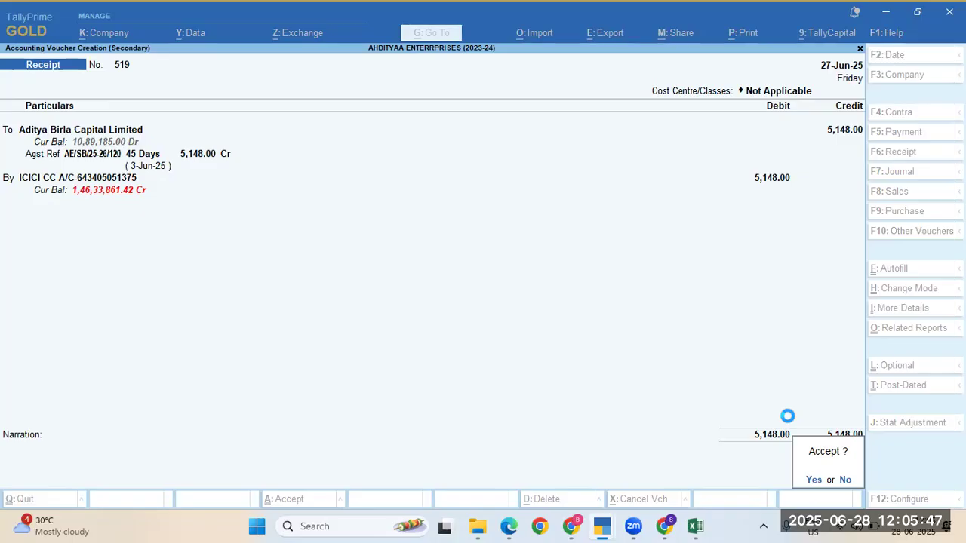
{"action": "key", "text": "Return"}
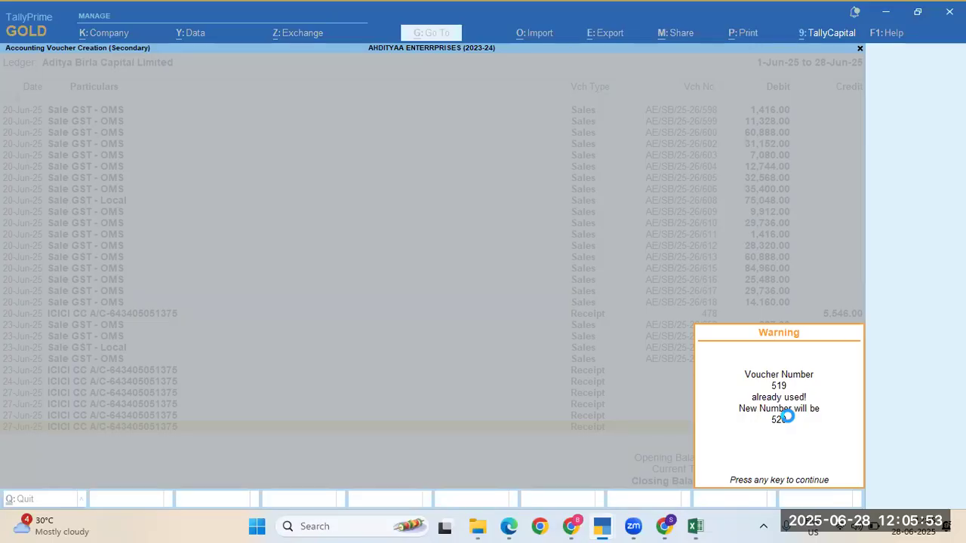
{"action": "key", "text": "Return"}
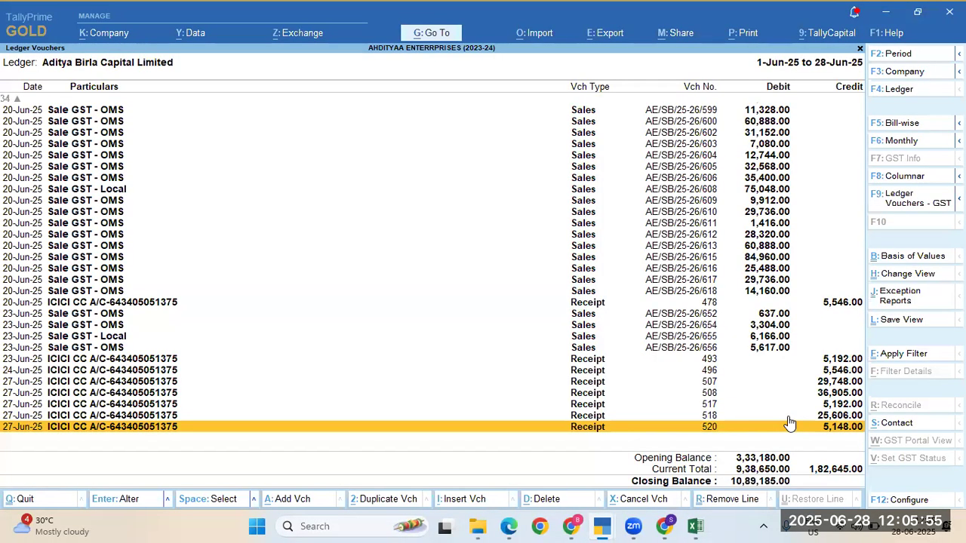
{"action": "key", "text": "alt+Tab"}
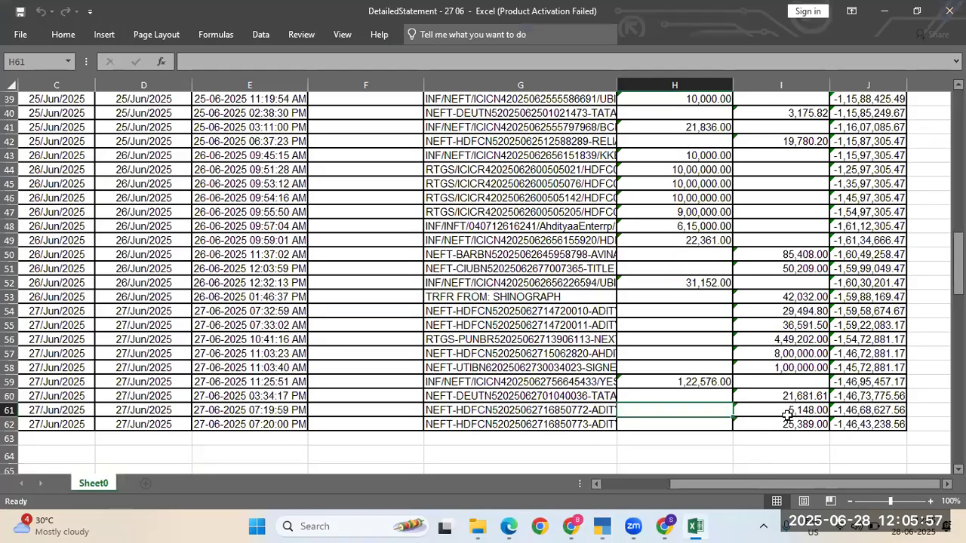
{"action": "key", "text": "Up"}
{"action": "key", "text": "Up"}
{"action": "key", "text": "Up"}
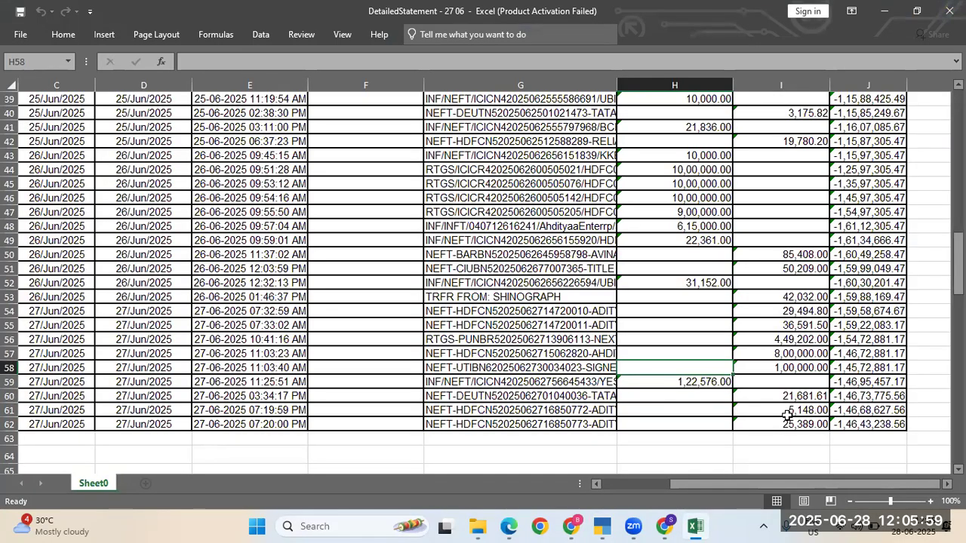
{"action": "key", "text": "Down"}
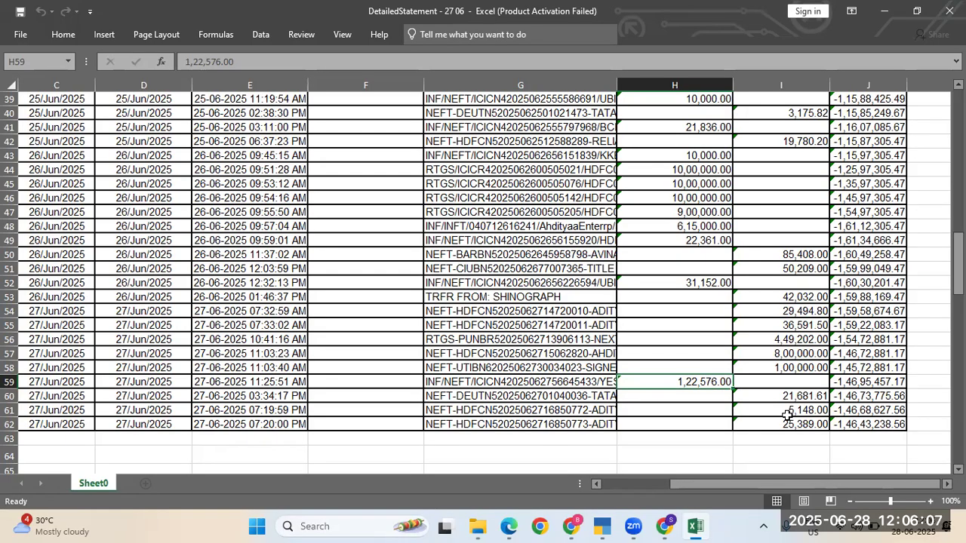
{"action": "key", "text": "Left"}
{"action": "key", "text": "Right"}
{"action": "key", "text": "Left"}
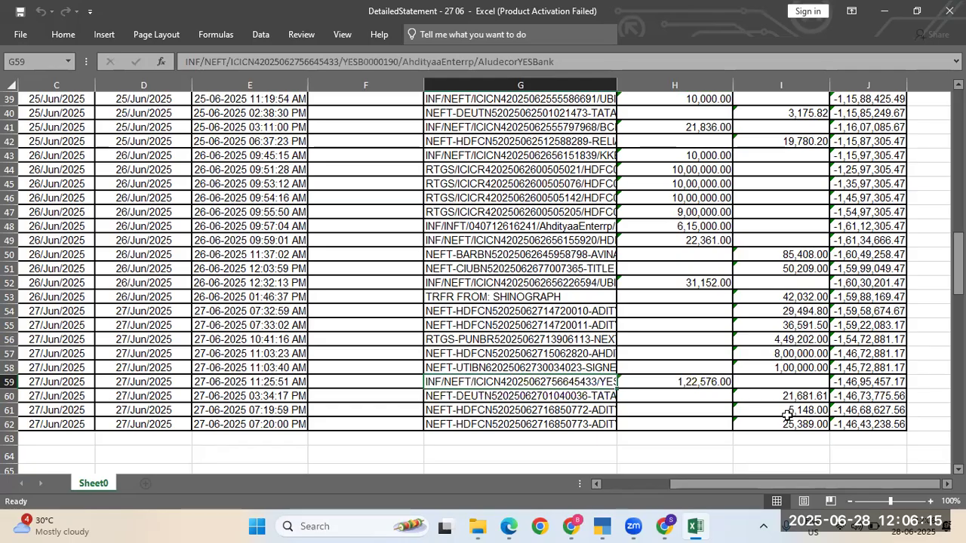
{"action": "key", "text": "Right"}
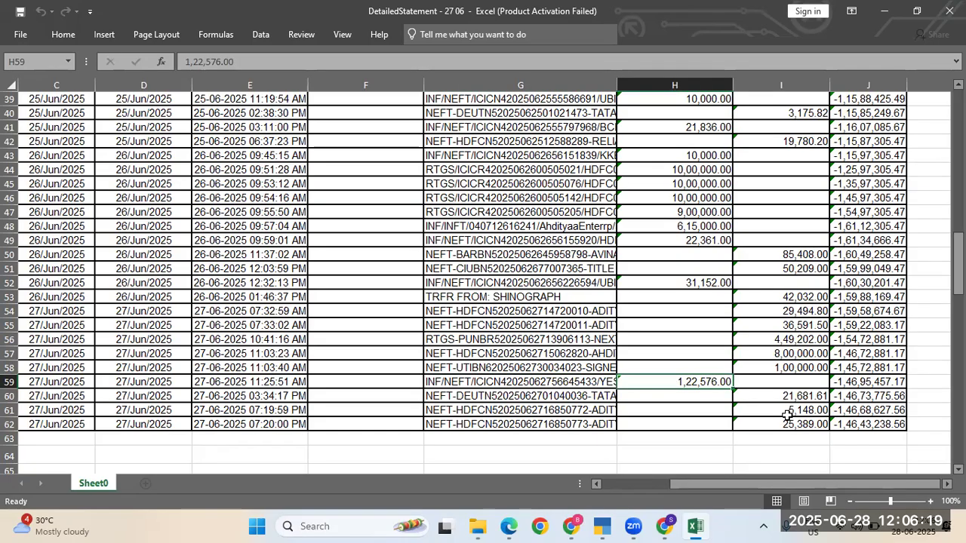
{"action": "key", "text": "Left"}
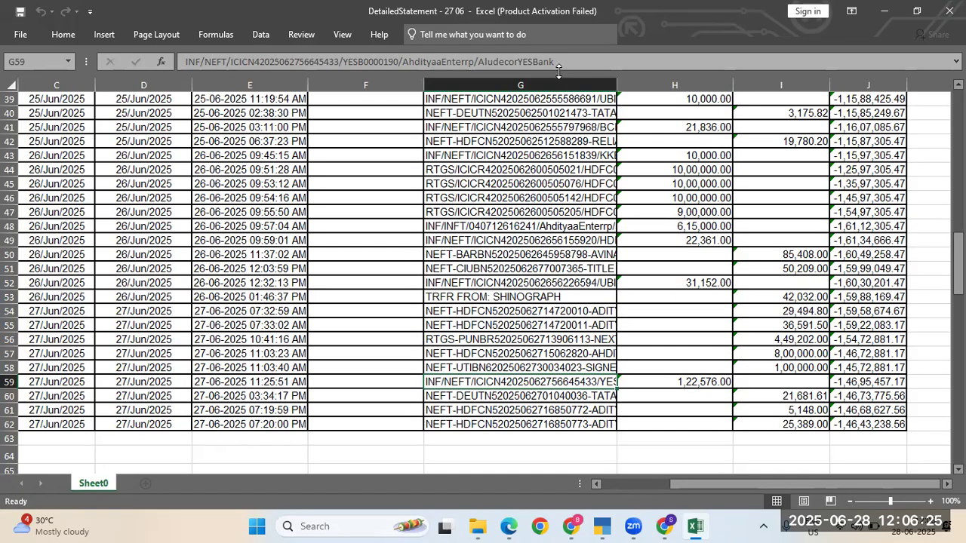
{"action": "key", "text": "alt+Tab"}
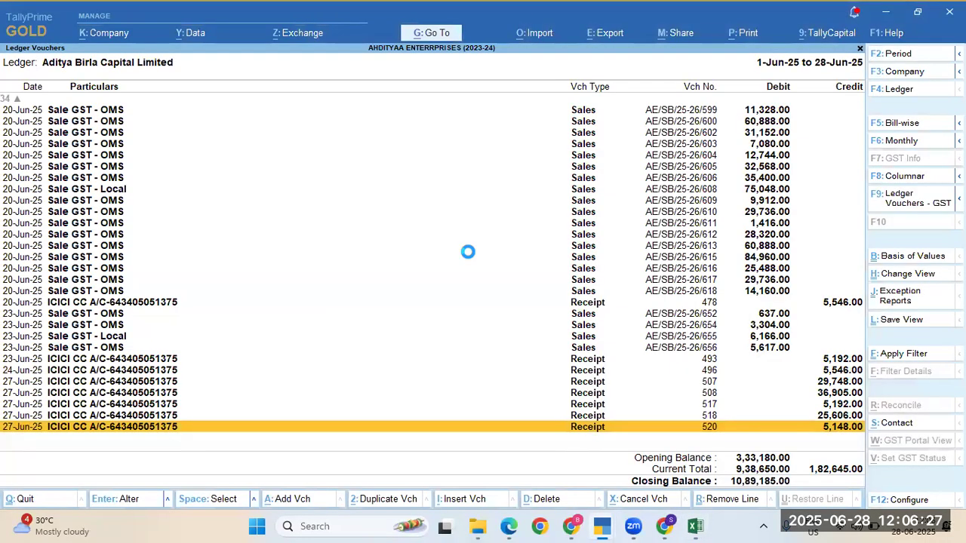
Step: Open Aludecor Lamination Pvt Ltd's pending bills and mark the 20-Feb-25 and 21-Feb-25 bills
{"action": "key", "text": "Escape"}
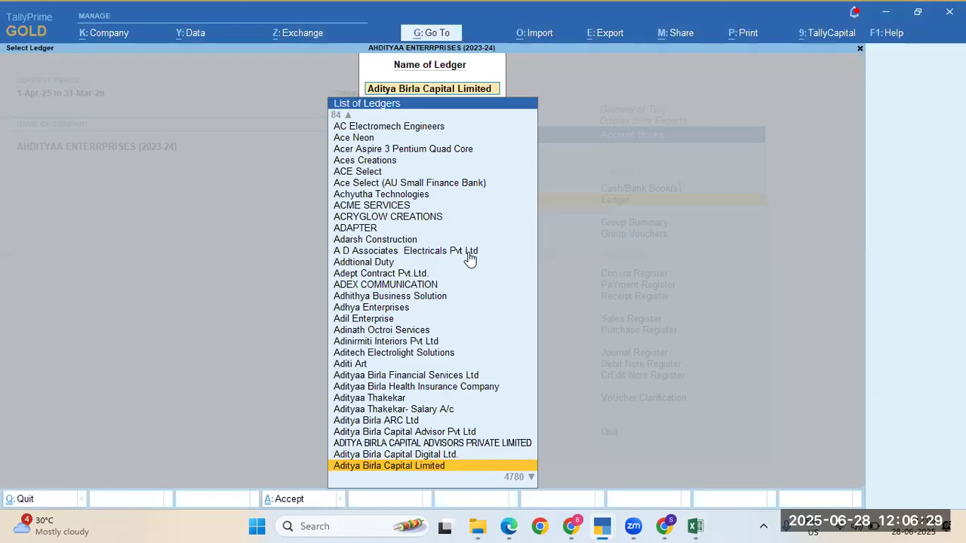
{"action": "type", "text": "Alude"}
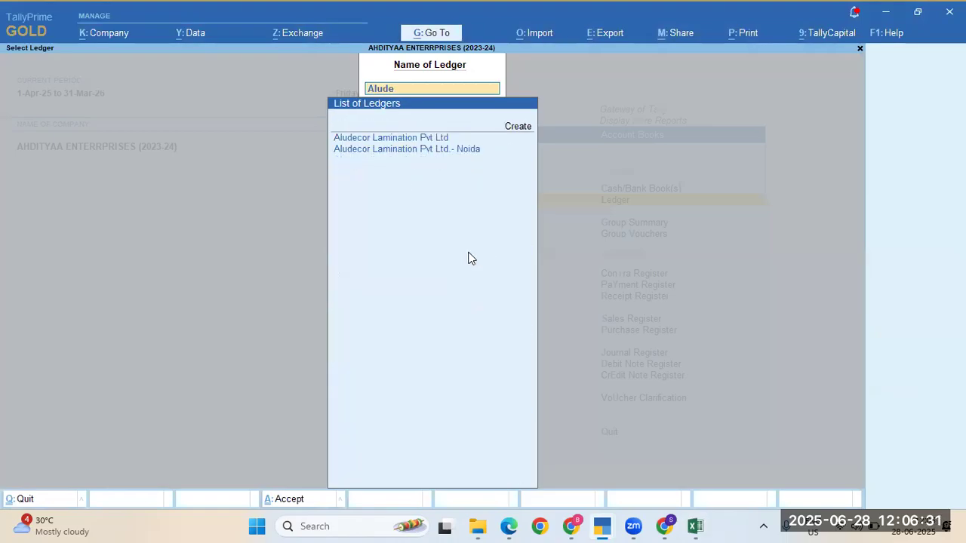
{"action": "type", "text": "co"}
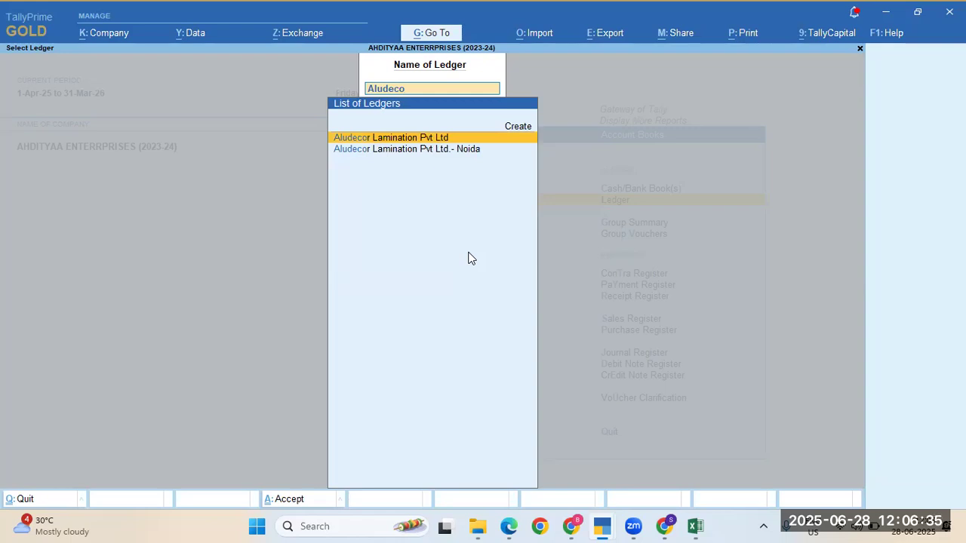
{"action": "key", "text": "Return"}
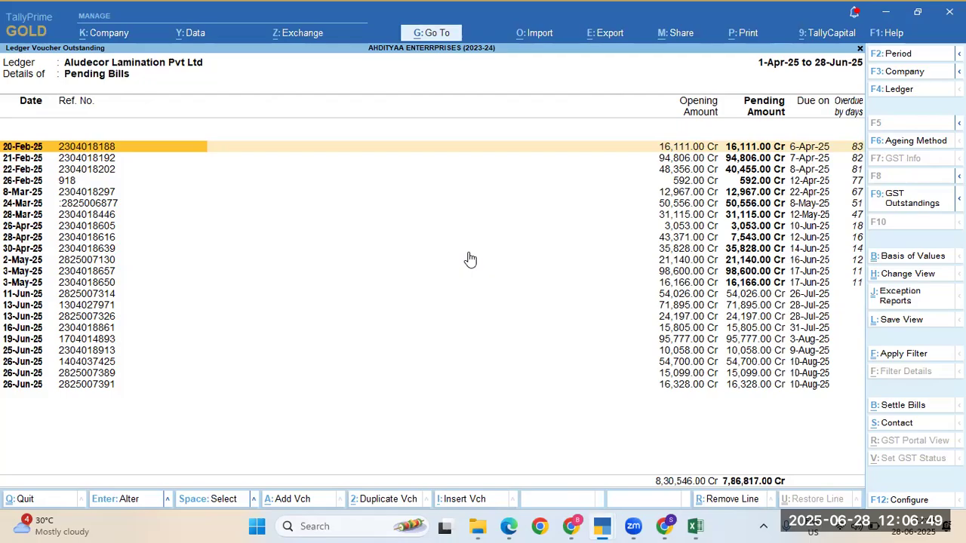
{"action": "key", "text": "Down"}
{"action": "key", "text": "Up"}
{"action": "key", "text": "space"}
{"action": "key", "text": "Down"}
{"action": "key", "text": "space"}
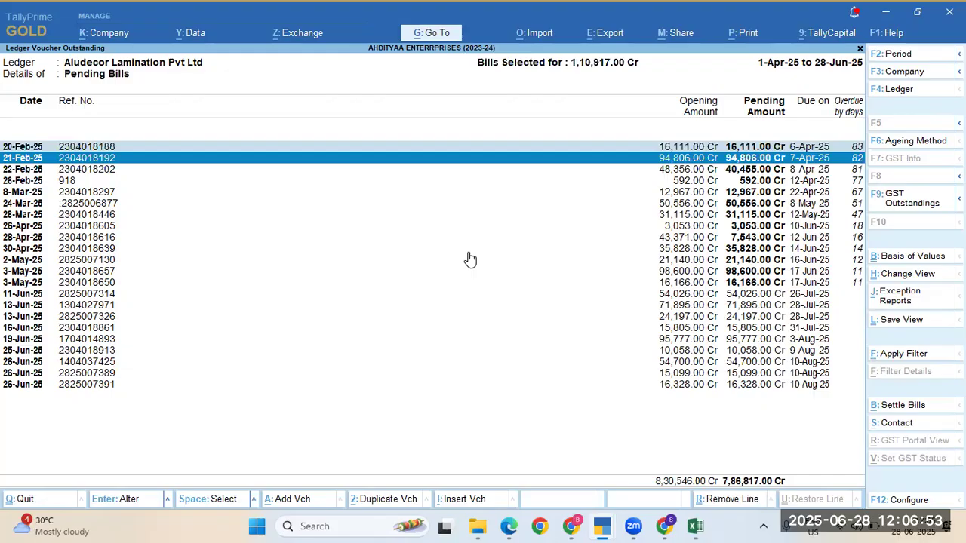
Step: Compare with the Excel statement, mark the 22-Feb-25 bill, and return to Ledger Vouchers
{"action": "key", "text": "alt+Tab"}
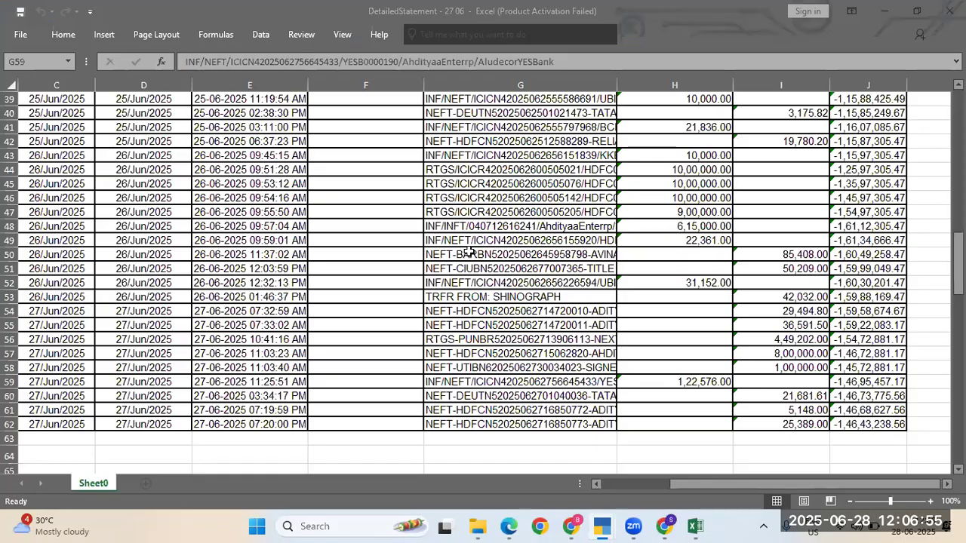
{"action": "key", "text": "alt+Tab"}
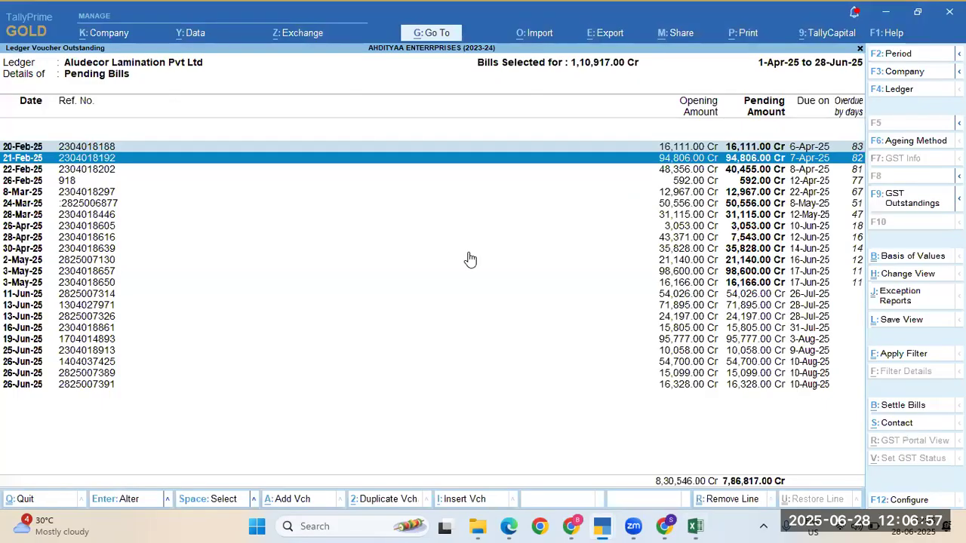
{"action": "key", "text": "Down"}
{"action": "key", "text": "Down"}
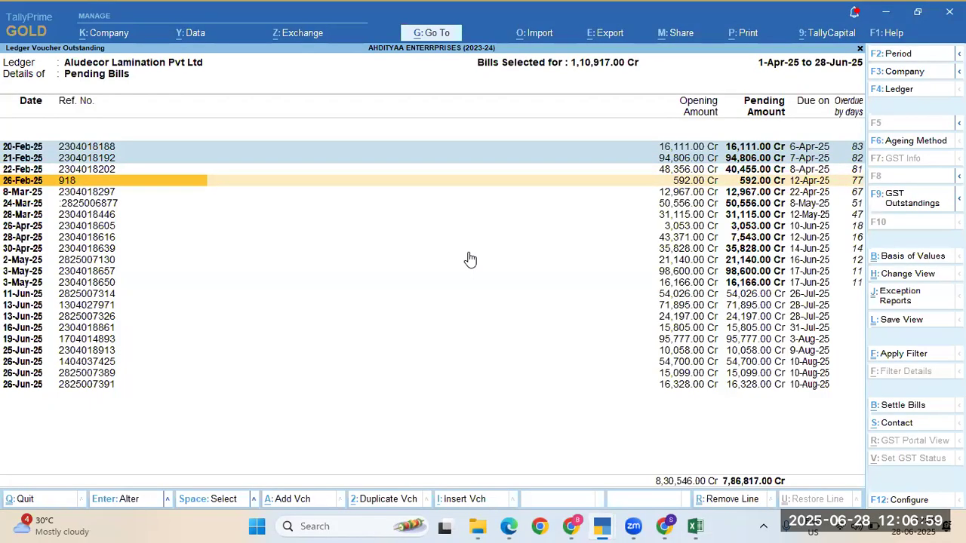
{"action": "key", "text": "Up"}
{"action": "key", "text": "space"}
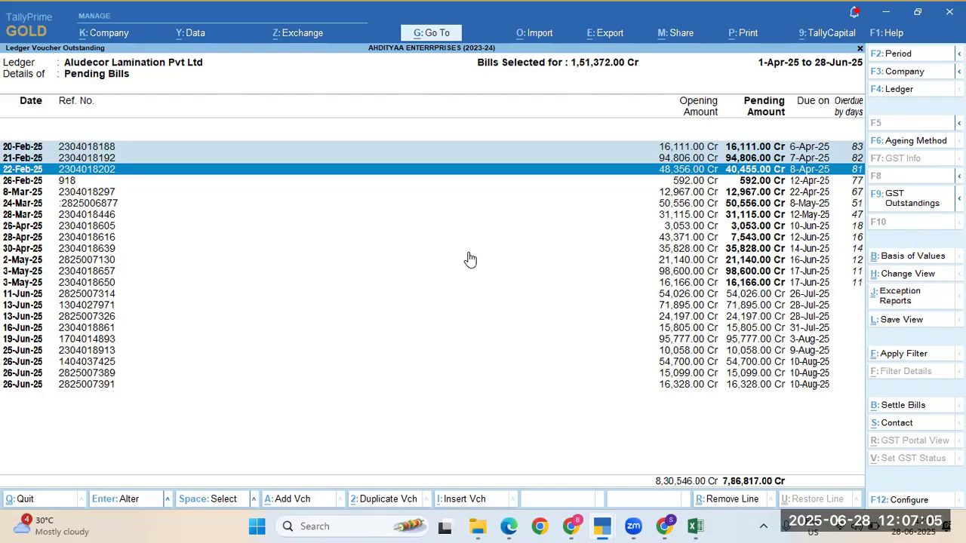
{"action": "key", "text": "Escape"}
{"action": "key", "text": "Escape"}
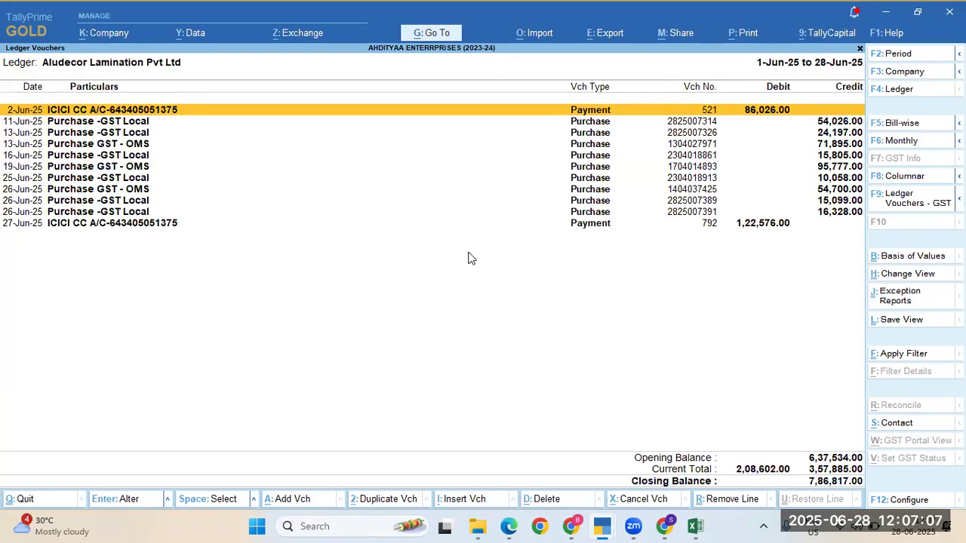
Step: Start Payment voucher No. 794 dated 27-Jun-25 with cost centre class Not Applicable
{"action": "key", "text": "Down"}
{"action": "key", "text": "Down"}
{"action": "key", "text": "Down"}
{"action": "key", "text": "Down"}
{"action": "key", "text": "Down"}
{"action": "key", "text": "Down"}
{"action": "key", "text": "Down"}
{"action": "key", "text": "Down"}
{"action": "key", "text": "Down"}
{"action": "key", "text": "Down"}
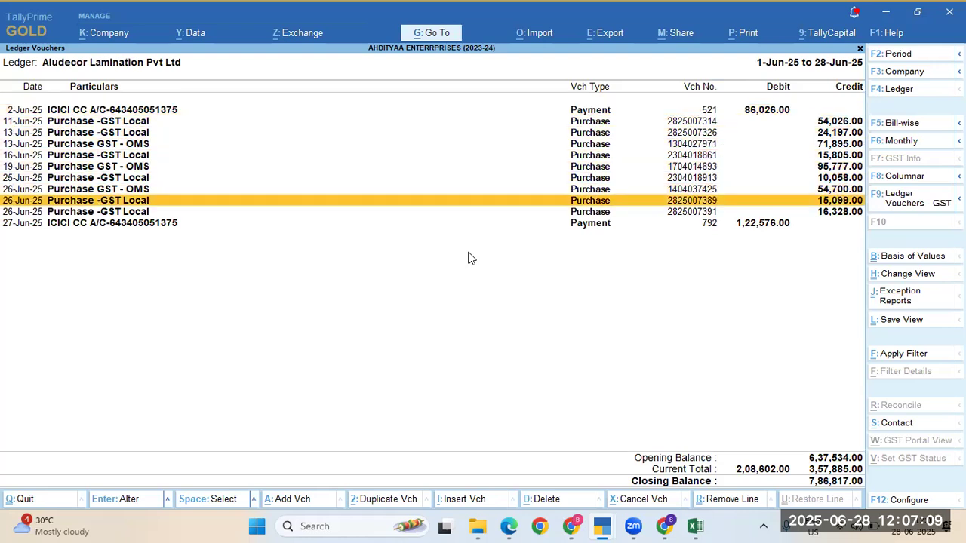
{"action": "key", "text": "alt"}
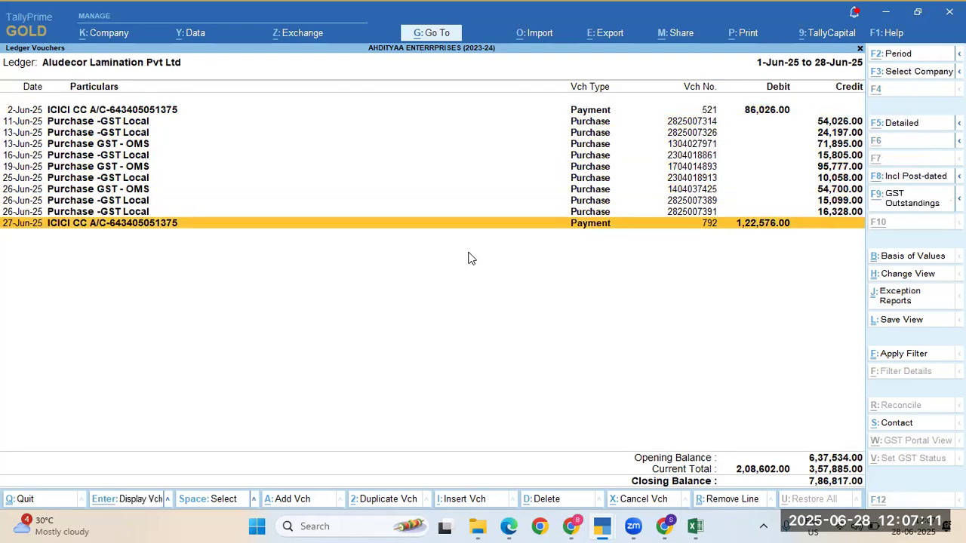
{"action": "key", "text": "alt"}
{"action": "key", "text": "alt+a"}
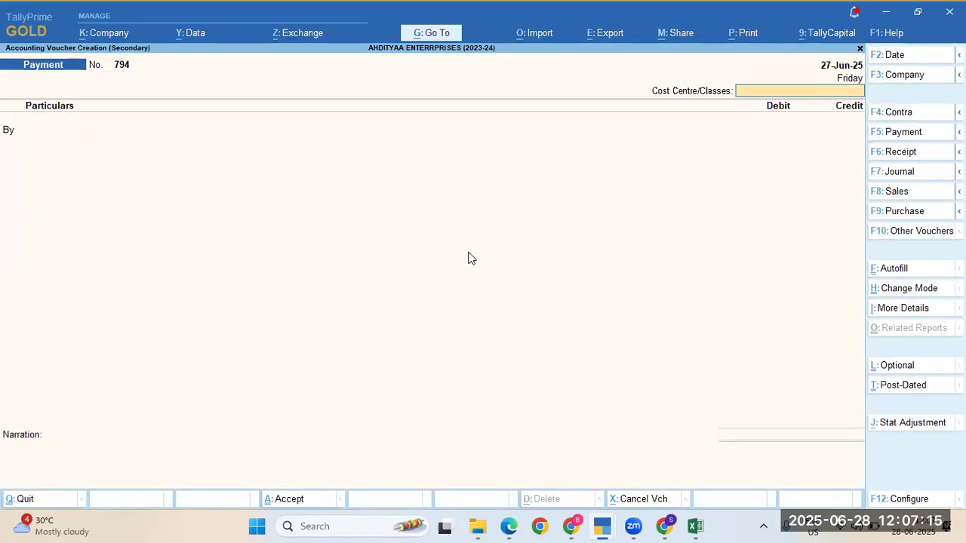
{"action": "key", "text": "F5"}
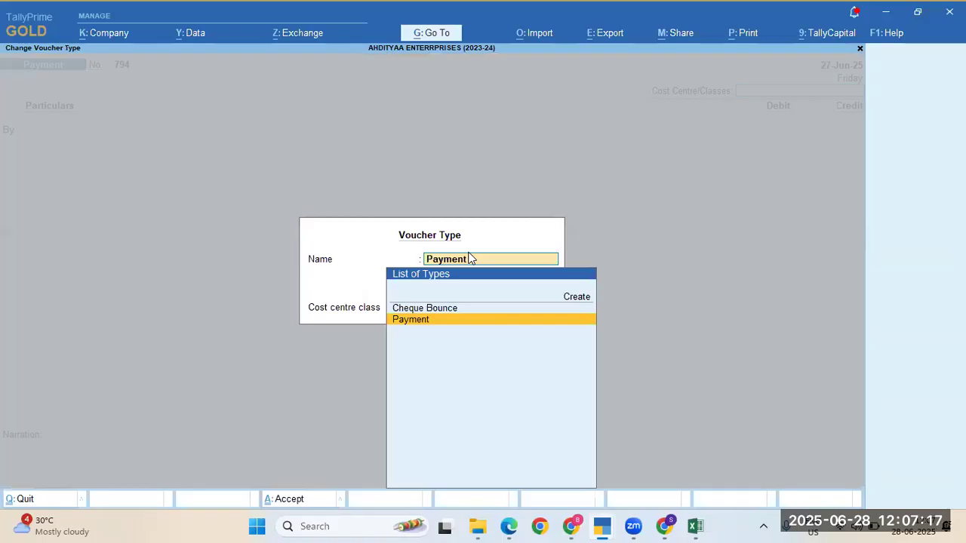
{"action": "key", "text": "Return"}
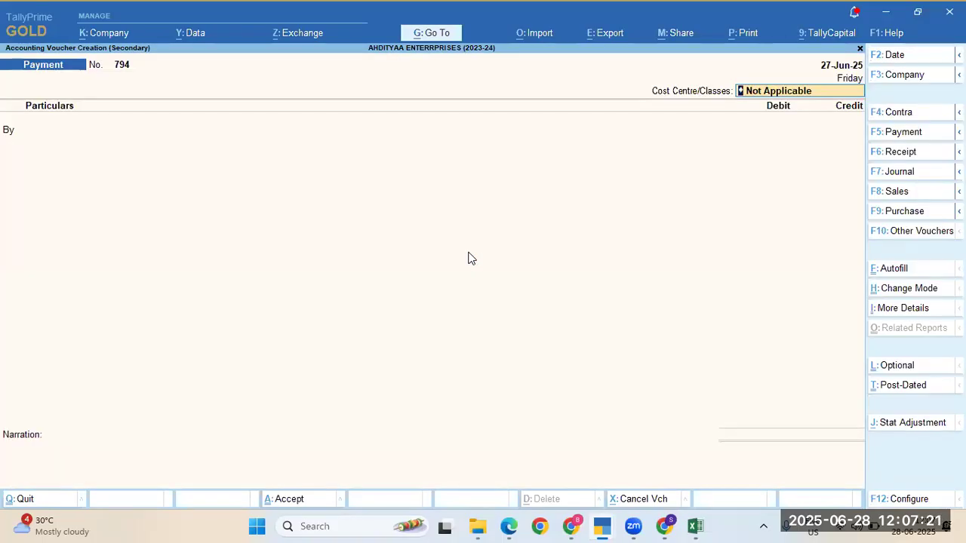
{"action": "key", "text": "Return"}
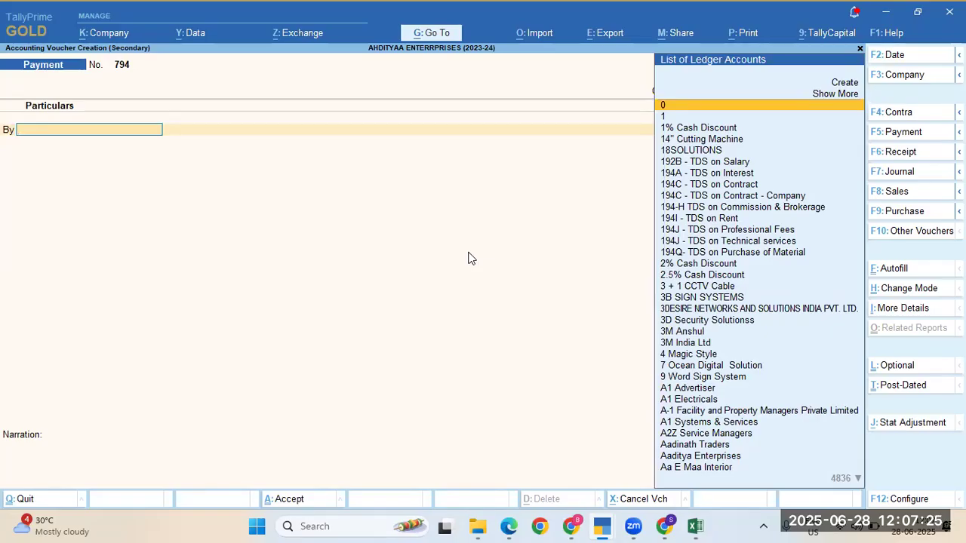
Step: Debit Aludecor Lamination Pvt Ltd 1,22,576.00 on Payment 794, checking the amount against Excel
{"action": "type", "text": "Aludeco"}
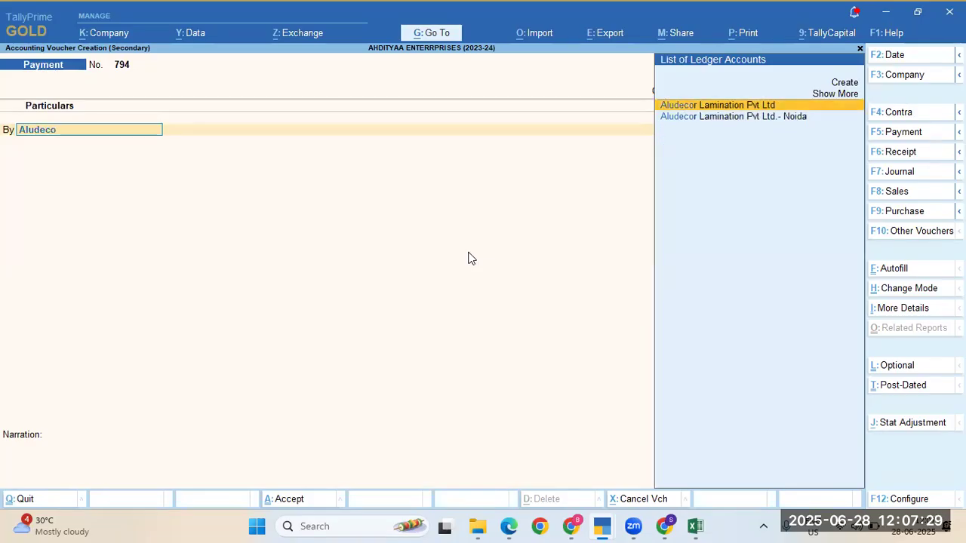
{"action": "key", "text": "Return"}
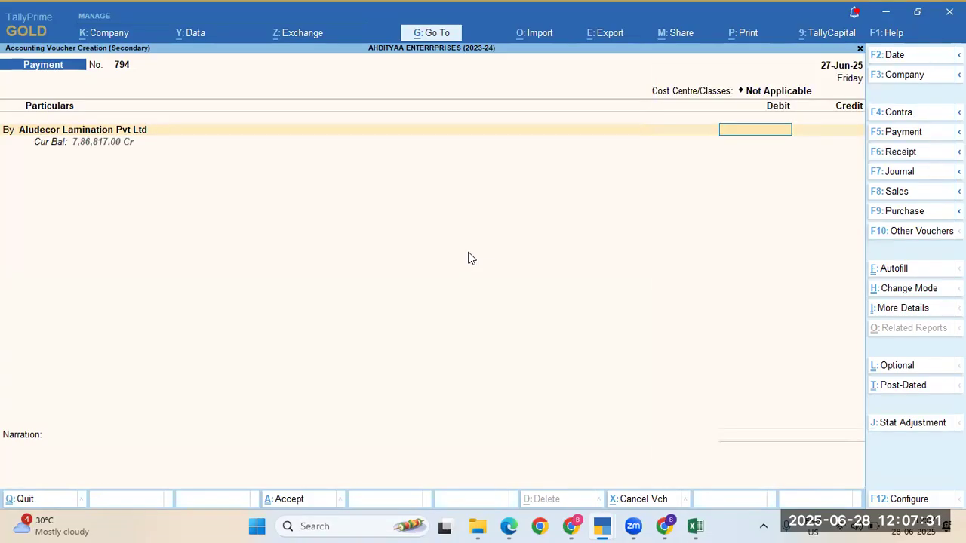
{"action": "key", "text": "alt+Tab"}
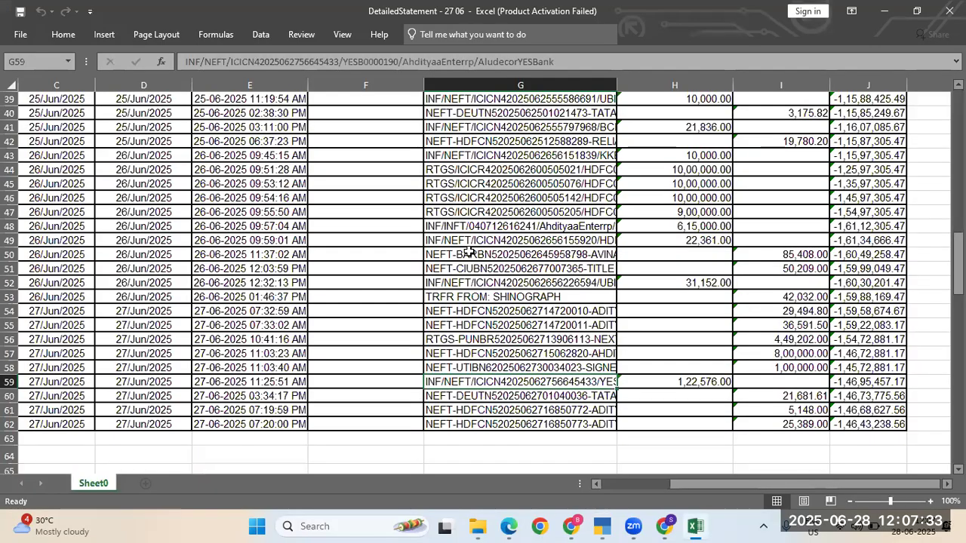
{"action": "key", "text": "alt+Tab"}
{"action": "type", "text": "122"}
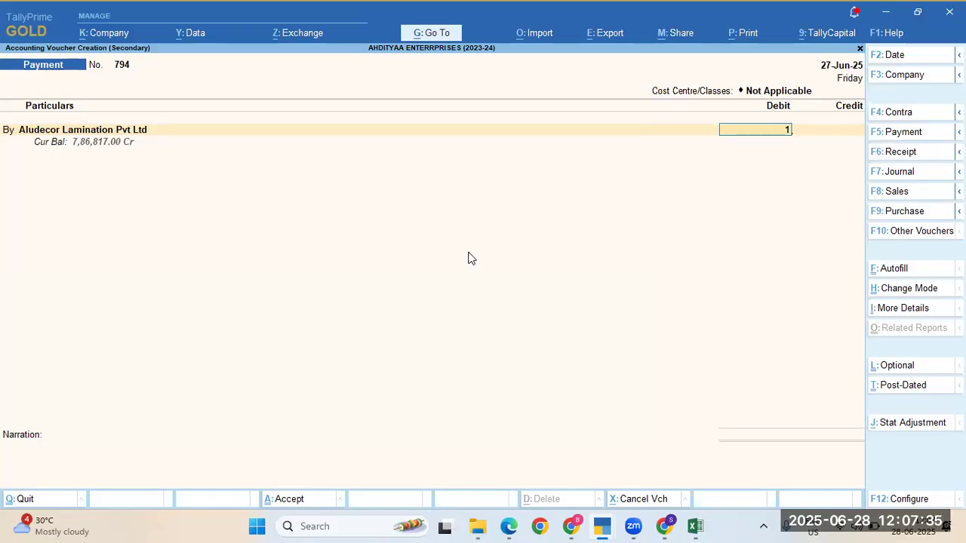
{"action": "key", "text": "alt+Tab"}
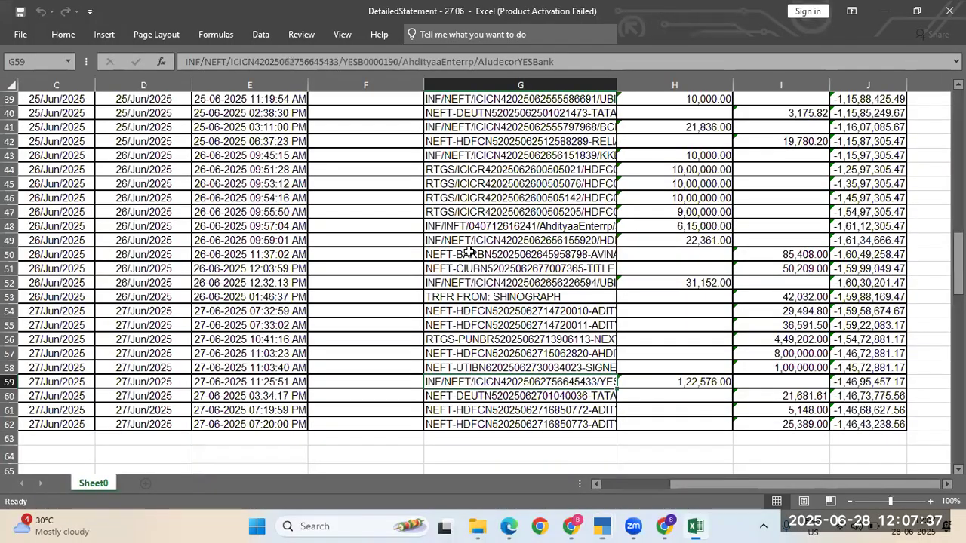
{"action": "key", "text": "alt+Tab"}
{"action": "type", "text": "6"}
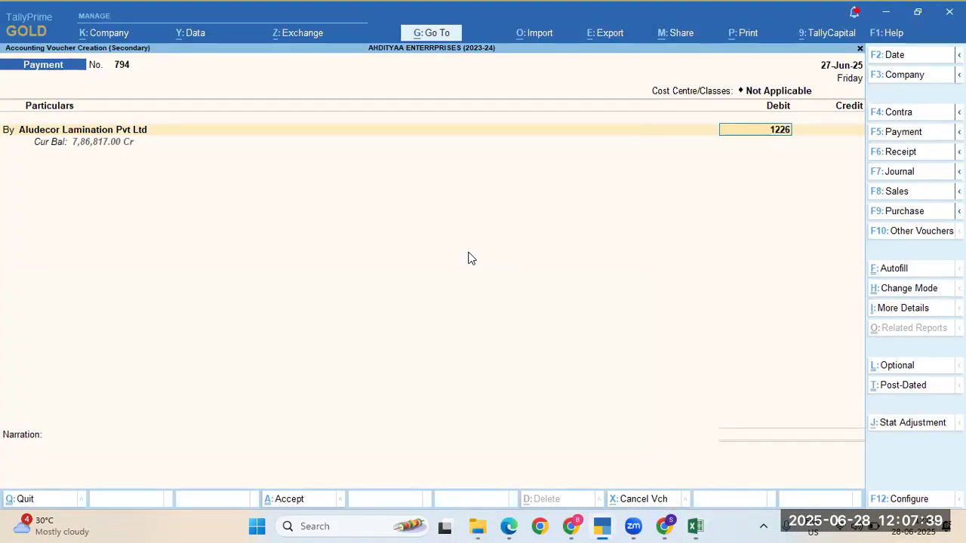
{"action": "key", "text": "BackSpace"}
{"action": "type", "text": "576"}
{"action": "key", "text": "Return"}
{"action": "key", "text": "Return"}
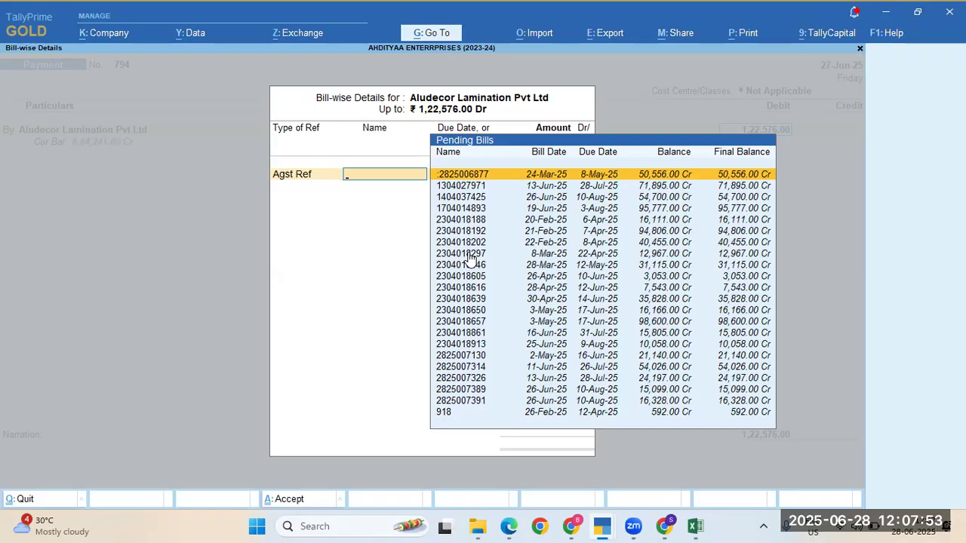
Step: Allocate the payment against the 26-Feb-25 bill and 16,111.00 to the 20-Feb-25 bill
{"action": "key", "text": "Down"}
{"action": "key", "text": "Down"}
{"action": "key", "text": "Down"}
{"action": "key", "text": "Down"}
{"action": "key", "text": "Down"}
{"action": "key", "text": "Down"}
{"action": "key", "text": "Down"}
{"action": "key", "text": "Down"}
{"action": "key", "text": "Down"}
{"action": "key", "text": "Down"}
{"action": "key", "text": "Down"}
{"action": "key", "text": "Down"}
{"action": "key", "text": "Down"}
{"action": "key", "text": "Down"}
{"action": "key", "text": "Down"}
{"action": "key", "text": "Down"}
{"action": "key", "text": "Down"}
{"action": "key", "text": "Down"}
{"action": "key", "text": "Down"}
{"action": "key", "text": "Down"}
{"action": "key", "text": "Down"}
{"action": "key", "text": "Up"}
{"action": "key", "text": "Down"}
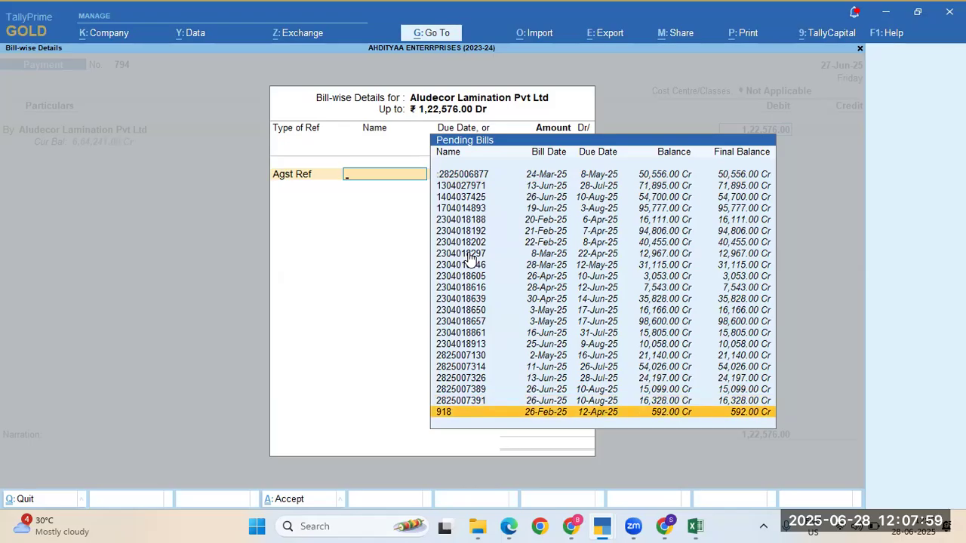
{"action": "key", "text": "Return"}
{"action": "key", "text": "Return"}
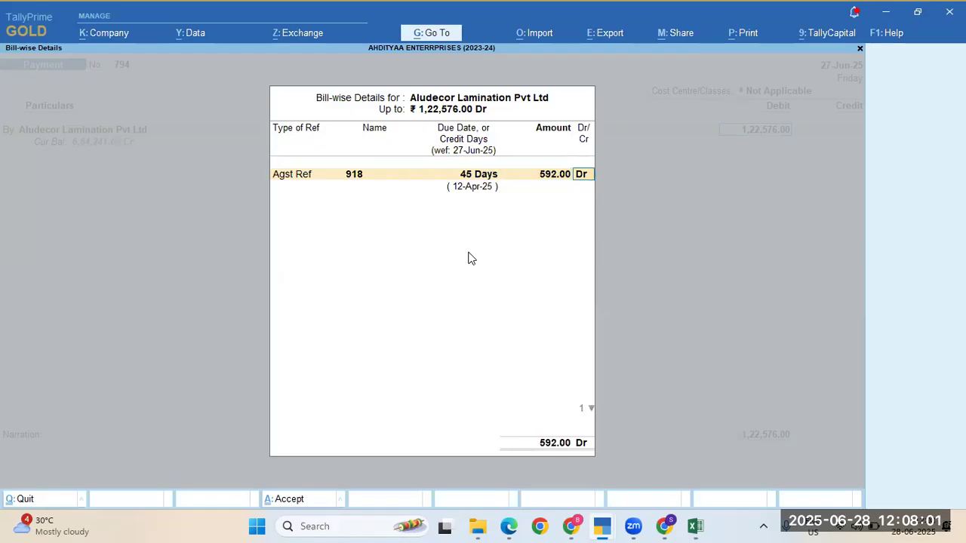
{"action": "key", "text": "Return"}
{"action": "key", "text": "Return"}
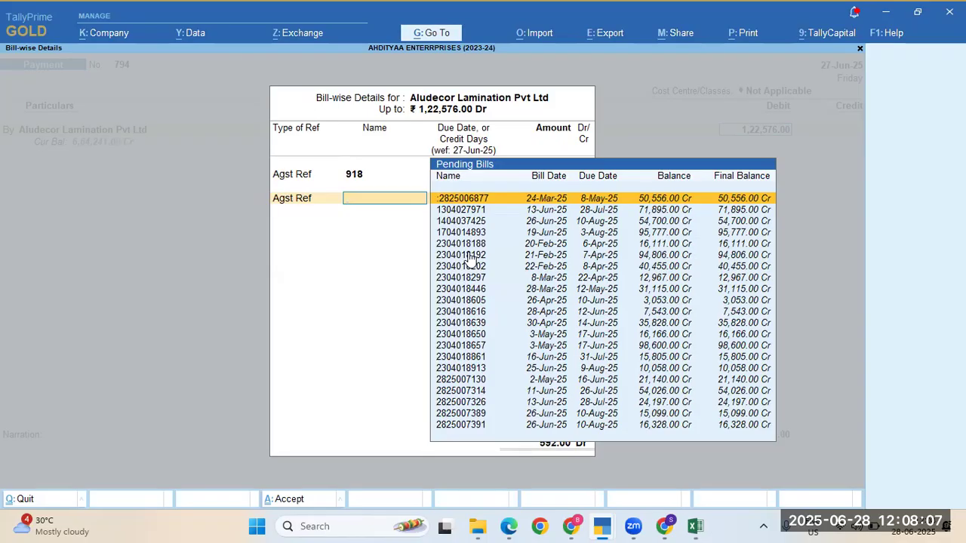
{"action": "key", "text": "Down"}
{"action": "key", "text": "Down"}
{"action": "key", "text": "Down"}
{"action": "key", "text": "Down"}
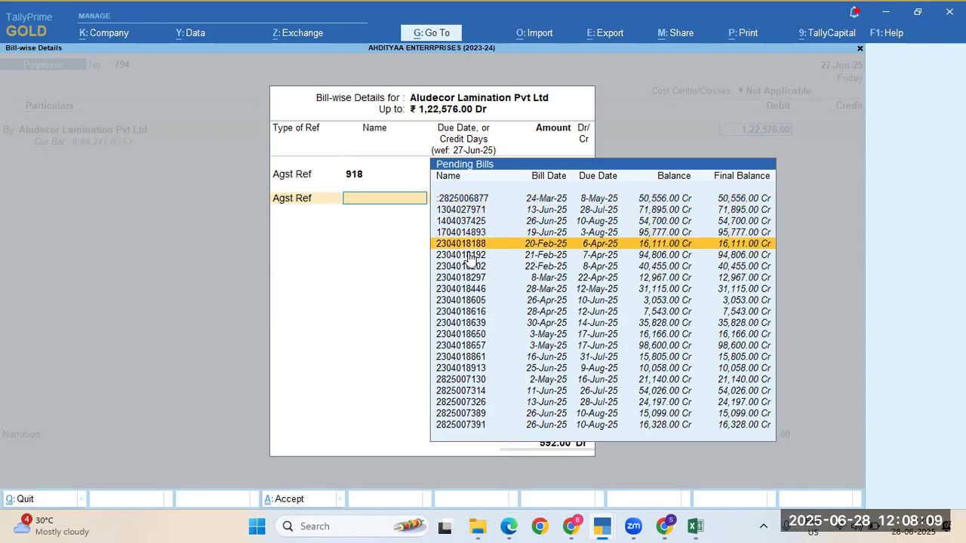
{"action": "key", "text": "Return"}
{"action": "key", "text": "Return"}
{"action": "key", "text": "Return"}
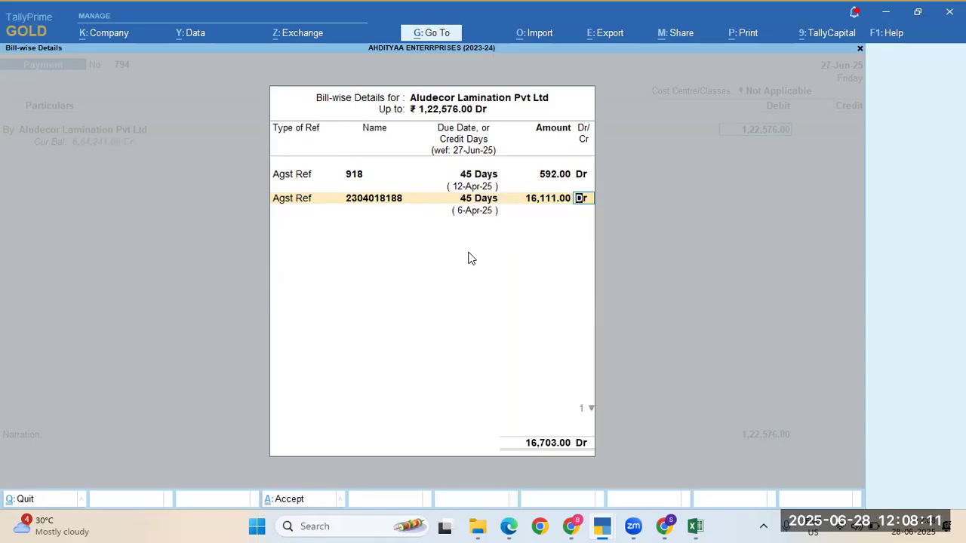
Step: Allocate 94,806.00 to the 21-Feb-25 bill and the remaining 11,067.00 to the 22-Feb-25 bill
{"action": "key", "text": "Return"}
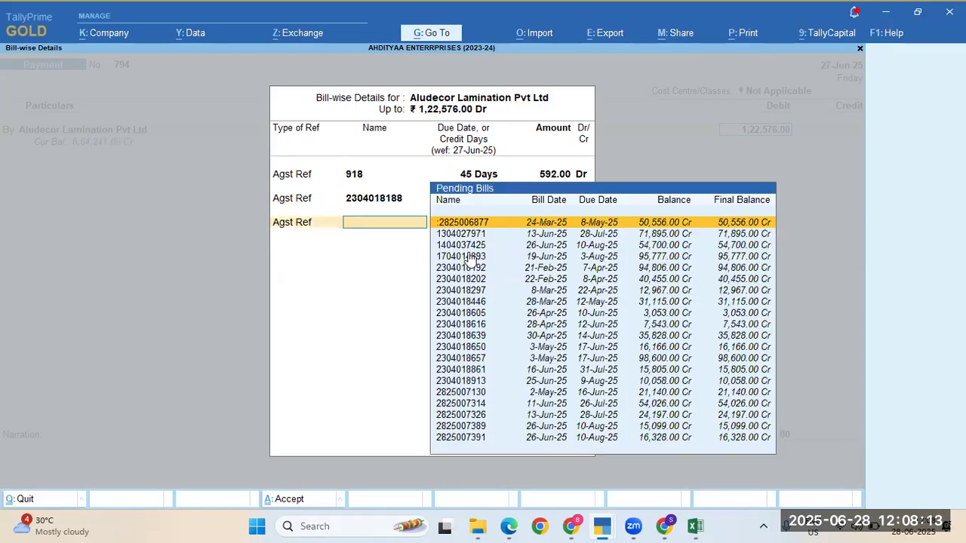
{"action": "key", "text": "Down"}
{"action": "key", "text": "Down"}
{"action": "key", "text": "Down"}
{"action": "key", "text": "Down"}
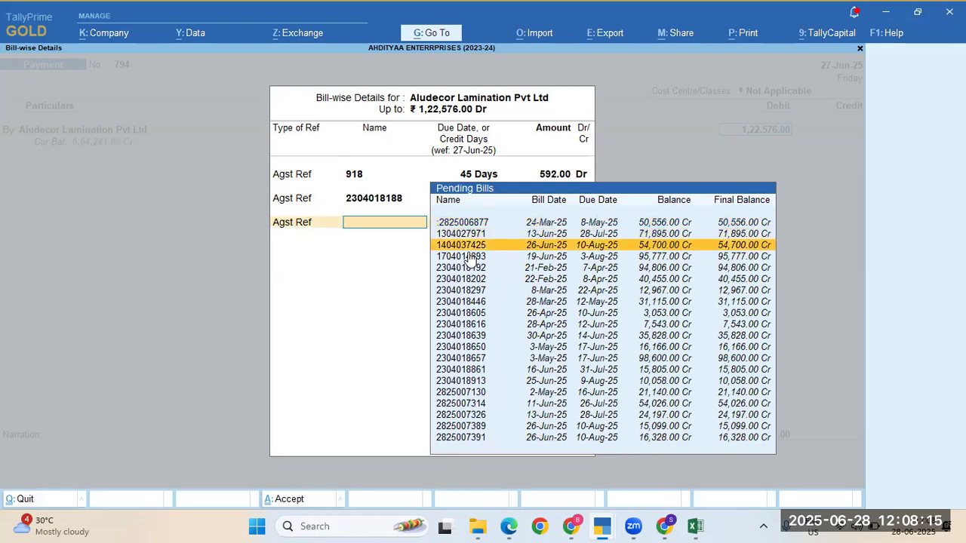
{"action": "key", "text": "Return"}
{"action": "key", "text": "Return"}
{"action": "key", "text": "Return"}
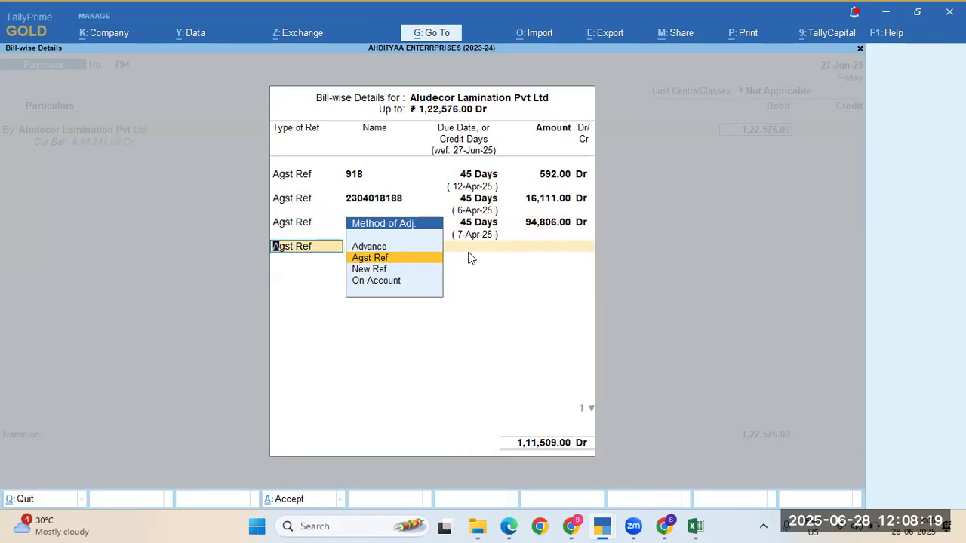
{"action": "key", "text": "Return"}
{"action": "key", "text": "Down"}
{"action": "key", "text": "Down"}
{"action": "key", "text": "Down"}
{"action": "key", "text": "Down"}
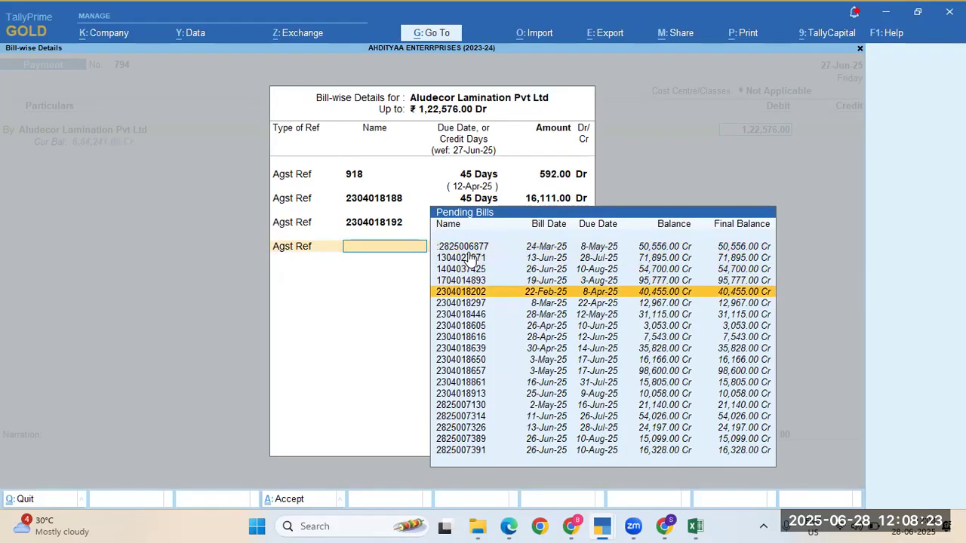
{"action": "key", "text": "Return"}
{"action": "key", "text": "Return"}
{"action": "key", "text": "Return"}
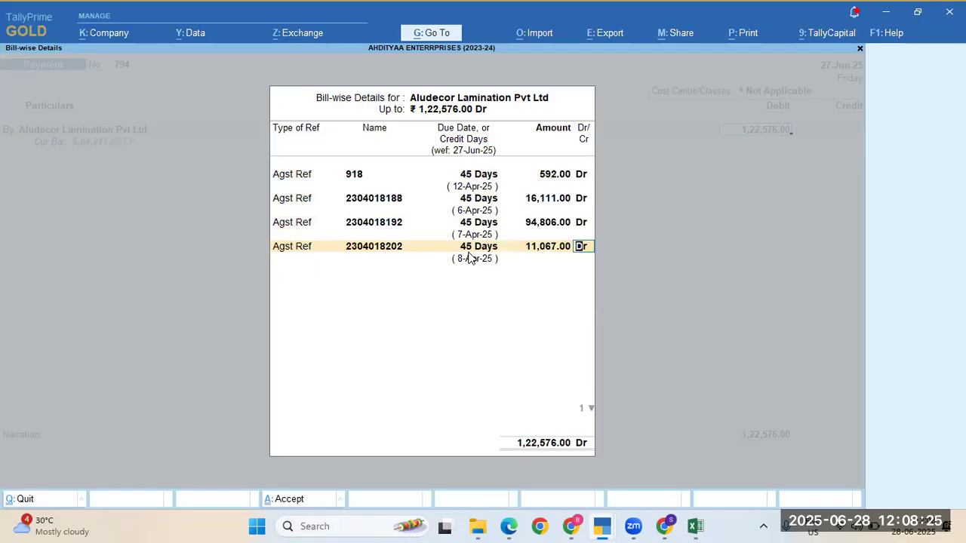
{"action": "key", "text": "Return"}
{"action": "key", "text": "Return"}
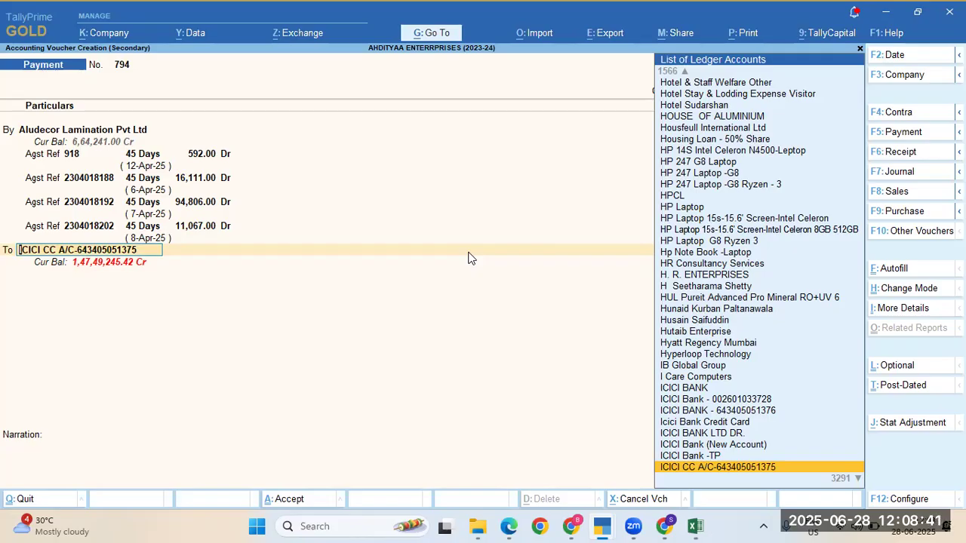
Step: Credit ICICI CC and accept the bank allocation for the 1,22,576.00 payment
{"action": "key", "text": "Return"}
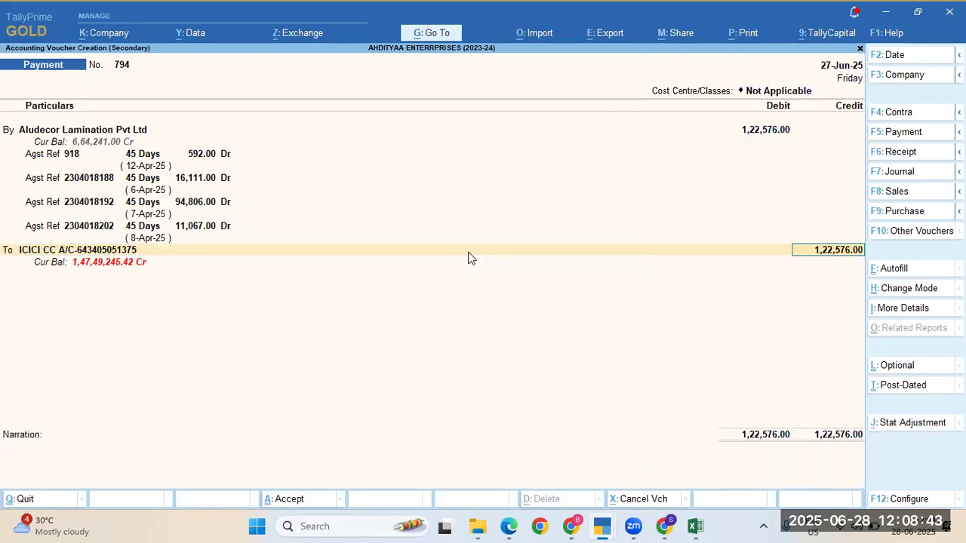
{"action": "key", "text": "Return"}
{"action": "key", "text": "Return"}
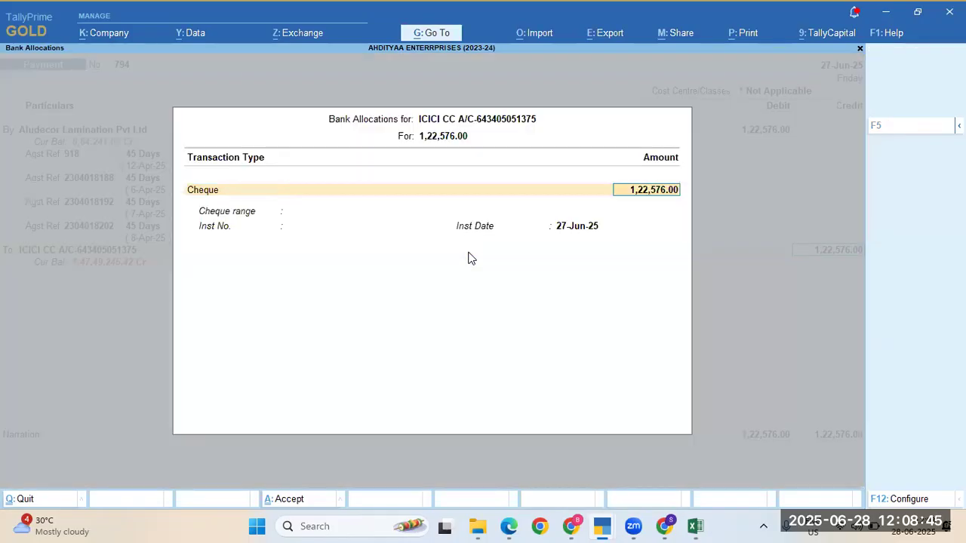
{"action": "key", "text": "Return"}
{"action": "key", "text": "Return"}
{"action": "key", "text": "Return"}
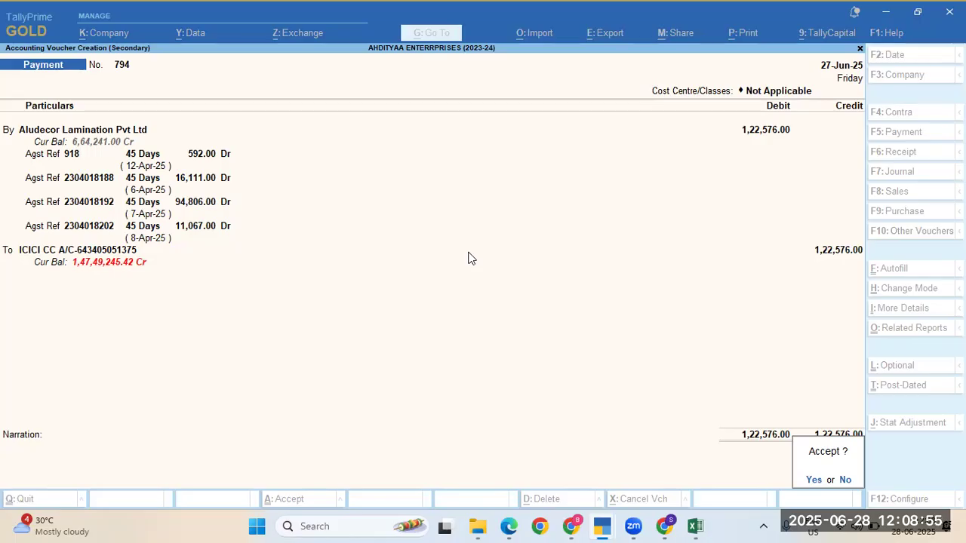
Step: Save payment 794, open the ICICI CC ledger vouchers, and start bank reconciliation
{"action": "key", "text": "y"}
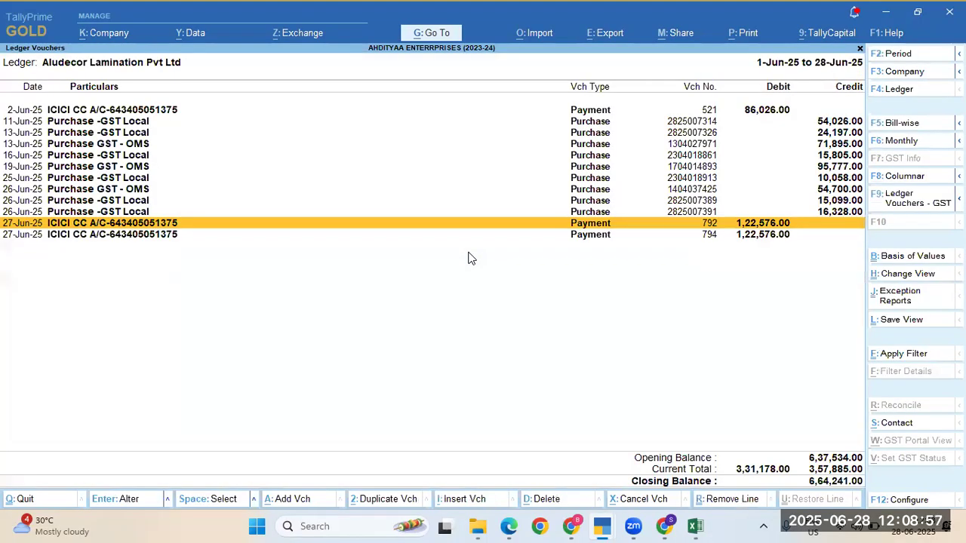
{"action": "key", "text": "Escape"}
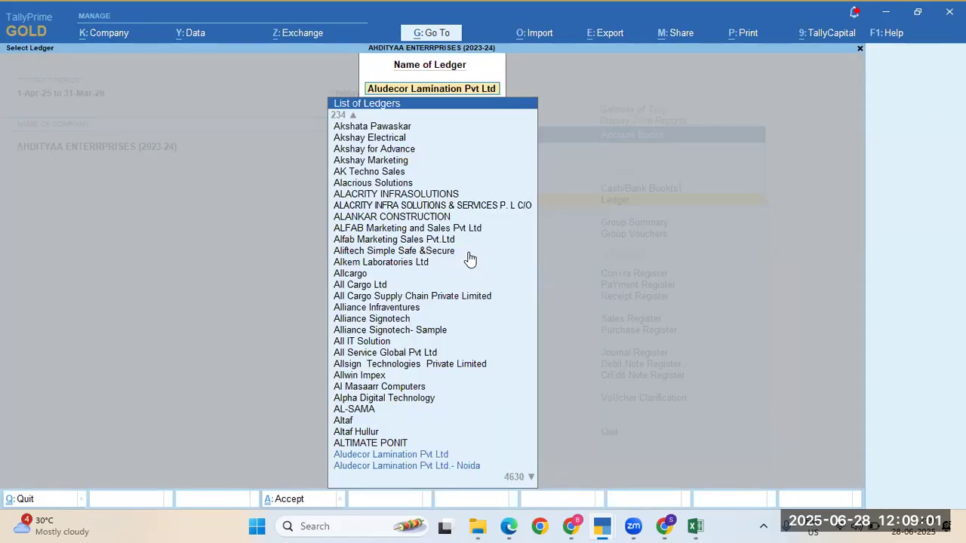
{"action": "type", "text": "Bal"}
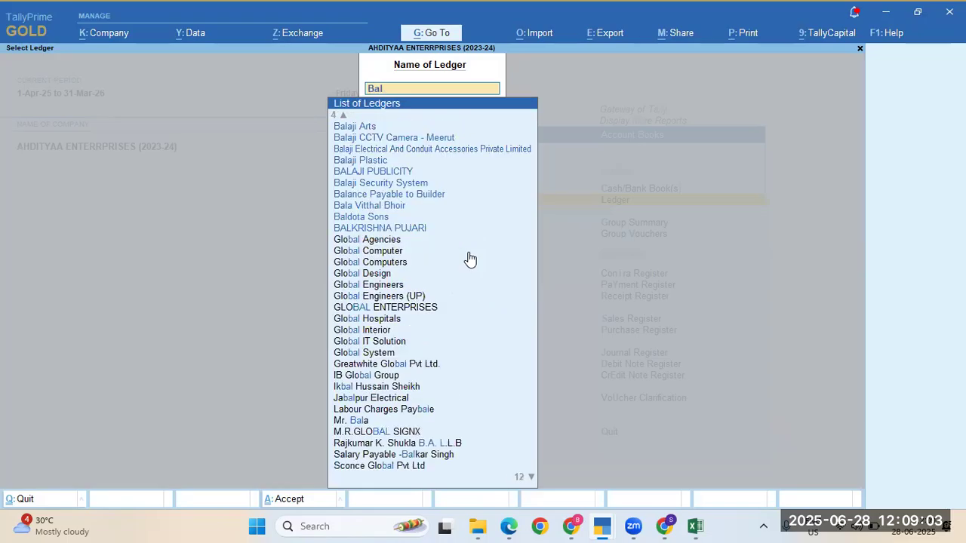
{"action": "key", "text": "BackSpace"}
{"action": "key", "text": "BackSpace"}
{"action": "key", "text": "BackSpace"}
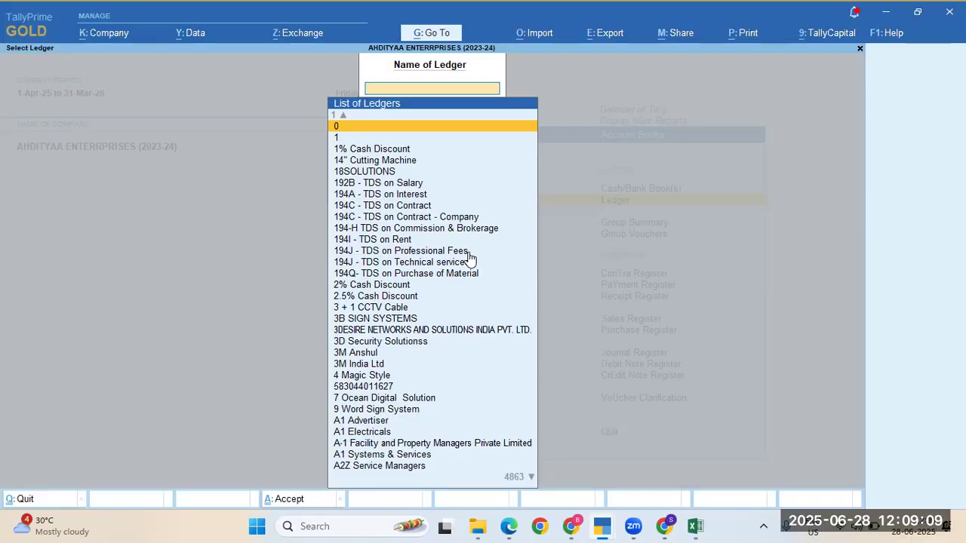
{"action": "type", "text": "1"}
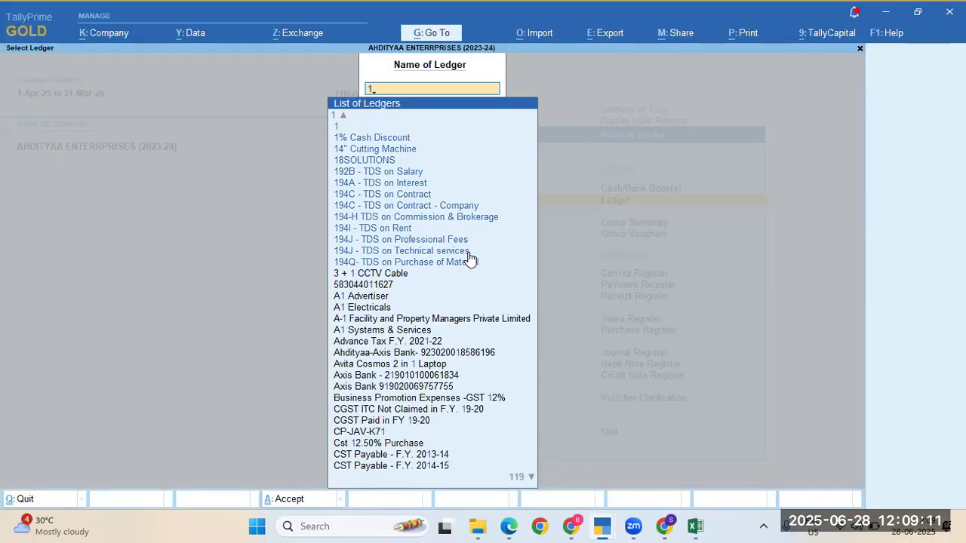
{"action": "type", "text": "375"}
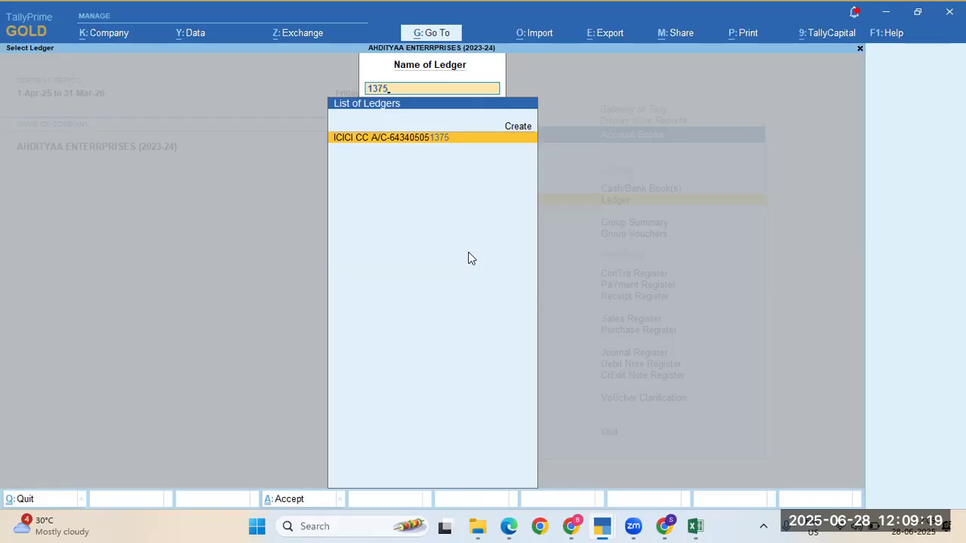
{"action": "key", "text": "Return"}
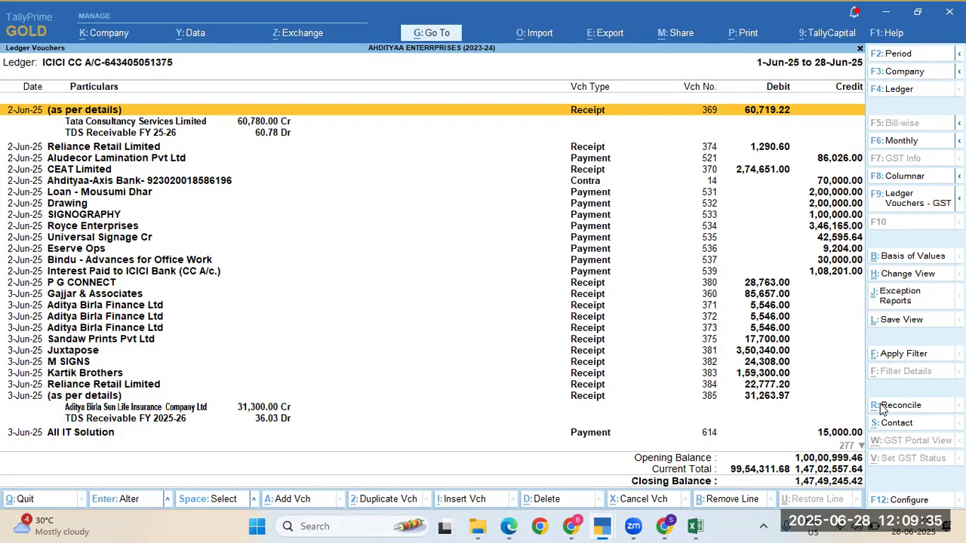
{"action": "left_click", "coordinate": [883, 409]}
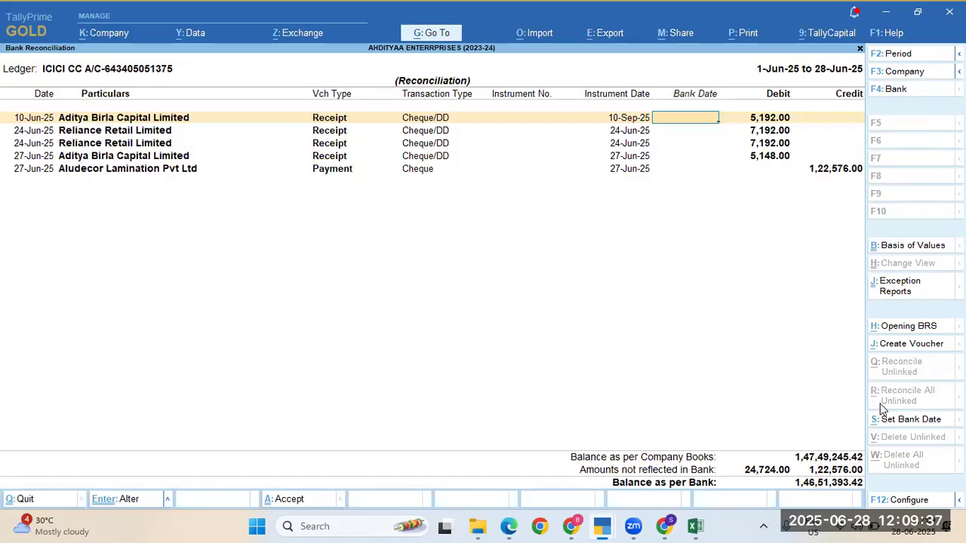
Step: Give the Aditya Birla Capital receipt and Aludecor payment bank date 27-Jun-25 and accept
{"action": "key", "text": "Down"}
{"action": "key", "text": "Down"}
{"action": "key", "text": "Down"}
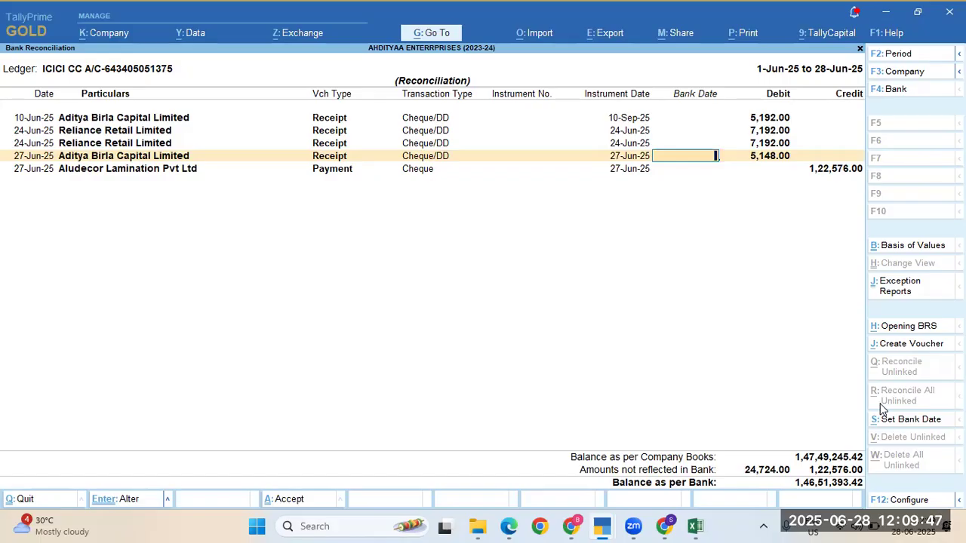
{"action": "type", "text": "27-"}
{"action": "key", "text": "BackSpace"}
{"action": "key", "text": "Up"}
{"action": "key", "text": "Down"}
{"action": "type", "text": "27"}
{"action": "key", "text": "BackSpace"}
{"action": "type", "text": "7"}
{"action": "key", "text": "Return"}
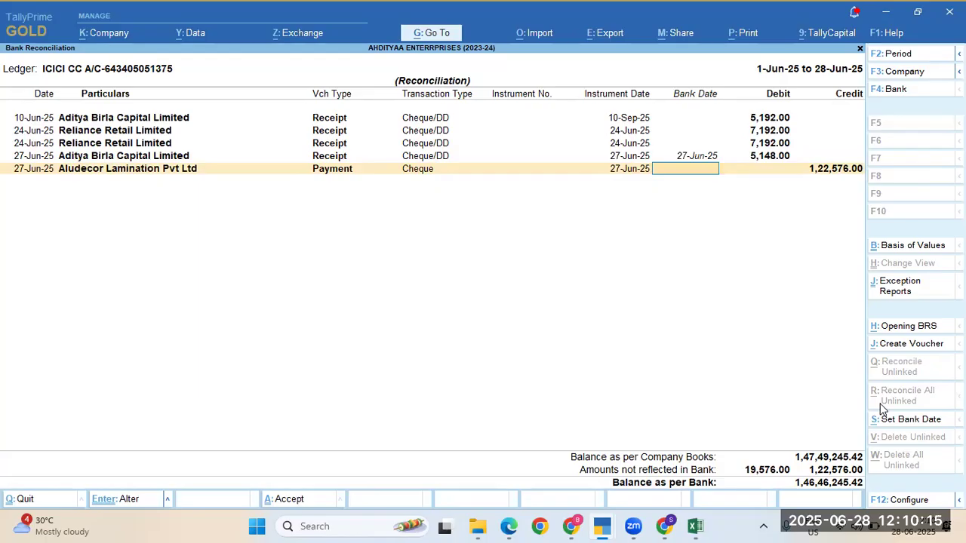
{"action": "type", "text": "27"}
{"action": "key", "text": "Return"}
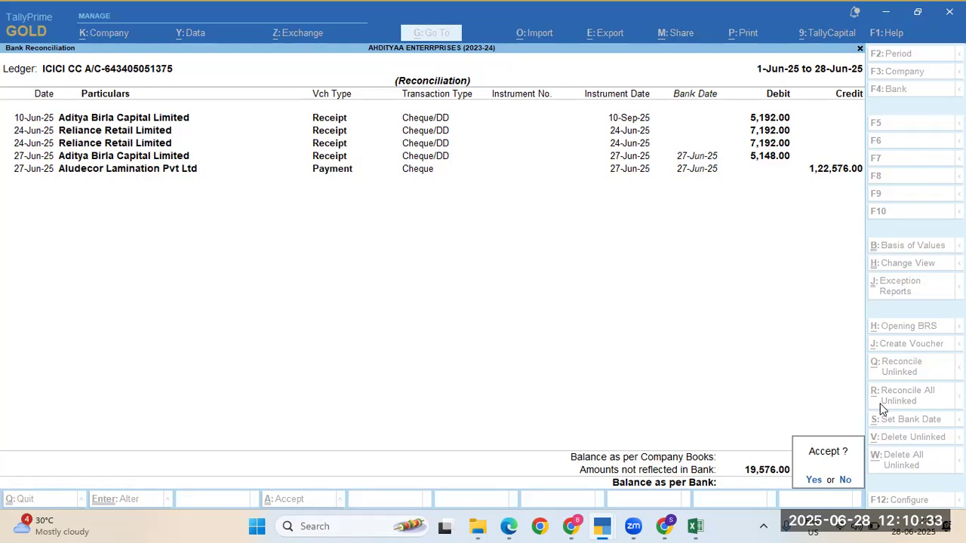
{"action": "key", "text": "Return"}
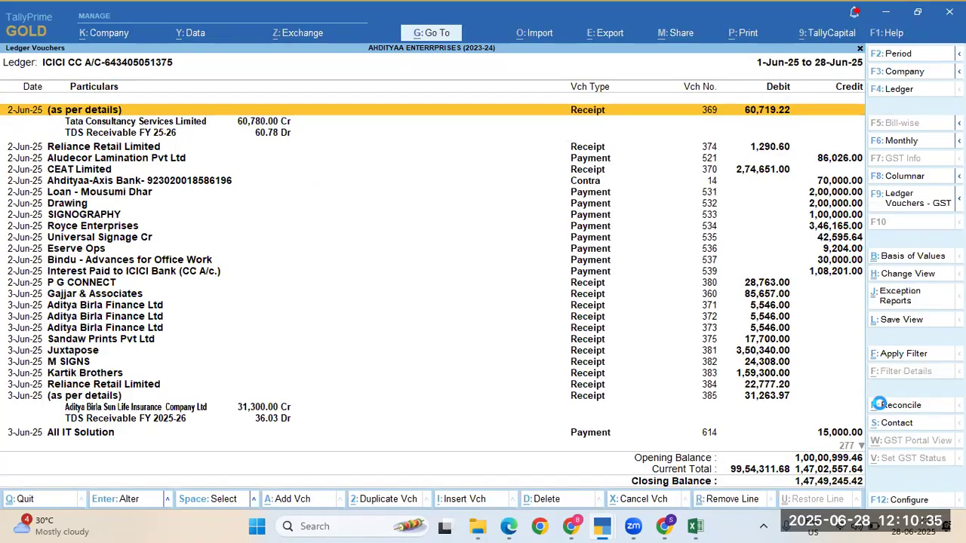
Step: Inspect receipt 369 unchanged, reopen reconciliation showing three remaining receipts, then switch to Excel
{"action": "key", "text": "Return"}
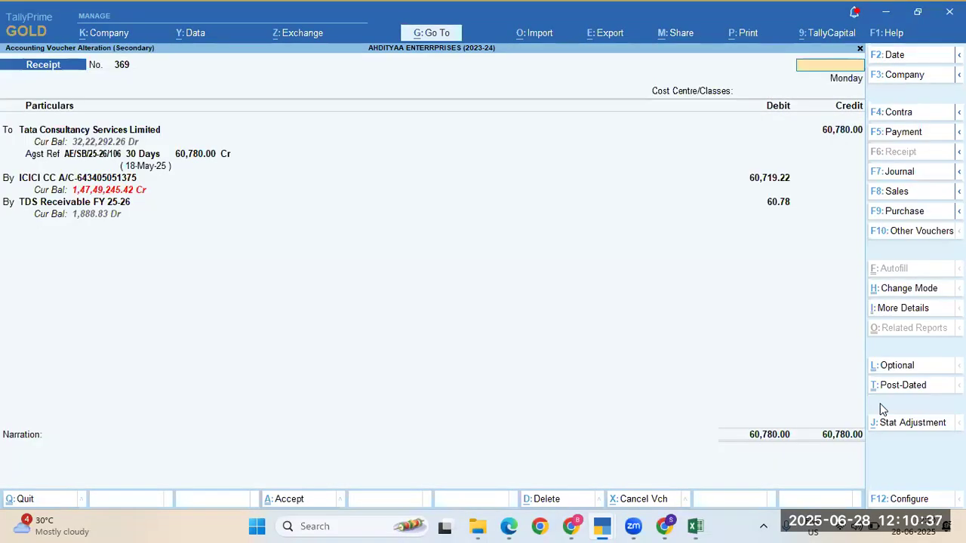
{"action": "key", "text": "Escape"}
{"action": "key", "text": "Return"}
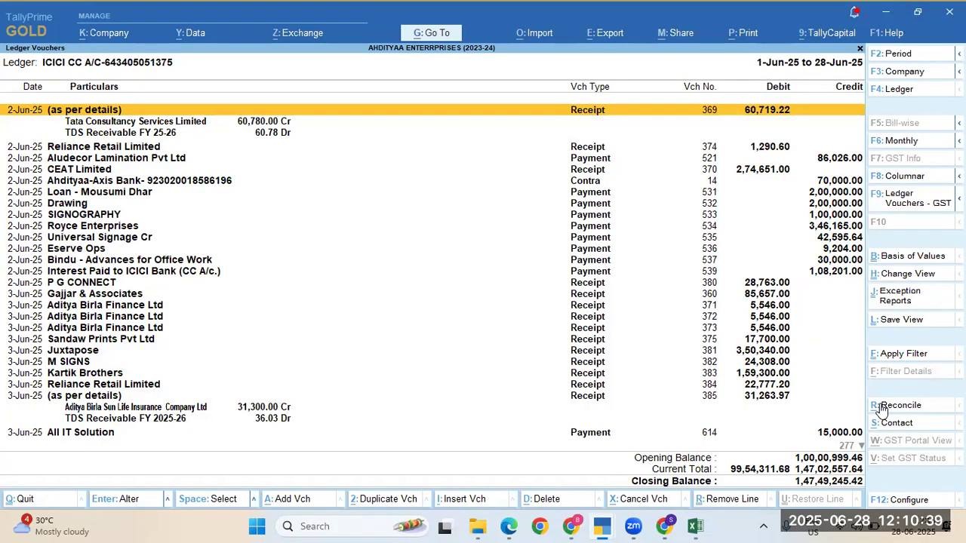
{"action": "left_click", "coordinate": [885, 405]}
{"action": "left_click", "coordinate": [884, 405]}
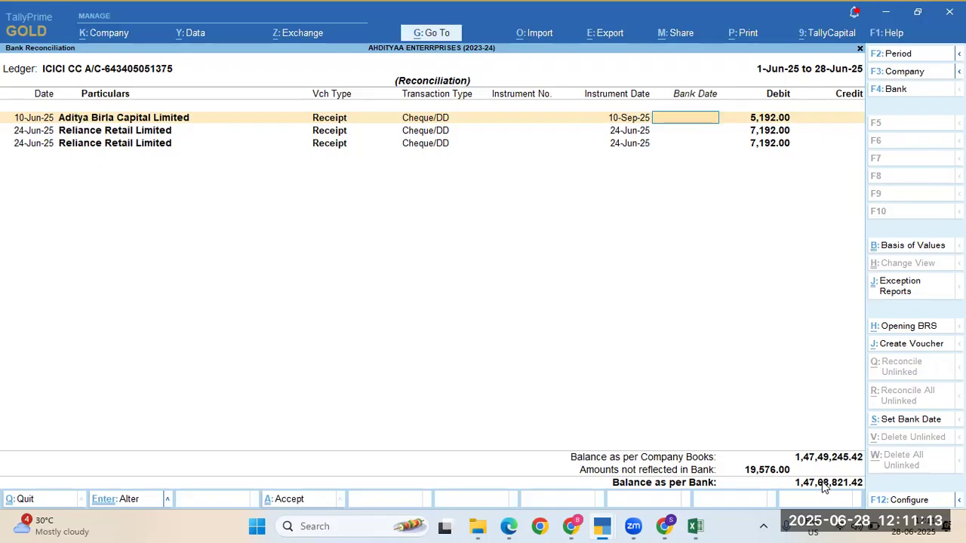
{"action": "key", "text": "alt+Tab"}
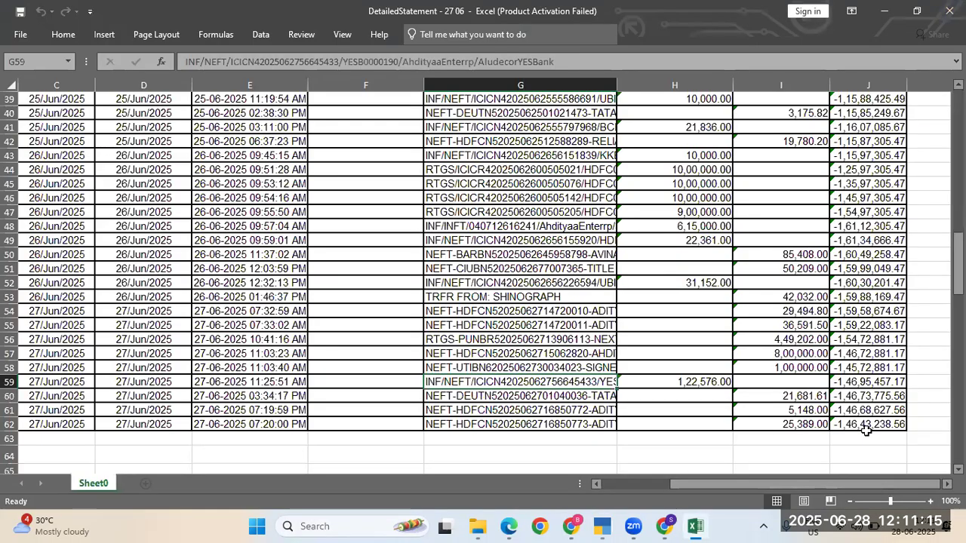
Step: Read the statement's closing balance -1,46,43,238.56 in J62, then return to TallyPrime's reconciliation
{"action": "left_click", "coordinate": [865, 427]}
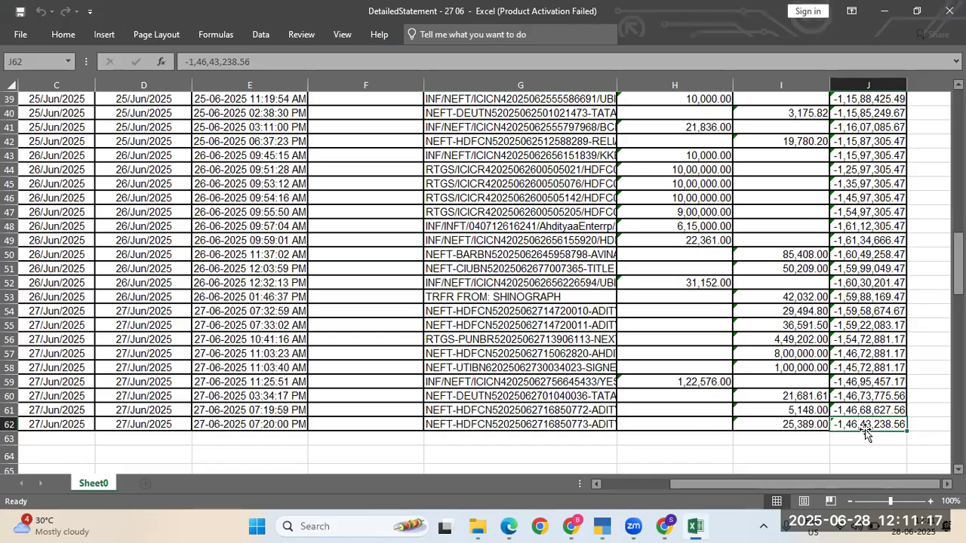
{"action": "key", "text": "alt+Tab"}
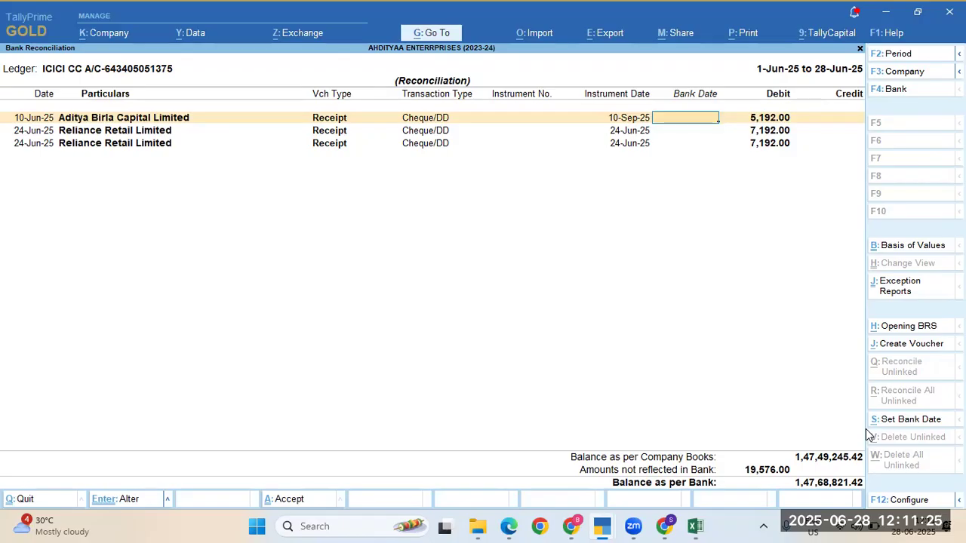
Step: Quit the ICICI CC bank reconciliation and ledger report back to the Gateway of Tally
{"action": "key", "text": "Escape"}
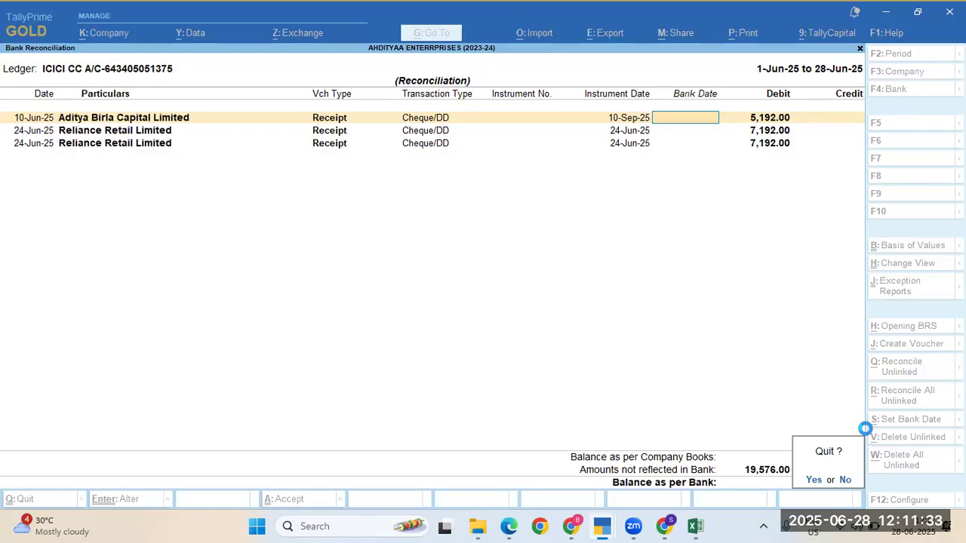
{"action": "key", "text": "y"}
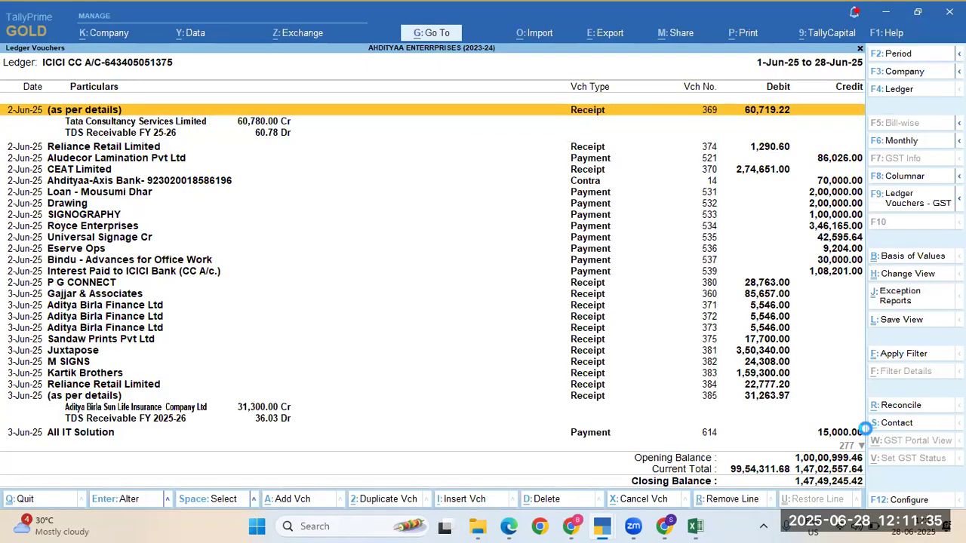
{"action": "key", "text": "Escape"}
{"action": "key", "text": "Escape"}
{"action": "key", "text": "Escape"}
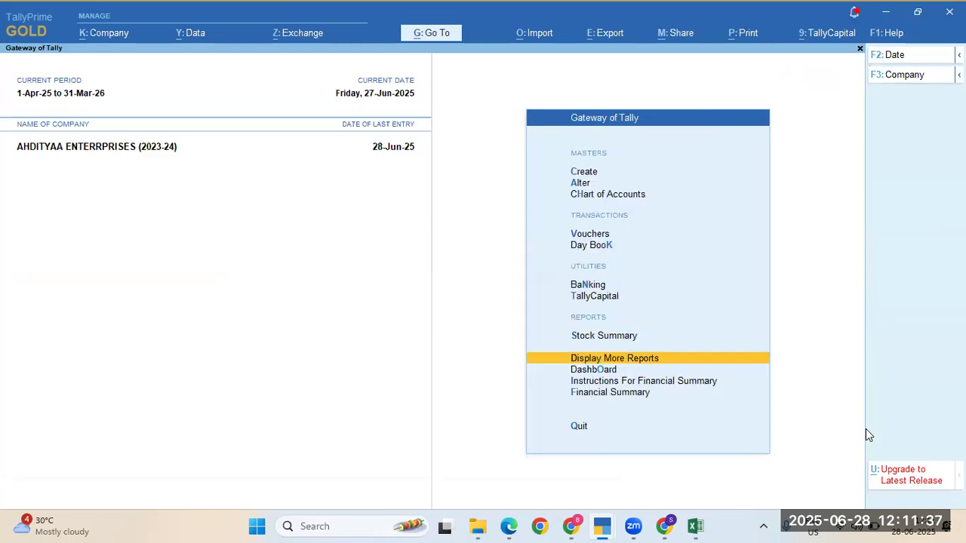
{"action": "key", "text": "Escape"}
{"action": "key", "text": "Escape"}
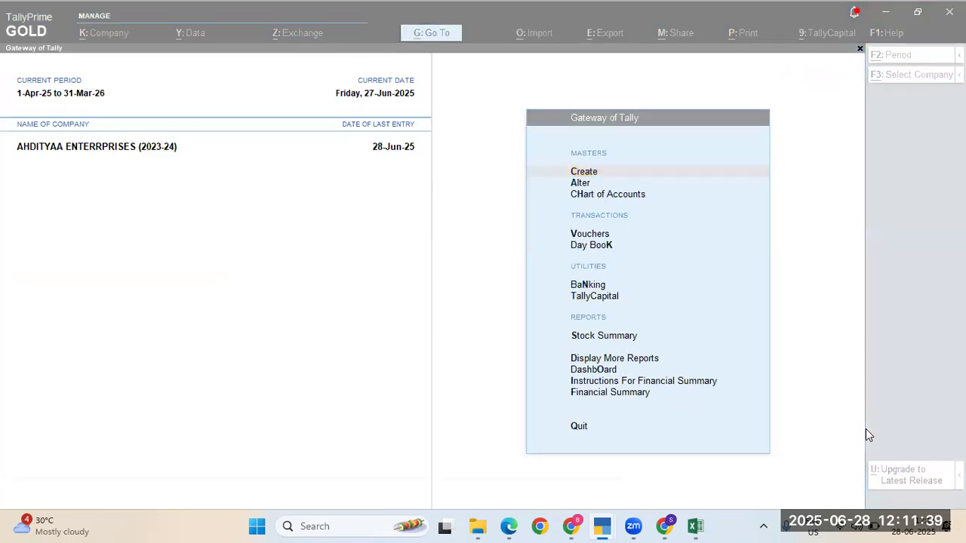
{"action": "key", "text": "alt+Tab"}
{"action": "key", "text": "alt+Tab"}
{"action": "key", "text": "alt+Tab"}
{"action": "key", "text": "alt+Tab"}
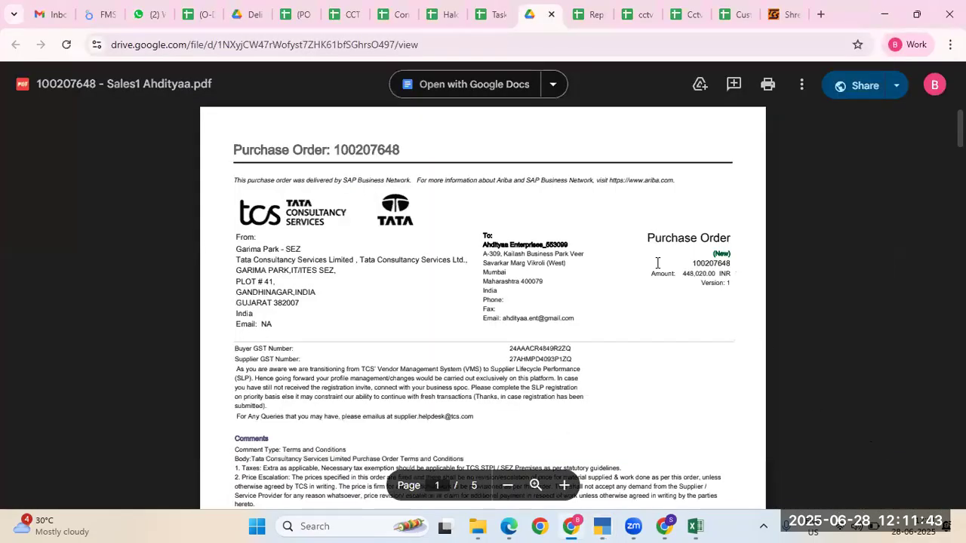
Step: In Gmail, open the Ahdityaa Enterrprises Purchase Order email and preview its attached PDF
{"action": "left_click", "coordinate": [59, 15]}
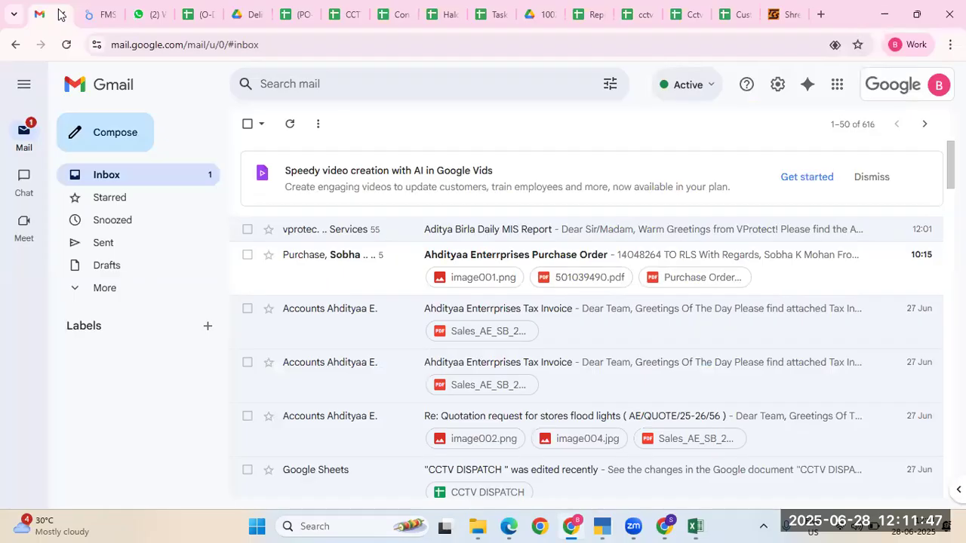
{"action": "left_click", "coordinate": [398, 270]}
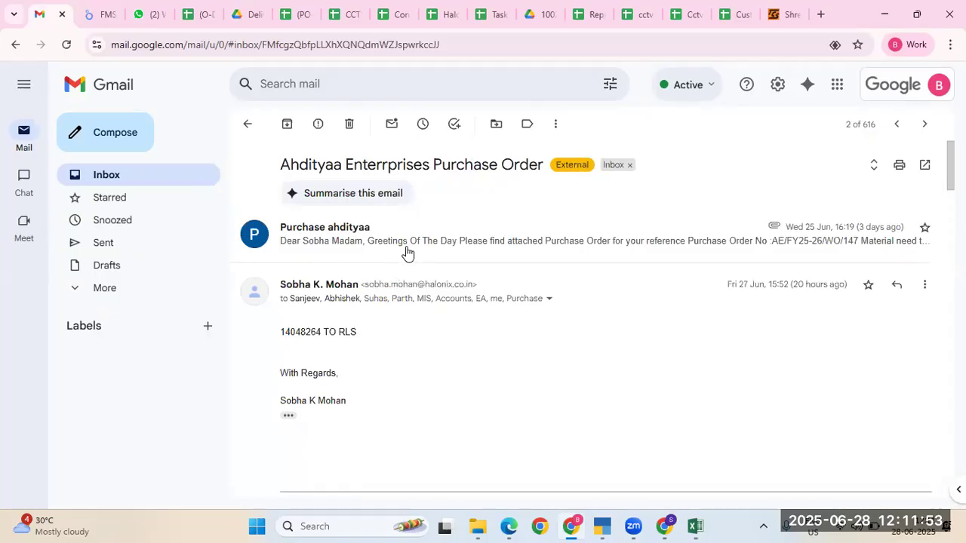
{"action": "left_click", "coordinate": [406, 252]}
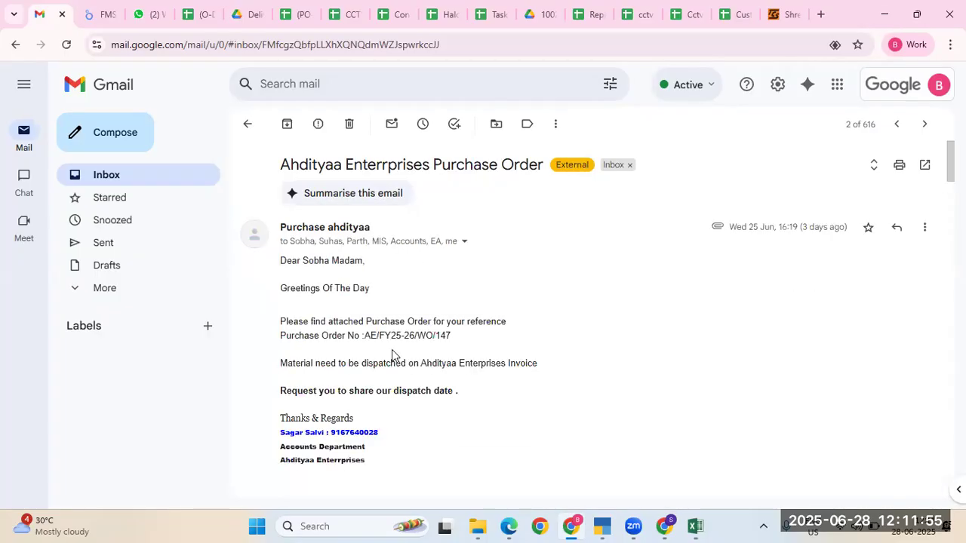
{"action": "scroll", "coordinate": [392, 349], "scroll_direction": "down", "scroll_amount": 5}
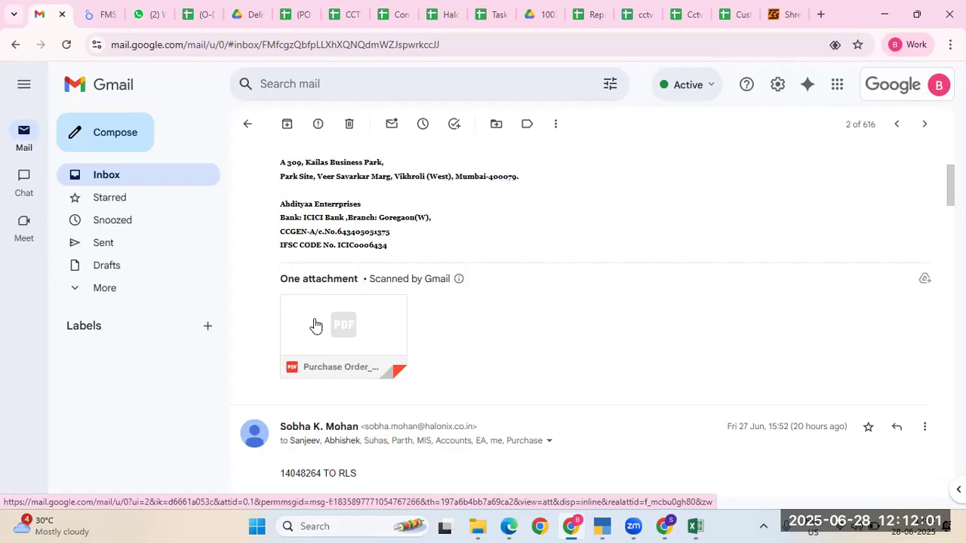
{"action": "mouse_move", "coordinate": [316, 325]}
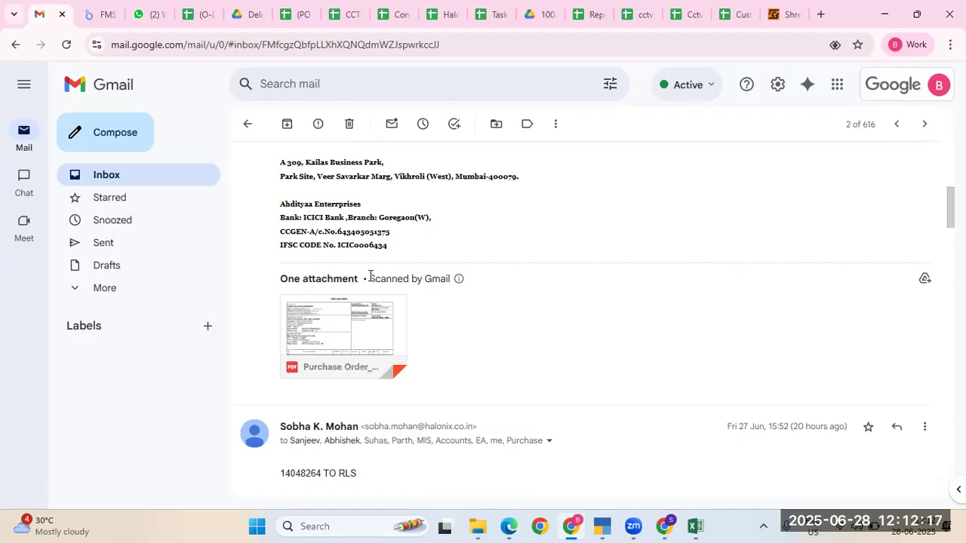
{"action": "left_click", "coordinate": [342, 328]}
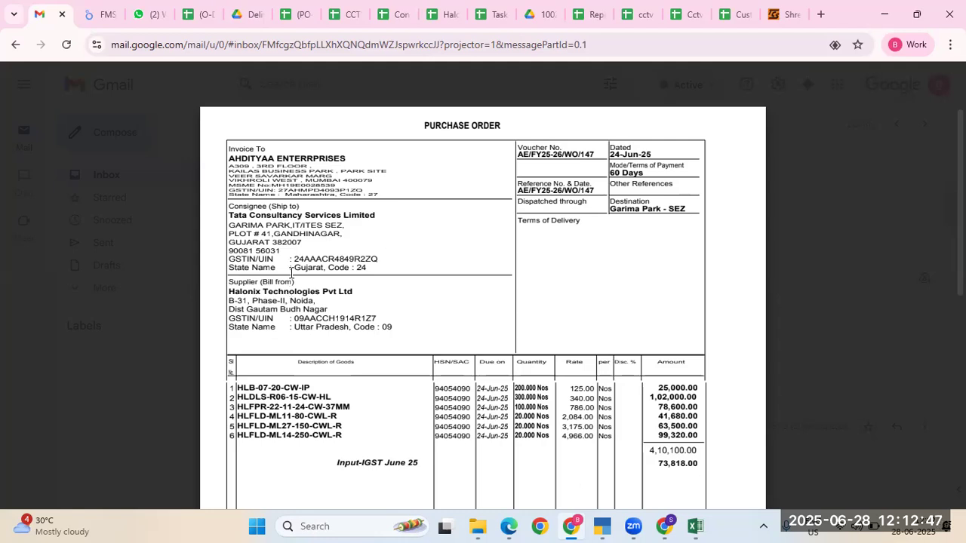
Step: Close the PO preview and scroll to the DESP ON DEALER INV reply with Depot Invoice 501039490
{"action": "left_click", "coordinate": [24, 91]}
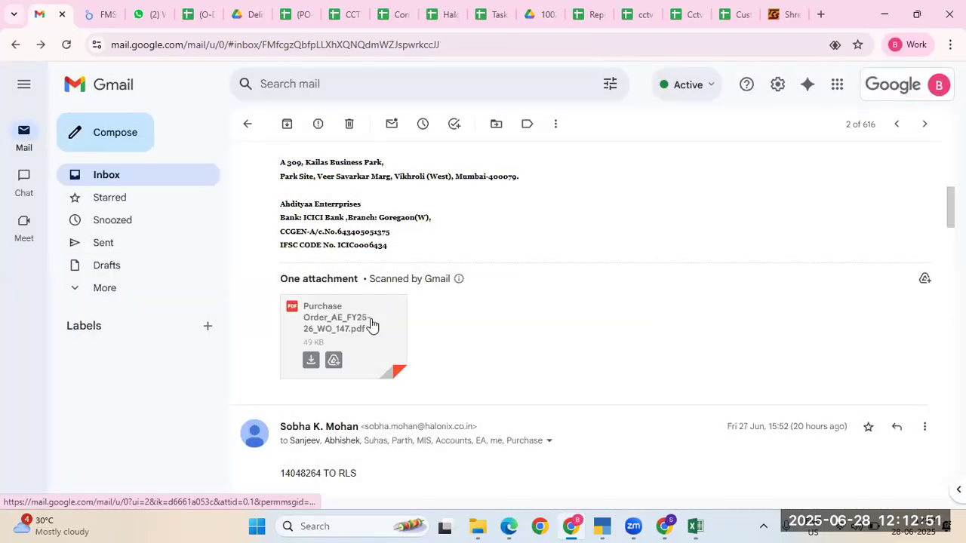
{"action": "left_click", "coordinate": [370, 325]}
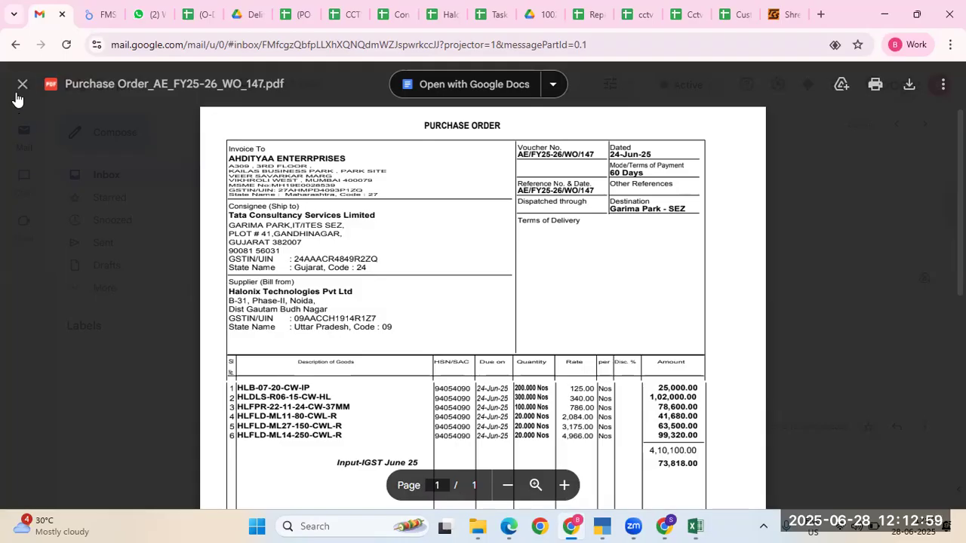
{"action": "left_click", "coordinate": [21, 89]}
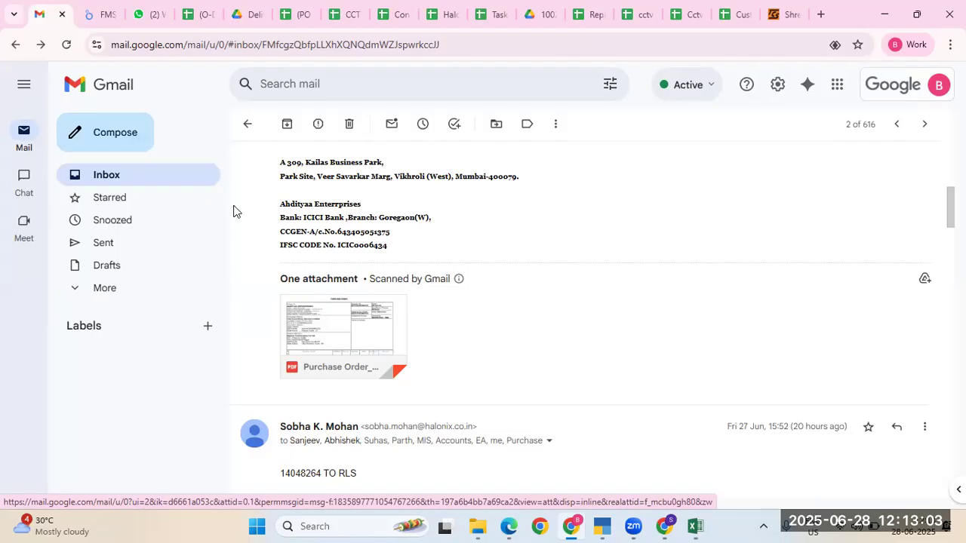
{"action": "left_click", "coordinate": [377, 323]}
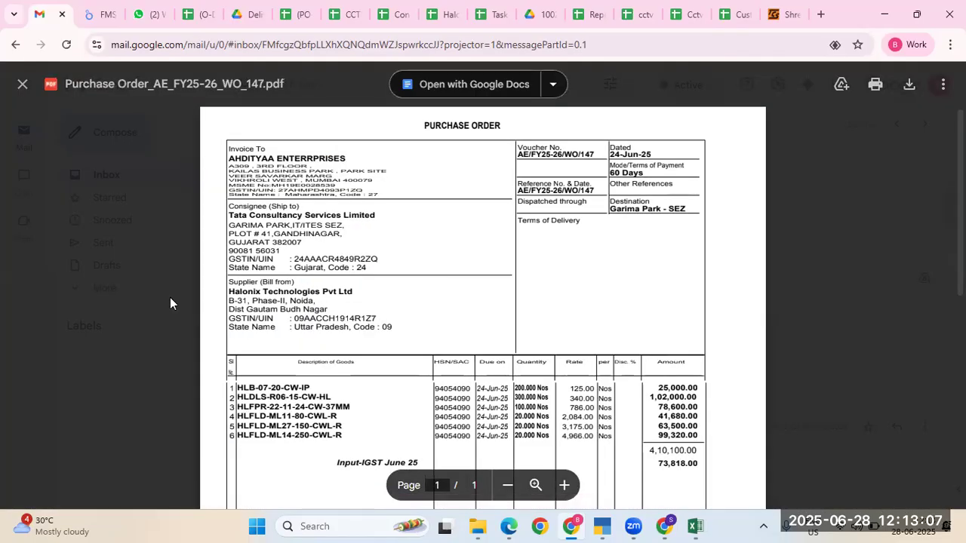
{"action": "left_click", "coordinate": [27, 96]}
{"action": "mouse_move", "coordinate": [459, 280]}
{"action": "scroll", "coordinate": [458, 295], "scroll_direction": "down", "scroll_amount": 10}
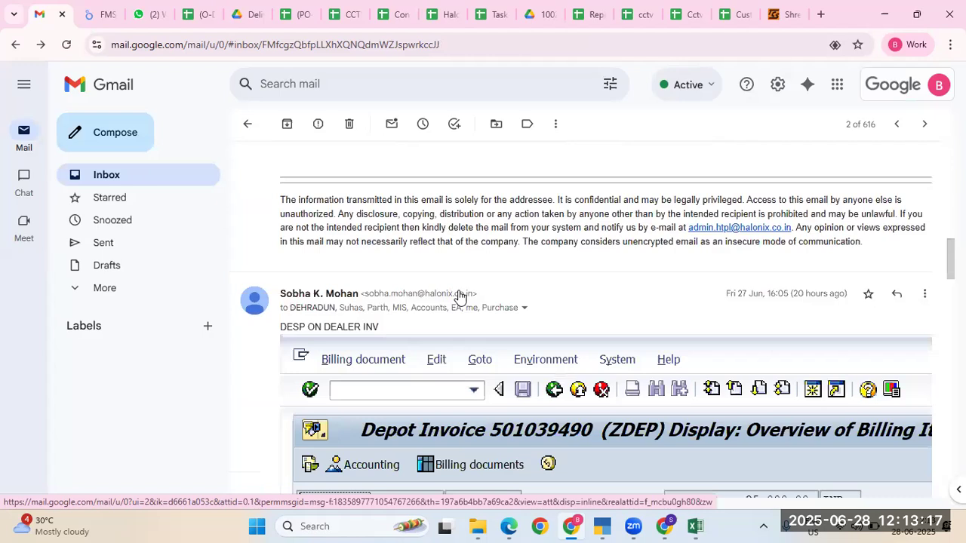
{"action": "scroll", "coordinate": [458, 296], "scroll_direction": "down", "scroll_amount": 2}
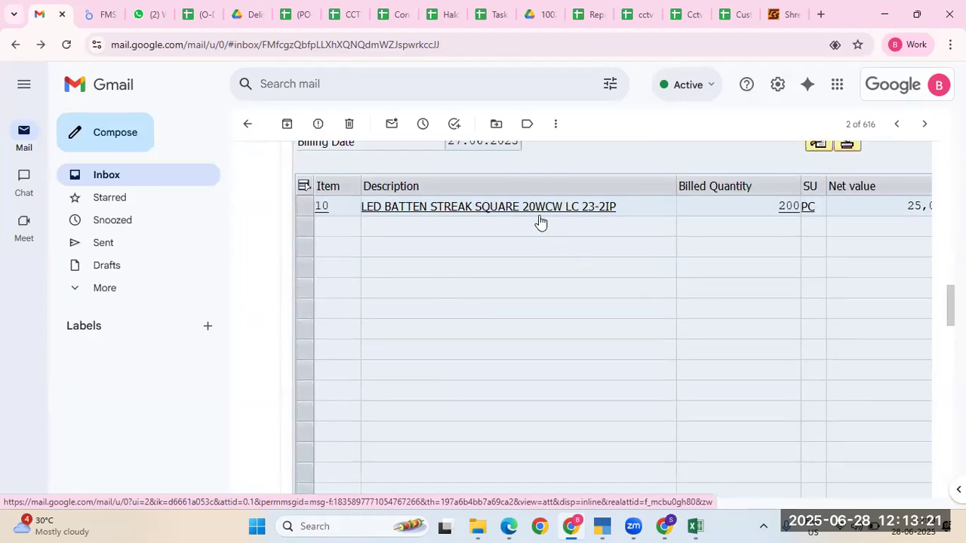
{"action": "scroll", "coordinate": [539, 220], "scroll_direction": "up", "scroll_amount": 10}
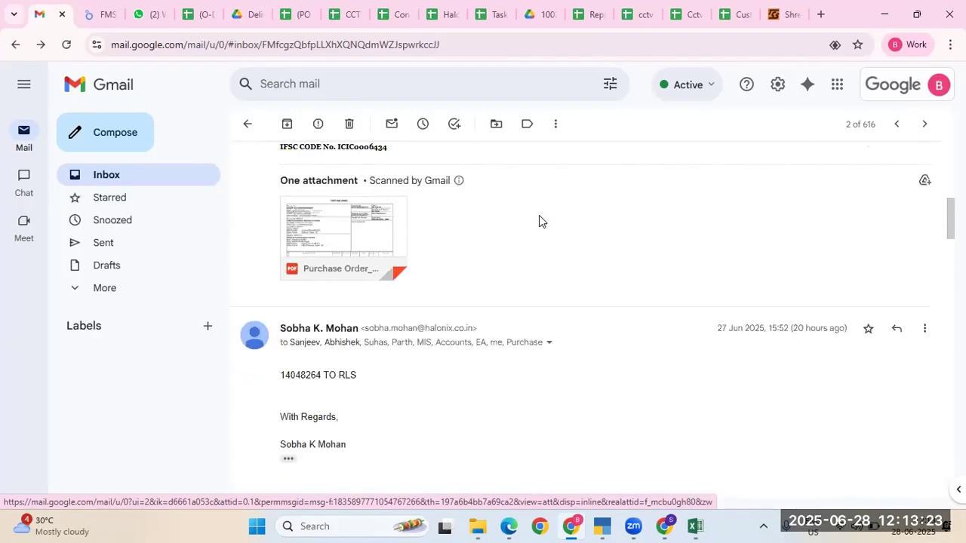
{"action": "left_click", "coordinate": [379, 233]}
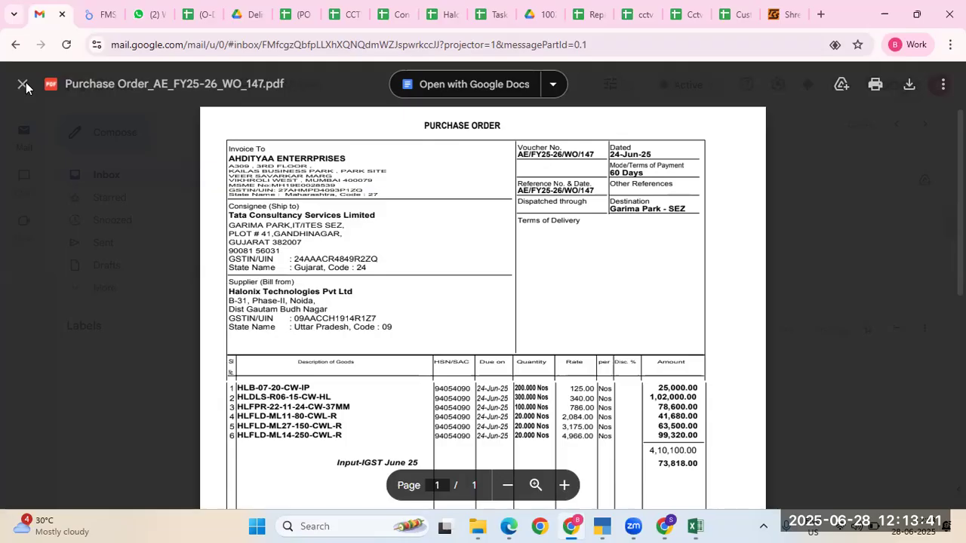
{"action": "left_click", "coordinate": [25, 87]}
{"action": "scroll", "coordinate": [448, 277], "scroll_direction": "down", "scroll_amount": 5}
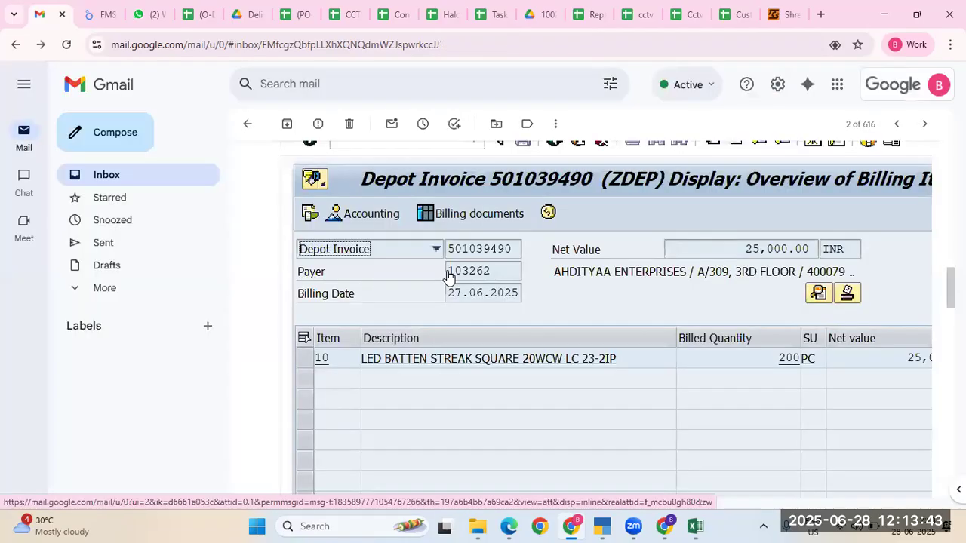
{"action": "scroll", "coordinate": [448, 277], "scroll_direction": "down", "scroll_amount": 1}
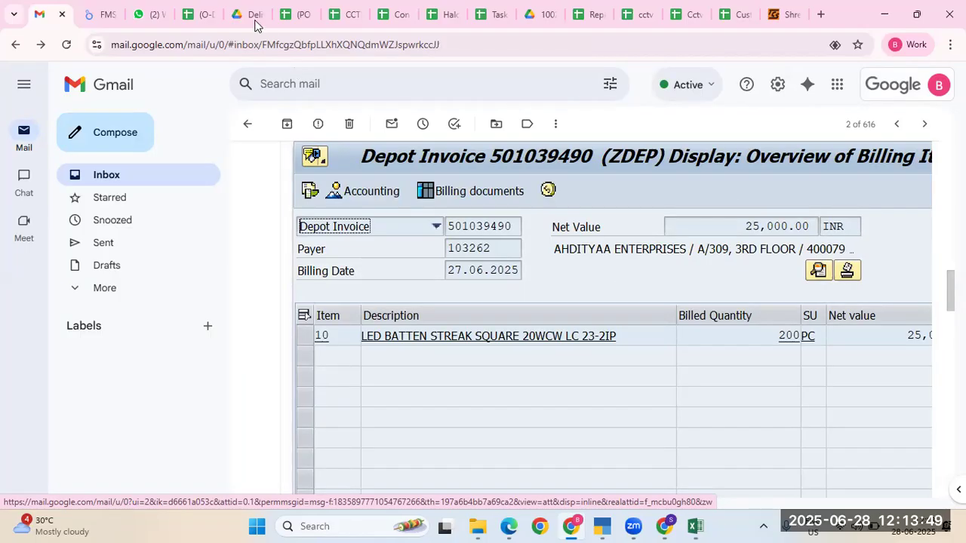
Step: Switch to the Drive tab showing 100207648 - Sales1 Ahdityaa.pdf
{"action": "left_click", "coordinate": [546, 16]}
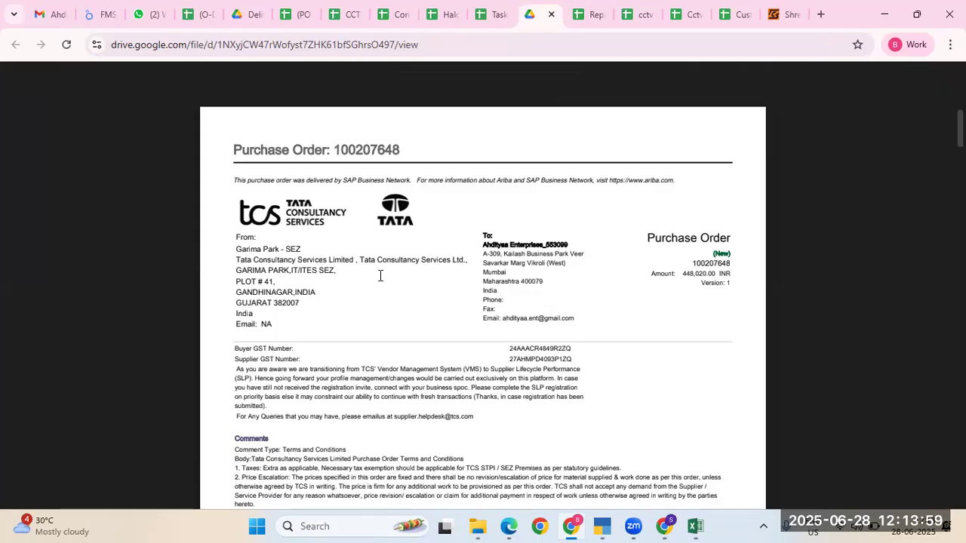
{"action": "mouse_move", "coordinate": [597, 526]}
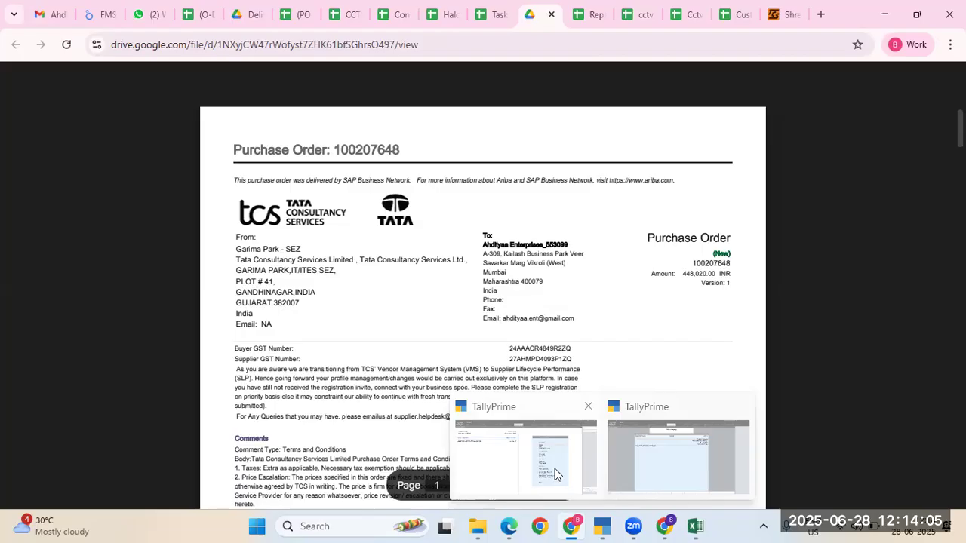
Step: List June's sales vouchers from the Sales statistics register, jumping to the last one, AE/SB/25-26/691
{"action": "left_click", "coordinate": [556, 473]}
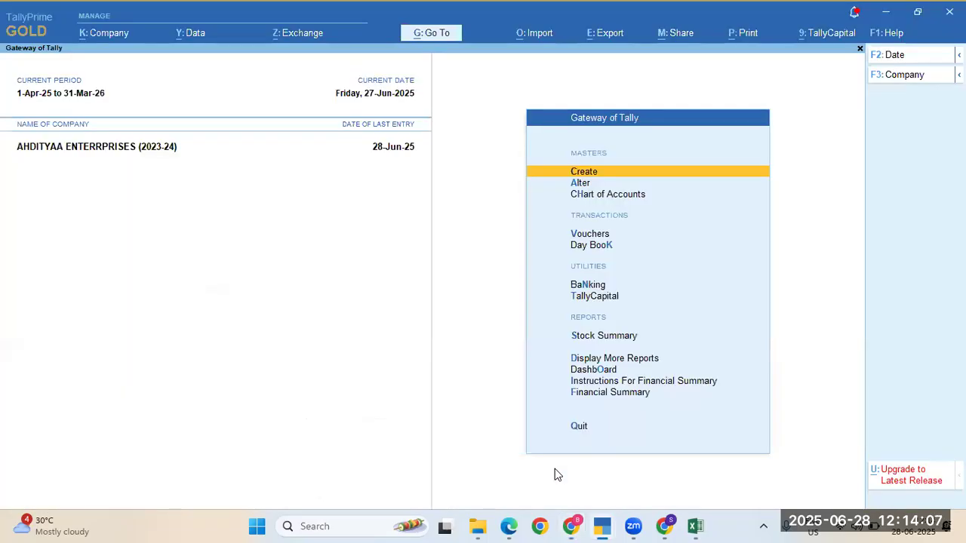
{"action": "key", "text": "d"}
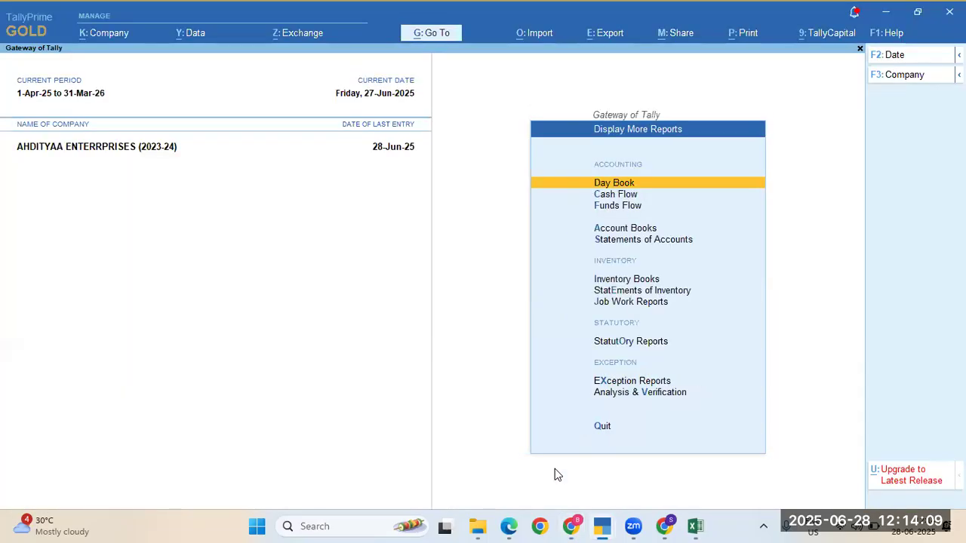
{"action": "key", "text": "s"}
{"action": "key", "text": "s"}
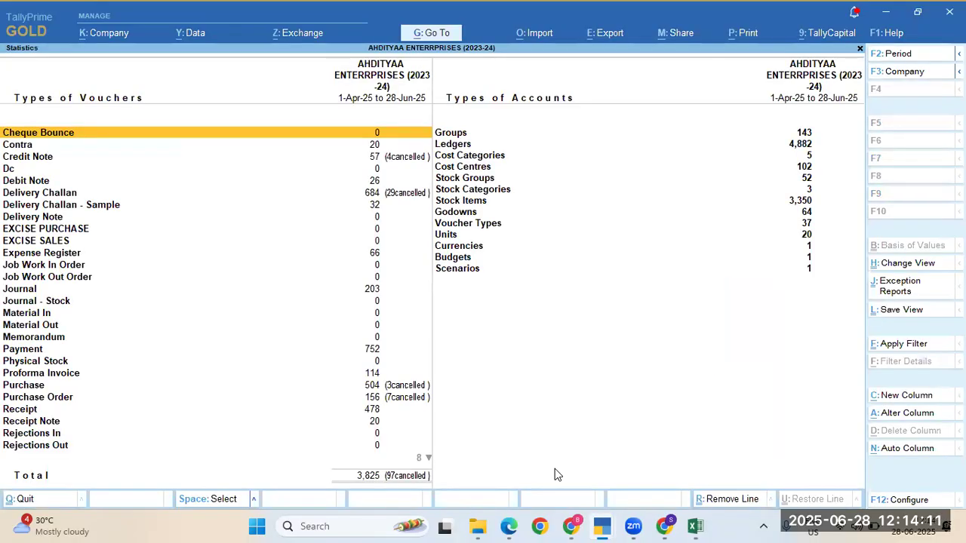
{"action": "key", "text": "Page_Down"}
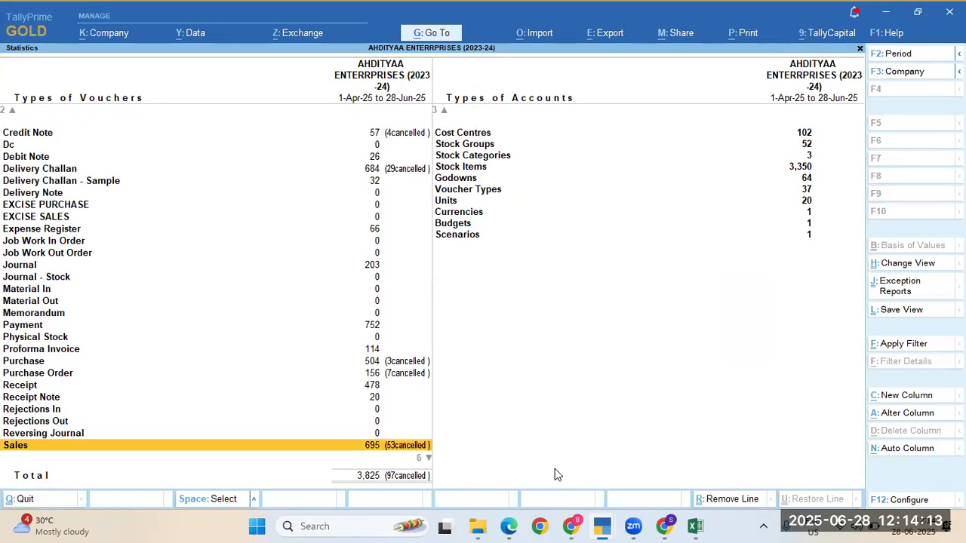
{"action": "key", "text": "Return"}
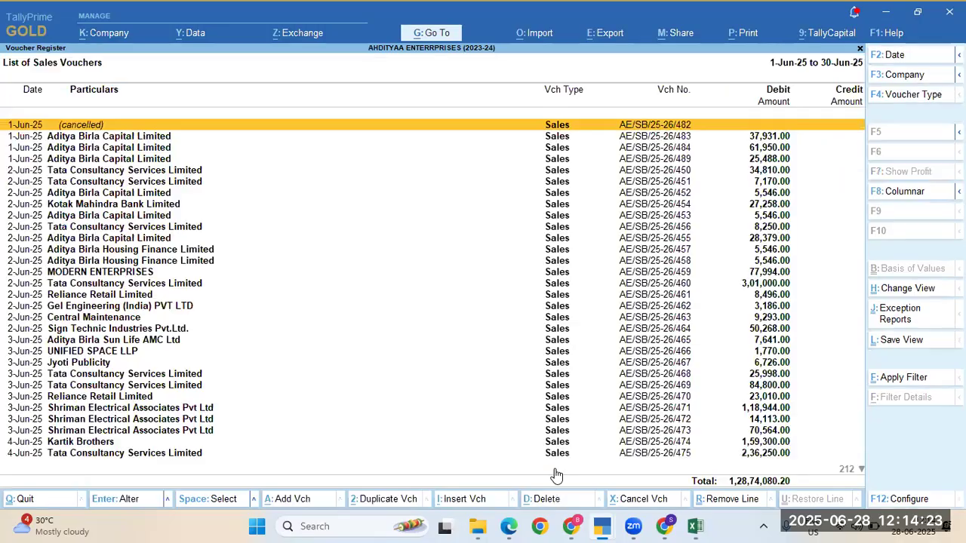
{"action": "key", "text": "End"}
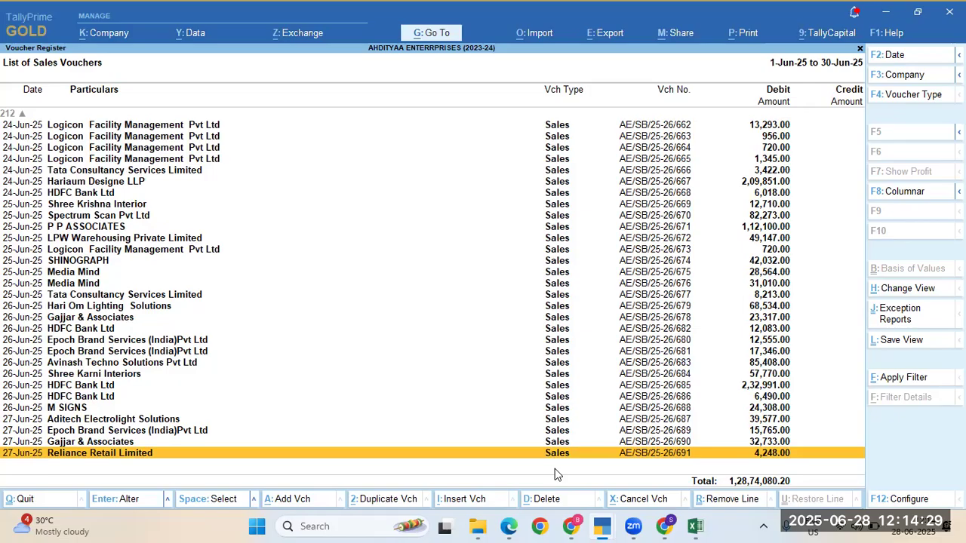
{"action": "key", "text": "alt"}
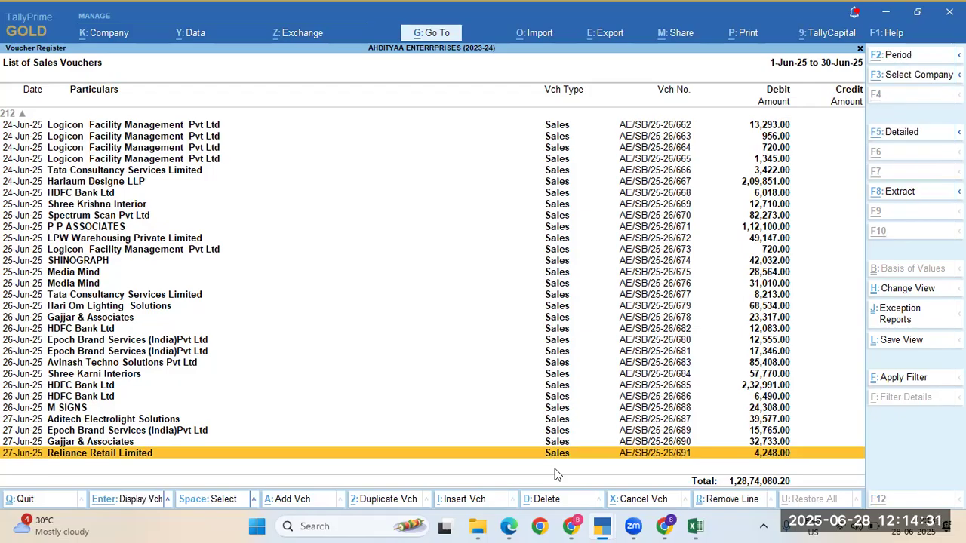
Step: Start a new sales voucher dated 28-6-2025 with number AE/SB/25-26/692
{"action": "key", "text": "alt+a"}
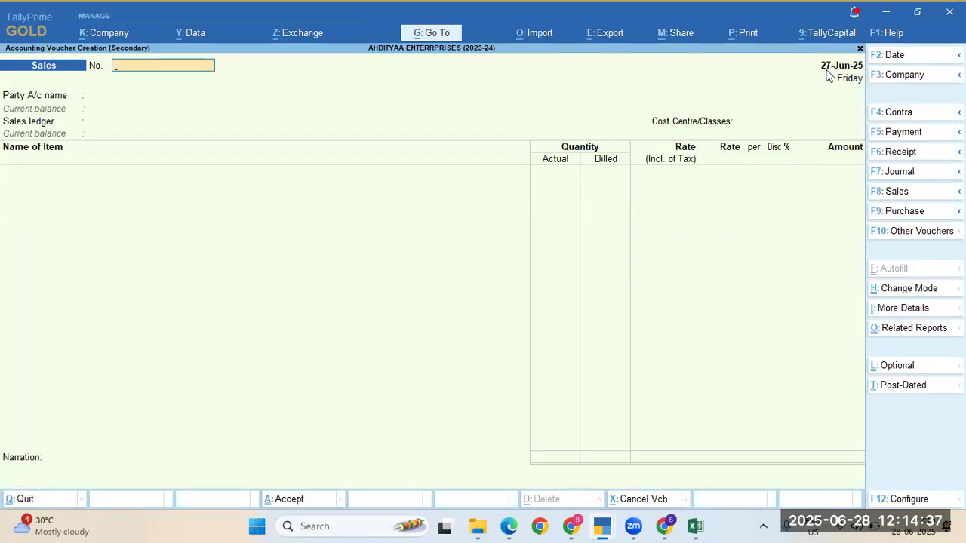
{"action": "left_click", "coordinate": [826, 71]}
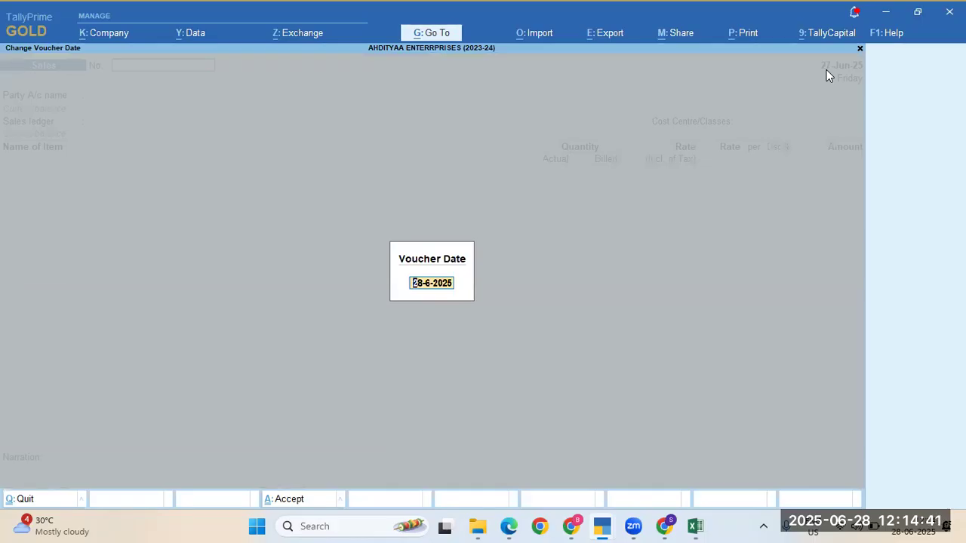
{"action": "key", "text": "Return"}
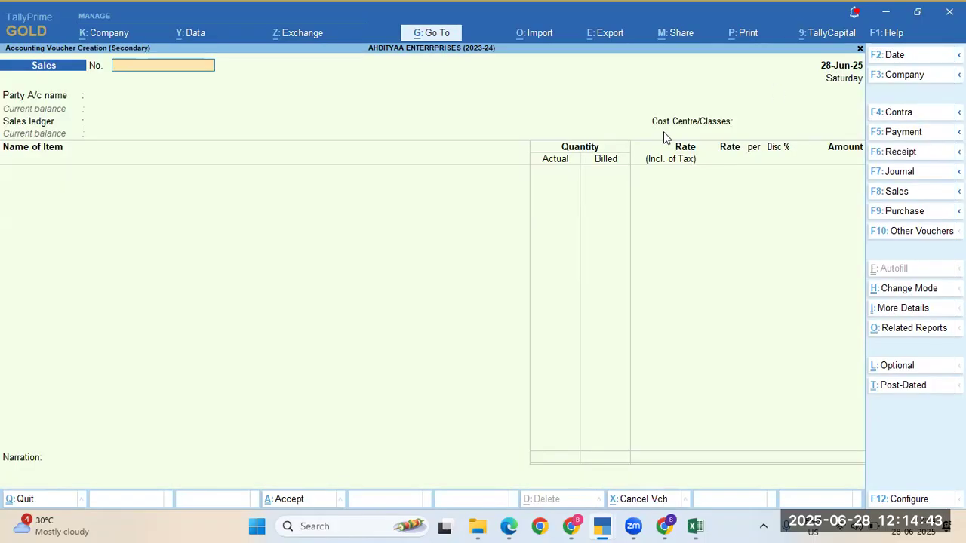
{"action": "type", "text": "AE/SB/25-26/691"}
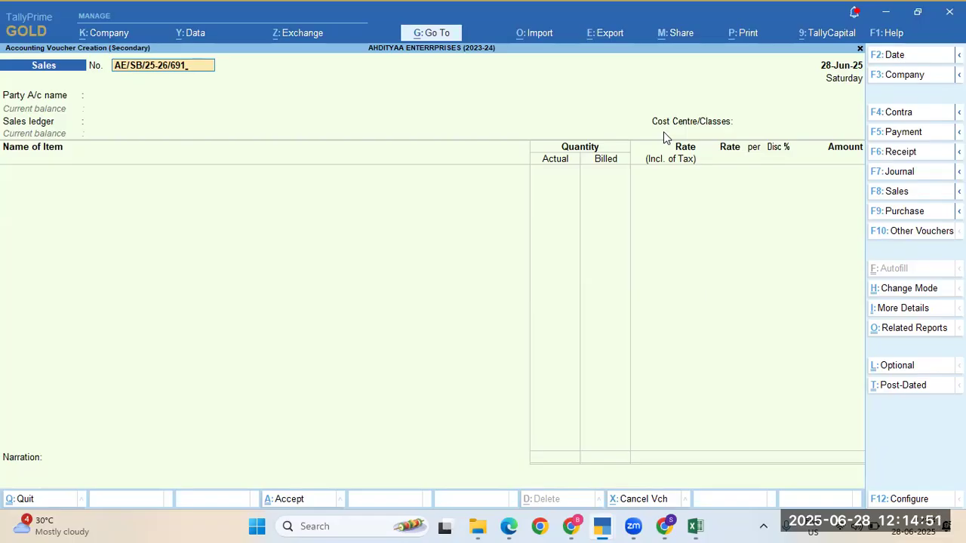
{"action": "key", "text": "BackSpace"}
{"action": "type", "text": "2"}
{"action": "key", "text": "Return"}
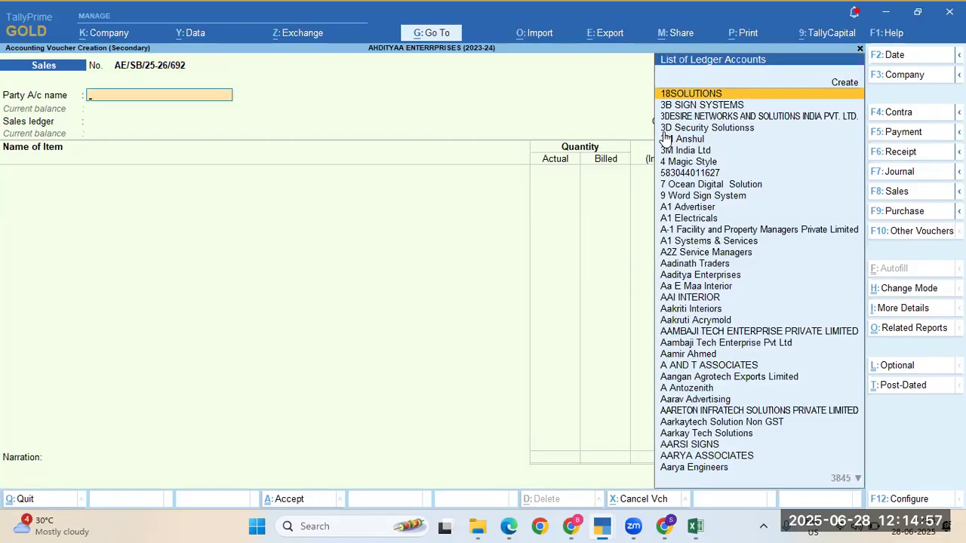
{"action": "key", "text": "alt+Tab"}
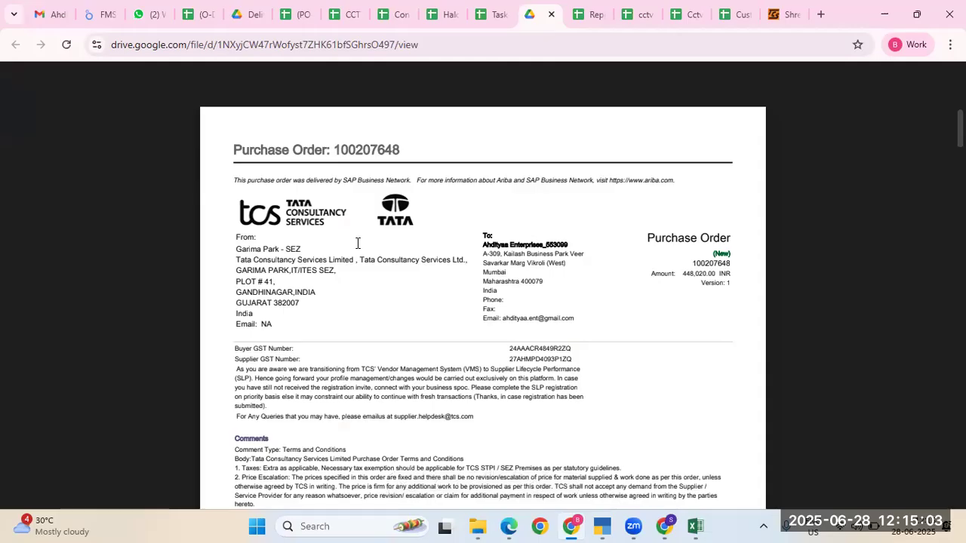
Step: Set Tata Consultancy Services Limited as the party and keep the delivery note Not Applicable
{"action": "key", "text": "alt+Tab"}
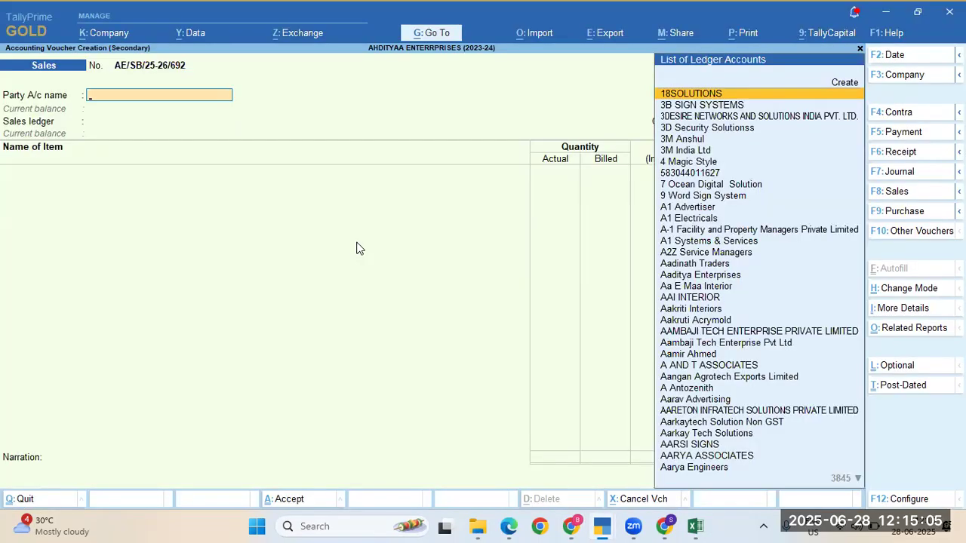
{"action": "type", "text": "Ta"}
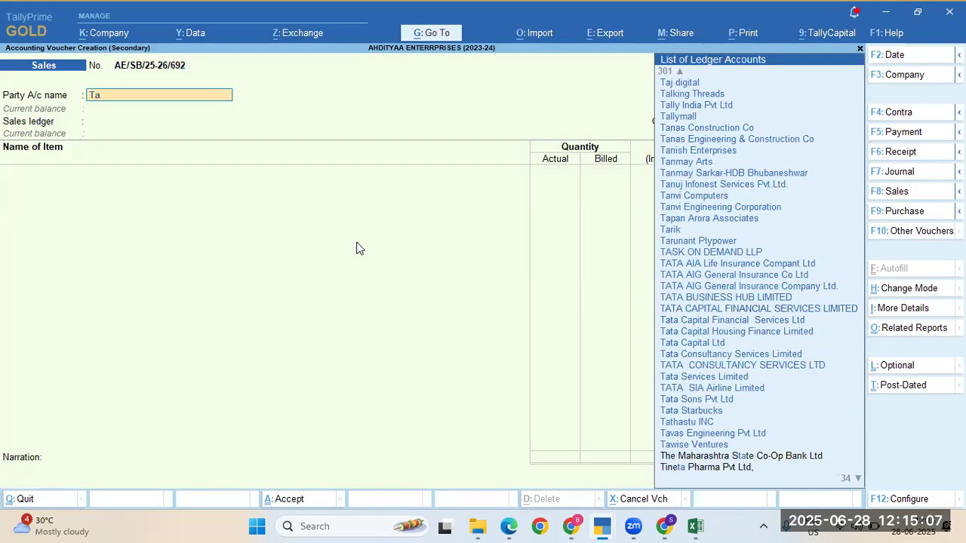
{"action": "type", "text": "taco"}
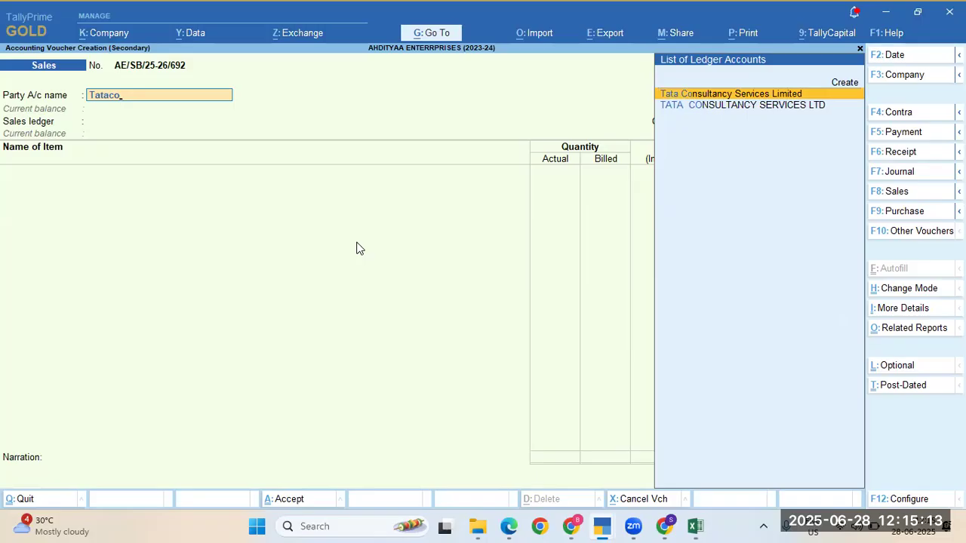
{"action": "key", "text": "Return"}
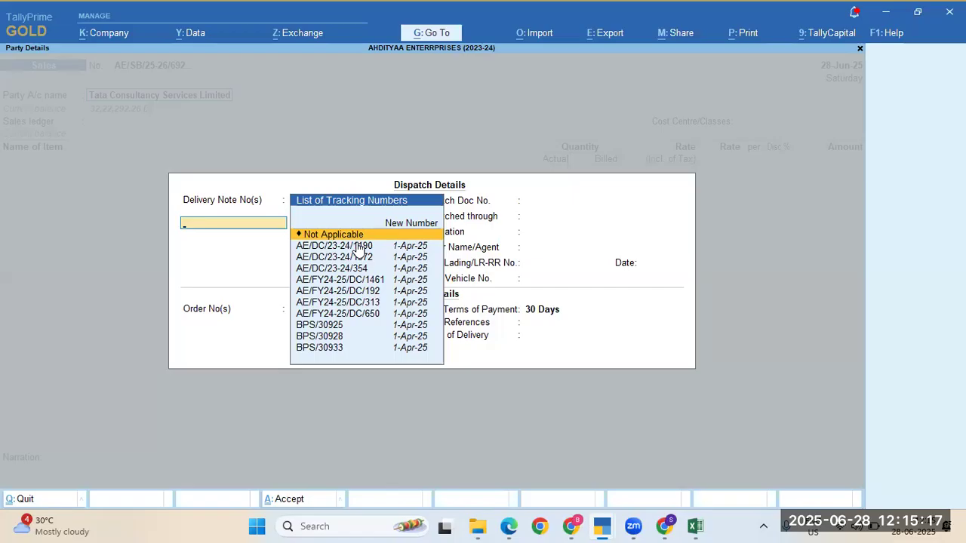
{"action": "key", "text": "Return"}
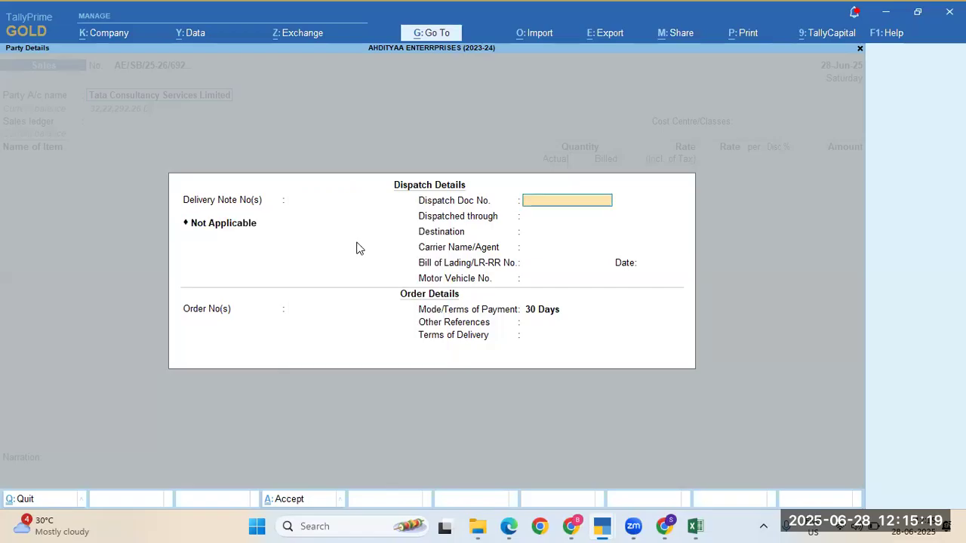
{"action": "key", "text": "Return"}
{"action": "key", "text": "Return"}
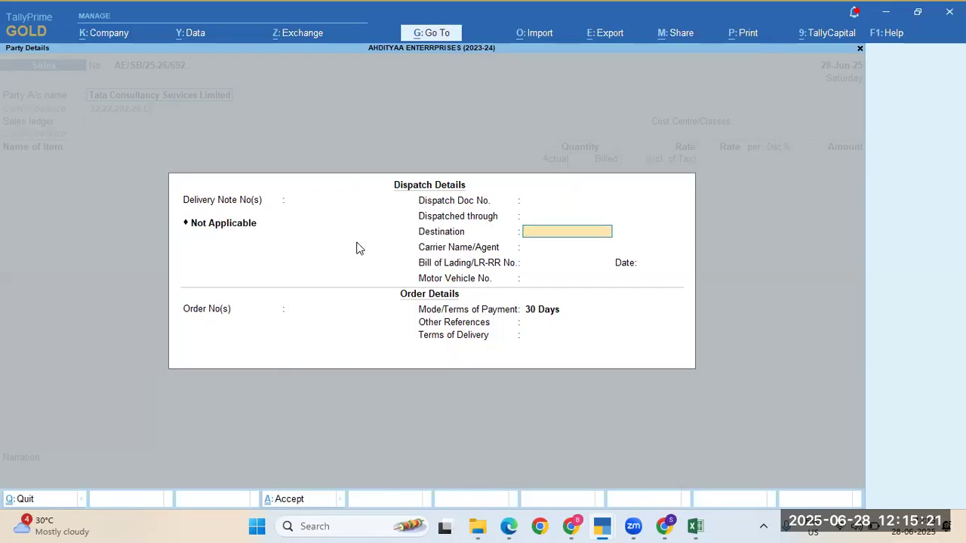
{"action": "key", "text": "alt+Tab"}
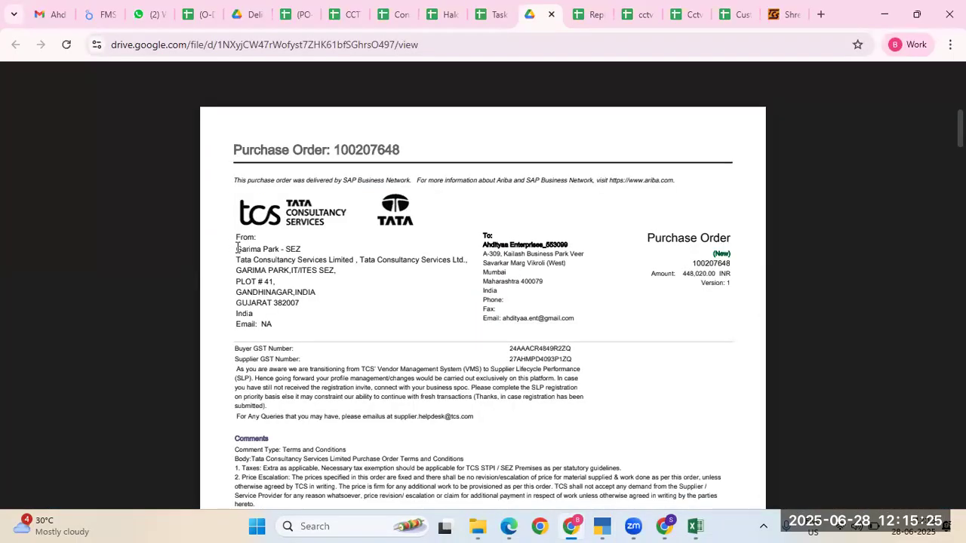
Step: Copy Garima Park - SEZ from the PDF as Destination and 100207648 as the order number
{"action": "left_click_drag", "start_coordinate": [237, 248], "coordinate": [293, 245]}
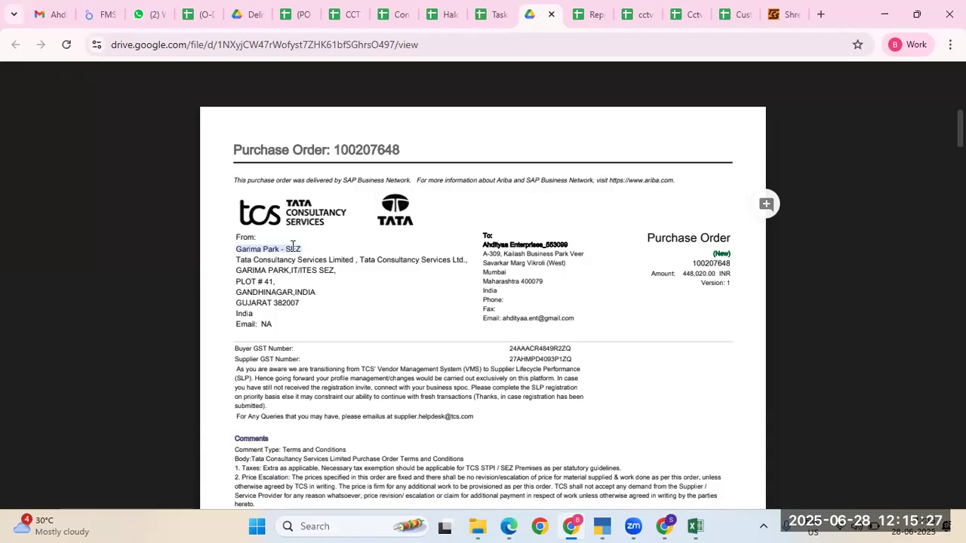
{"action": "key", "text": "alt+Tab"}
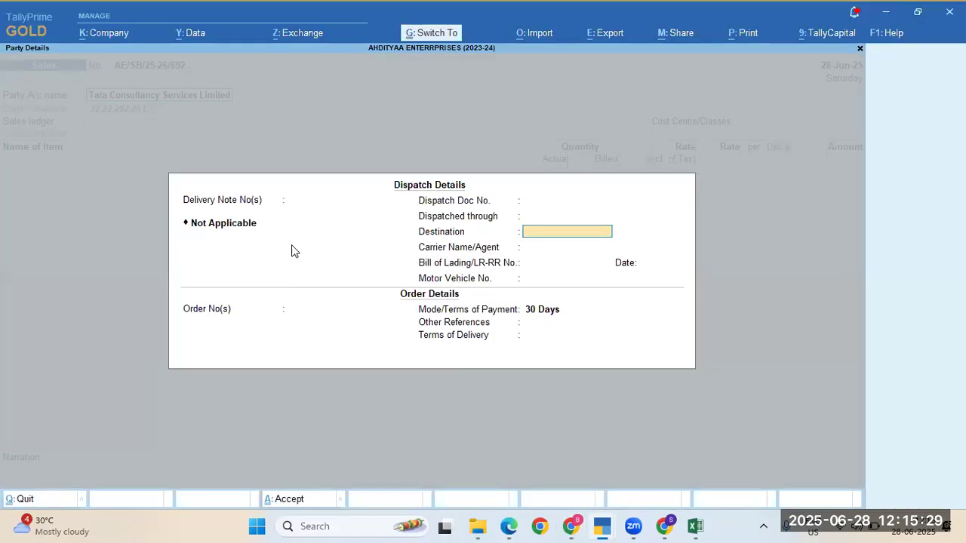
{"action": "key", "text": "ctrl+alt+v"}
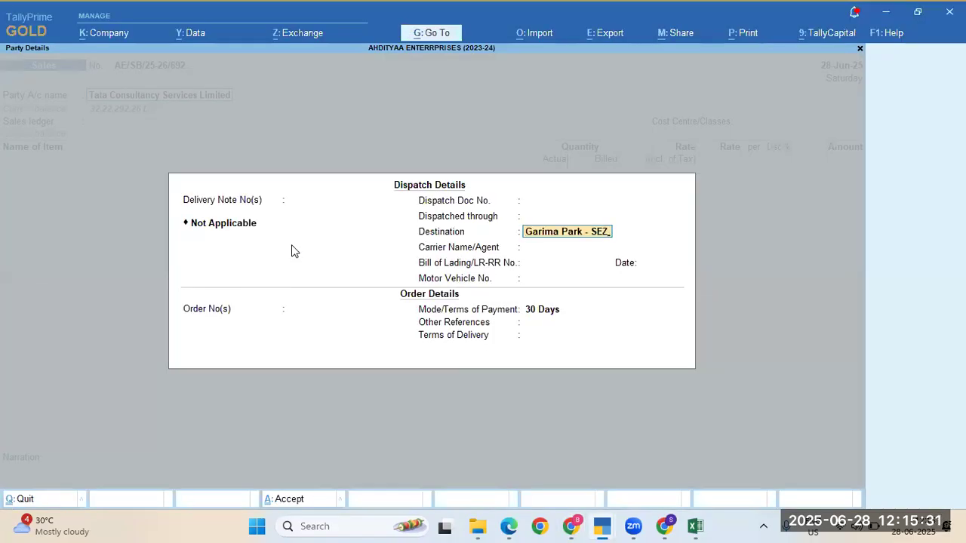
{"action": "key", "text": "Return"}
{"action": "key", "text": "Return"}
{"action": "key", "text": "Return"}
{"action": "key", "text": "Return"}
{"action": "key", "text": "Return"}
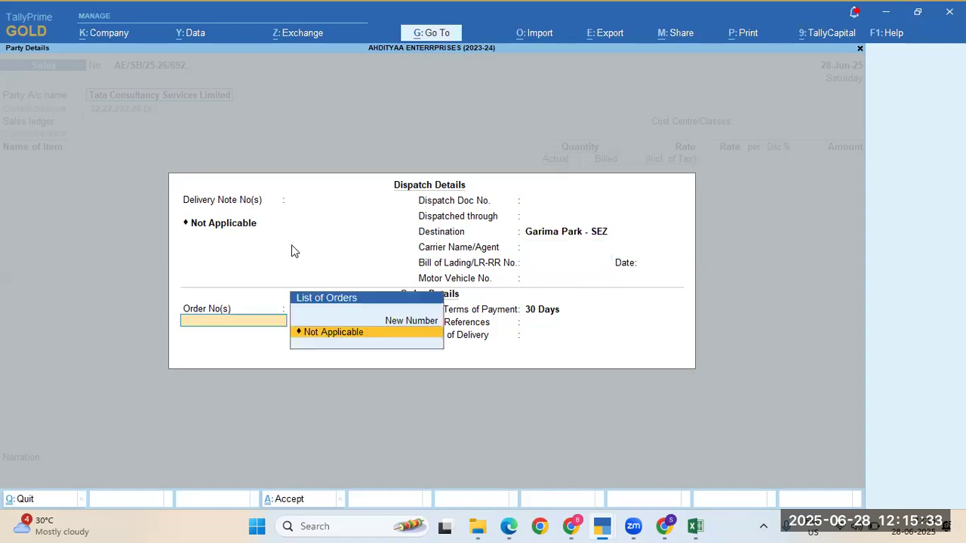
{"action": "key", "text": "alt+Tab"}
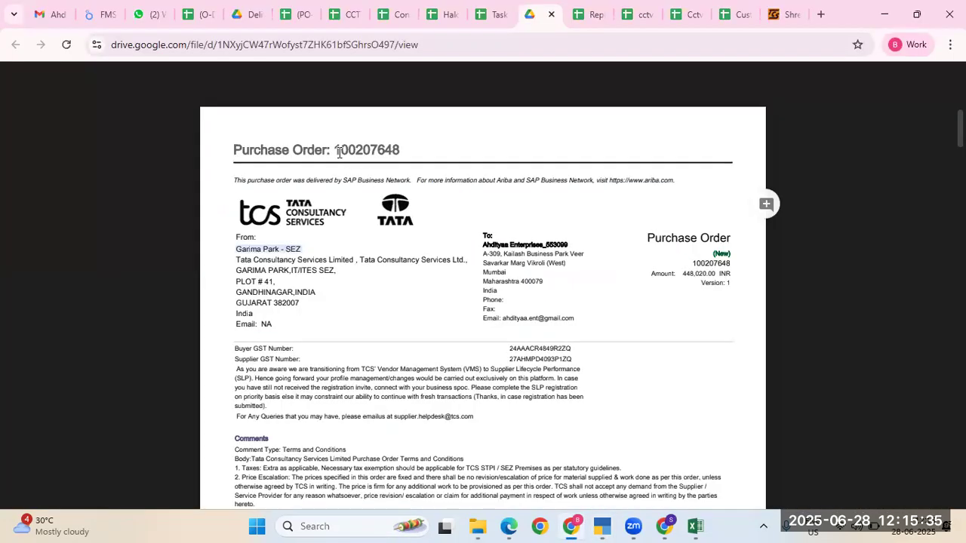
{"action": "double_click", "coordinate": [359, 149]}
{"action": "key", "text": "ctrl+c"}
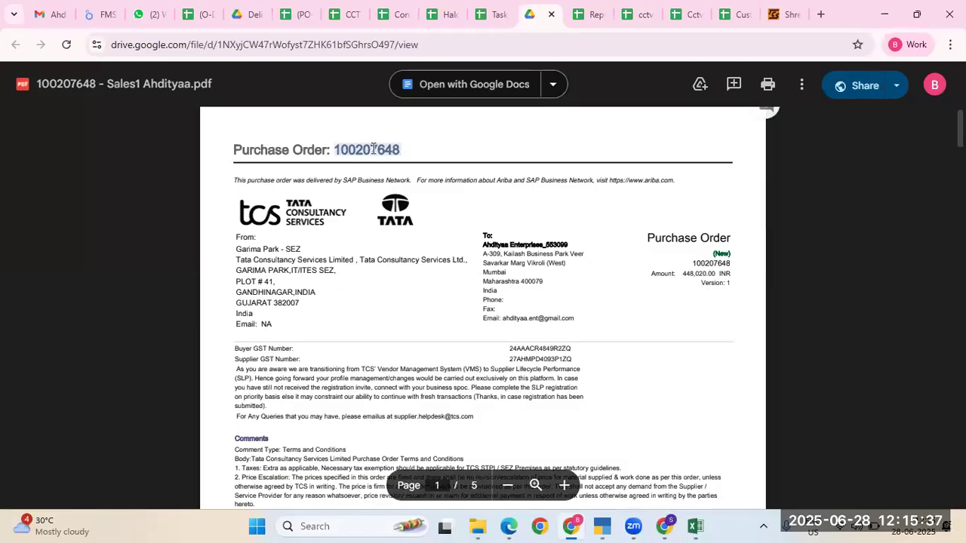
{"action": "key", "text": "alt+Tab"}
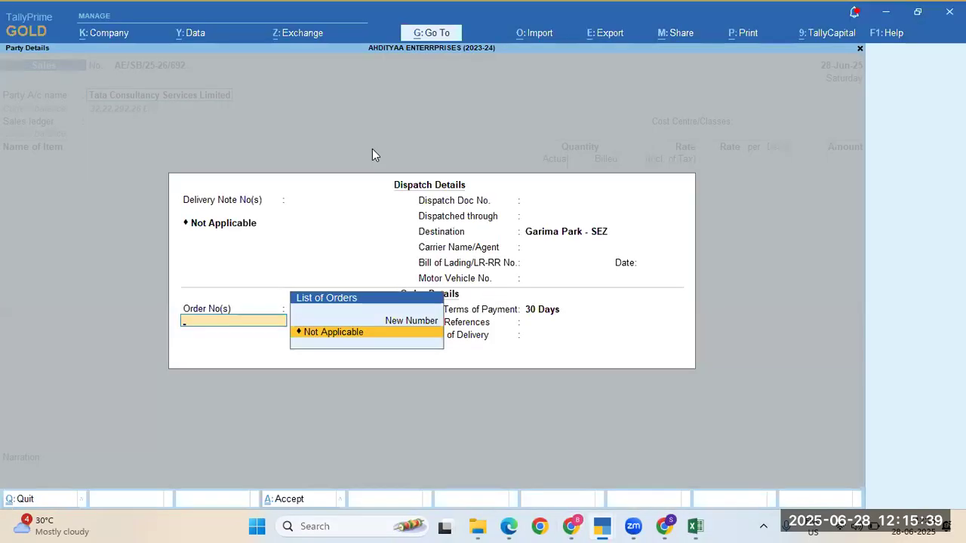
{"action": "key", "text": "ctrl+v"}
{"action": "key", "text": "Return"}
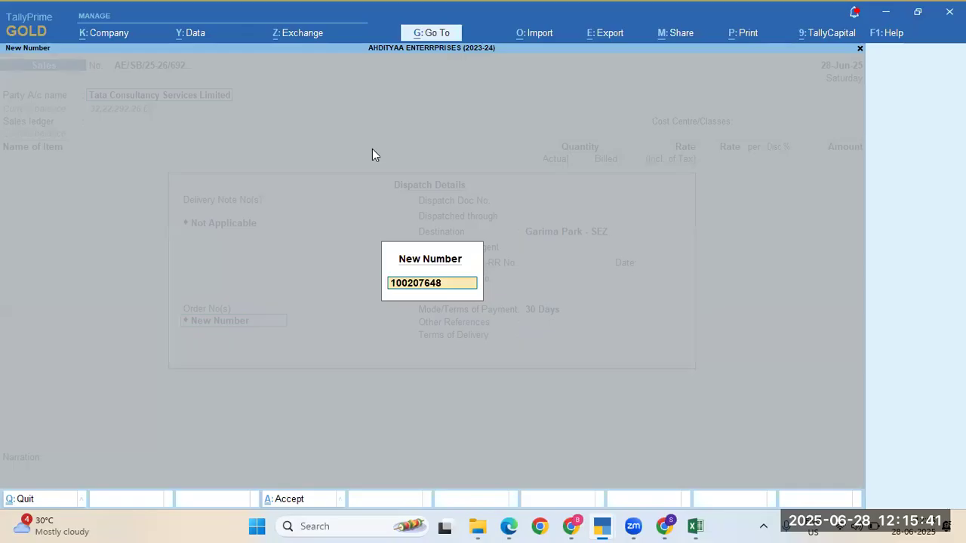
{"action": "key", "text": "Return"}
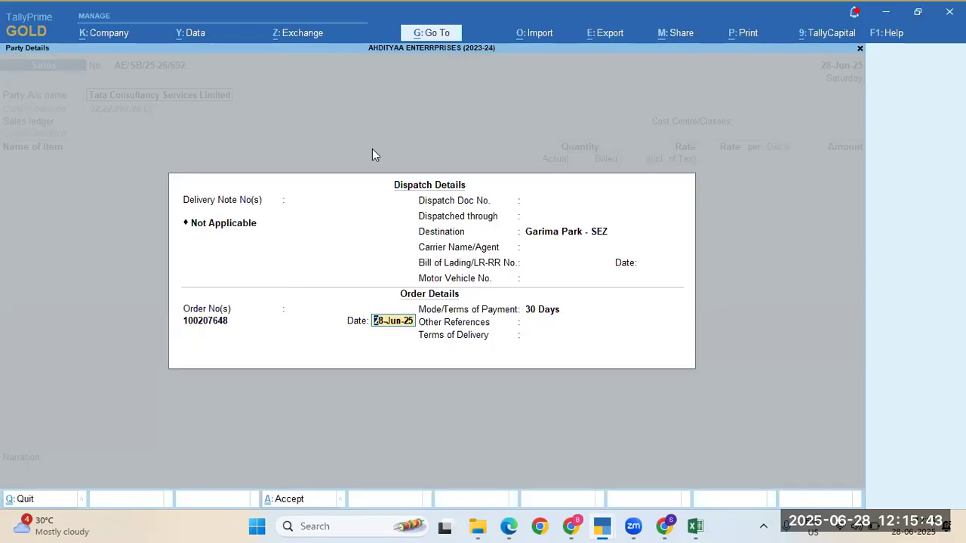
Step: Look up the PO submission date and set the order date to 24-Jun-25
{"action": "key", "text": "alt+Tab"}
{"action": "scroll", "coordinate": [493, 266], "scroll_direction": "down", "scroll_amount": 10}
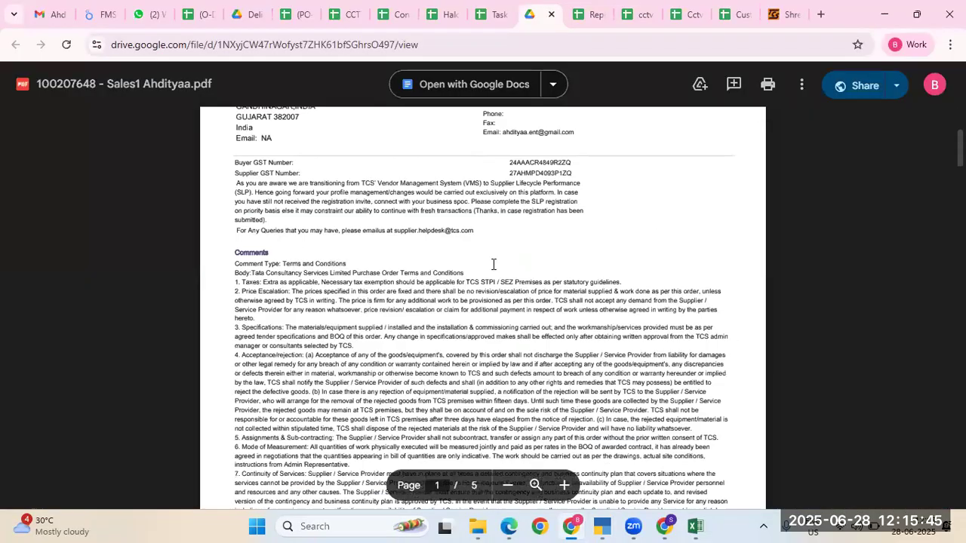
{"action": "scroll", "coordinate": [493, 266], "scroll_direction": "down", "scroll_amount": 15}
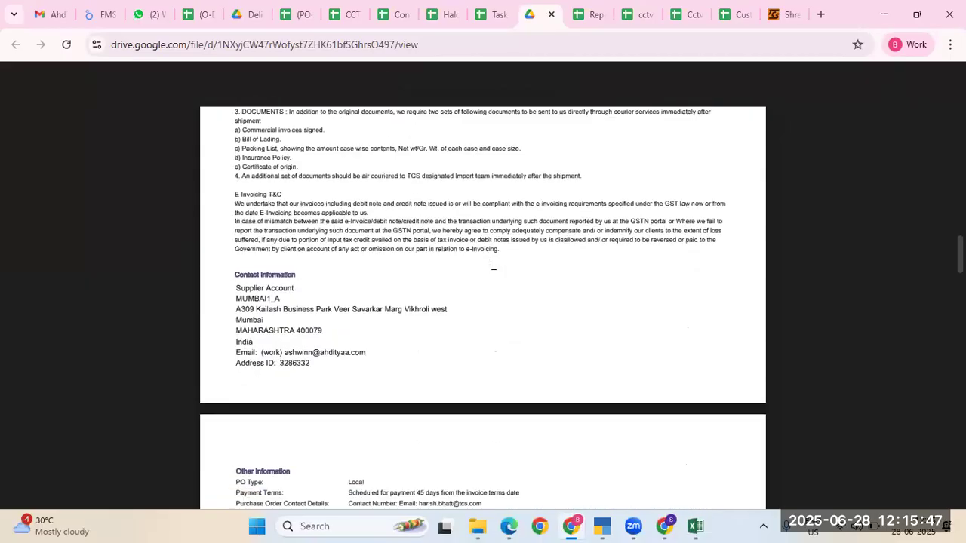
{"action": "scroll", "coordinate": [494, 265], "scroll_direction": "down", "scroll_amount": 10}
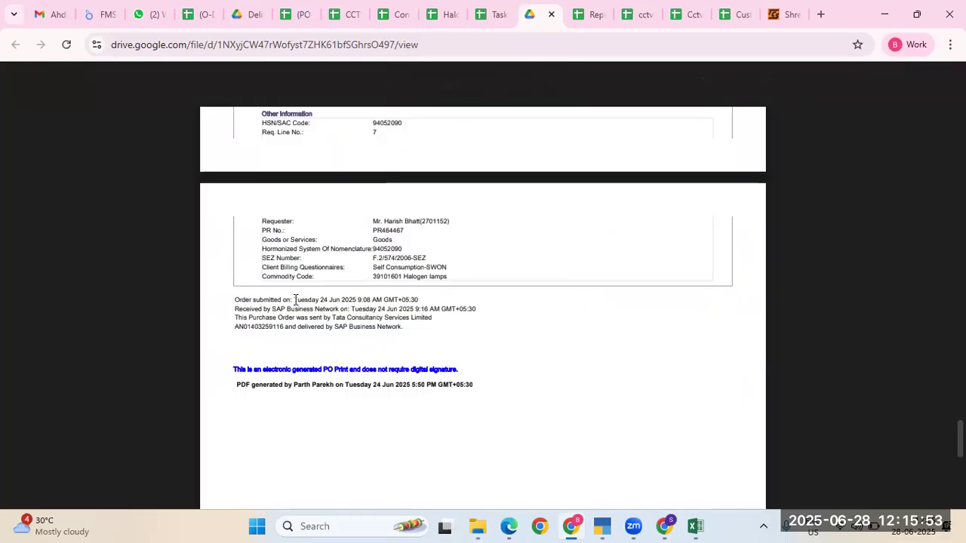
{"action": "left_click_drag", "start_coordinate": [295, 299], "coordinate": [351, 299]}
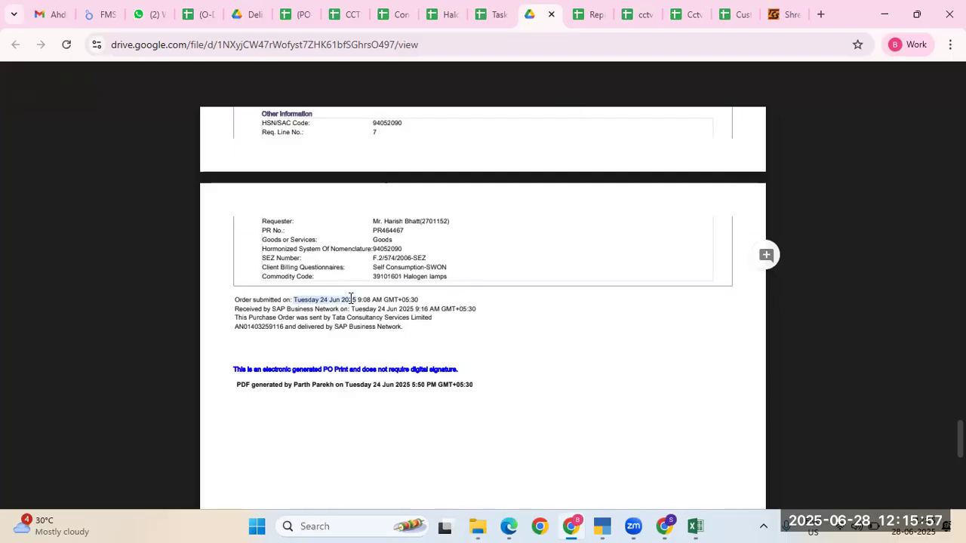
{"action": "key", "text": "alt+Tab"}
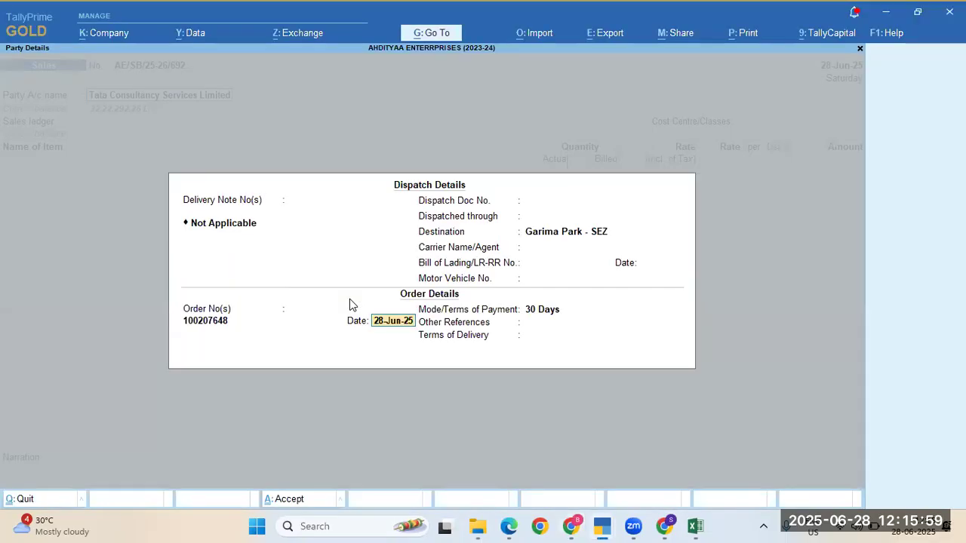
{"action": "type", "text": "24-6"}
{"action": "key", "text": "Return"}
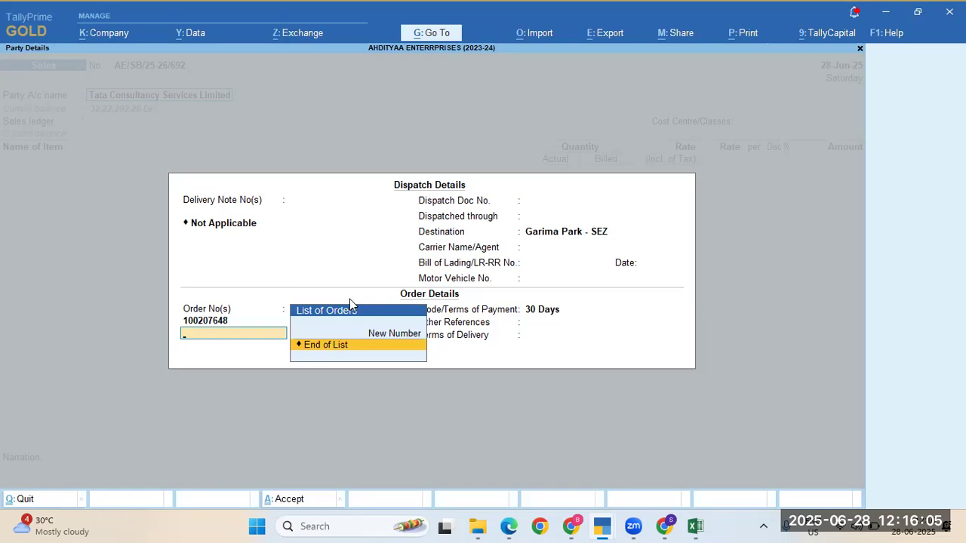
{"action": "key", "text": "Return"}
{"action": "key", "text": "Return"}
{"action": "key", "text": "Return"}
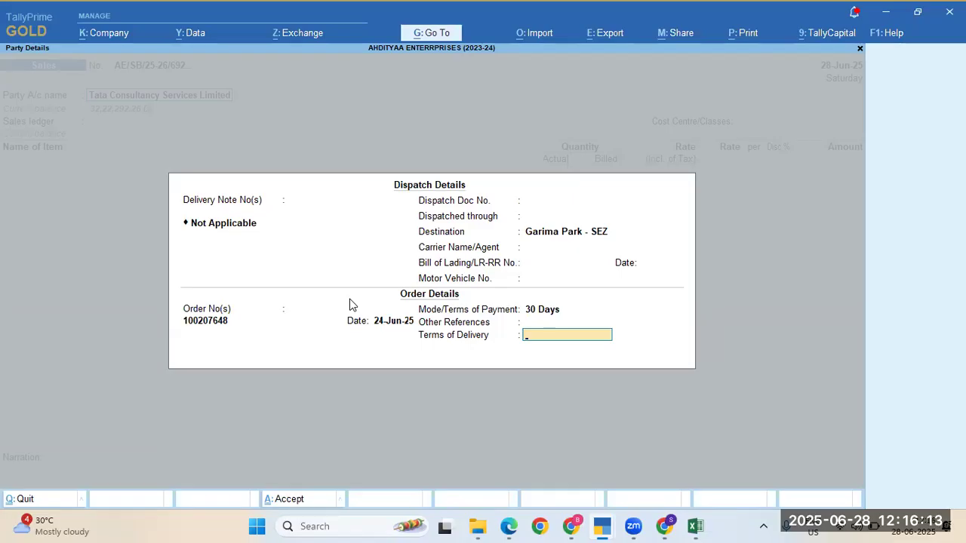
Step: Close the order details and begin the buyer's address type as Guja to filter to Gujarat
{"action": "key", "text": "Escape"}
{"action": "key", "text": "Return"}
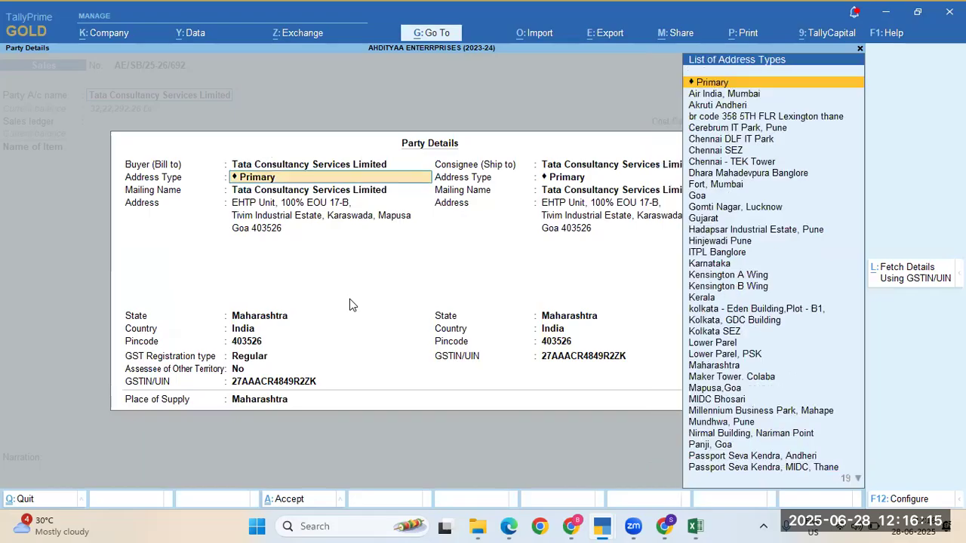
{"action": "key", "text": "alt+Tab"}
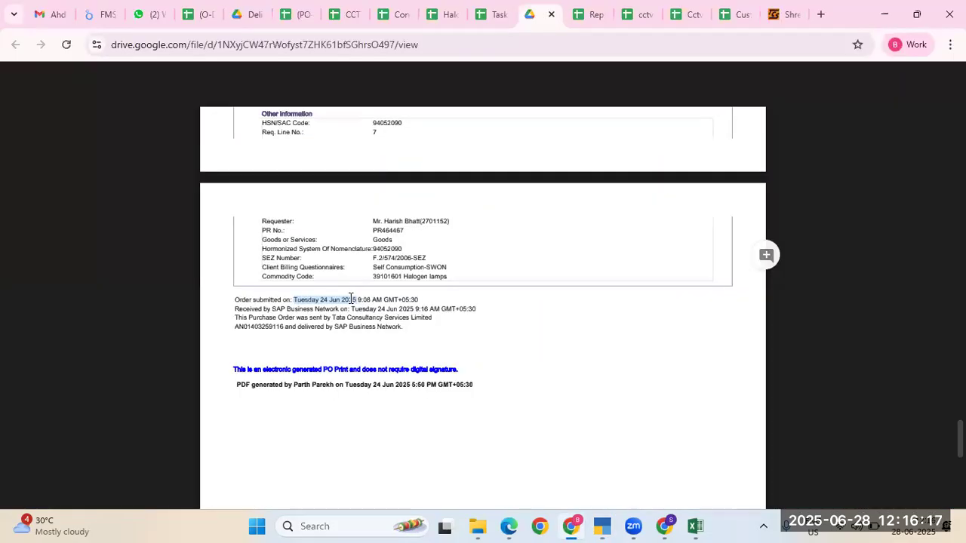
{"action": "scroll", "coordinate": [405, 237], "scroll_direction": "up", "scroll_amount": 15}
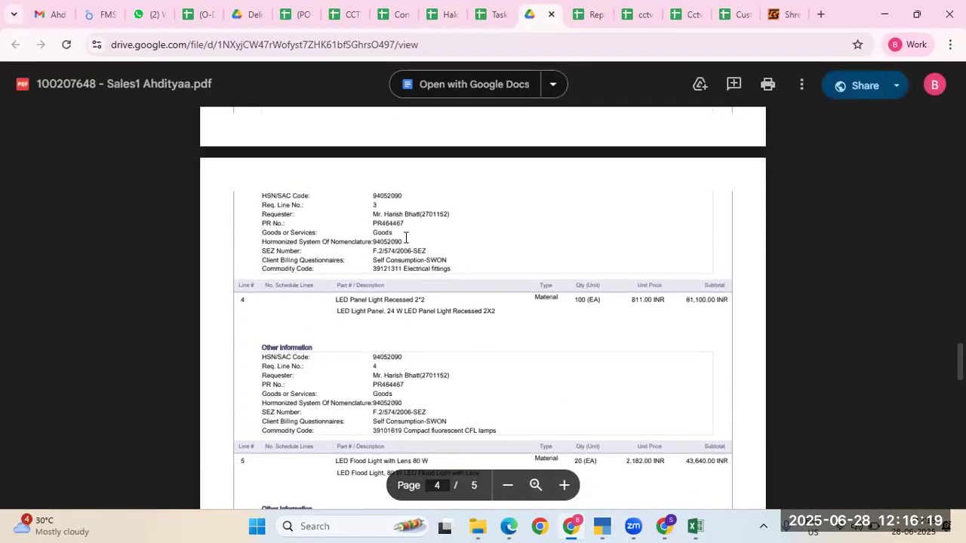
{"action": "scroll", "coordinate": [405, 237], "scroll_direction": "up", "scroll_amount": 20}
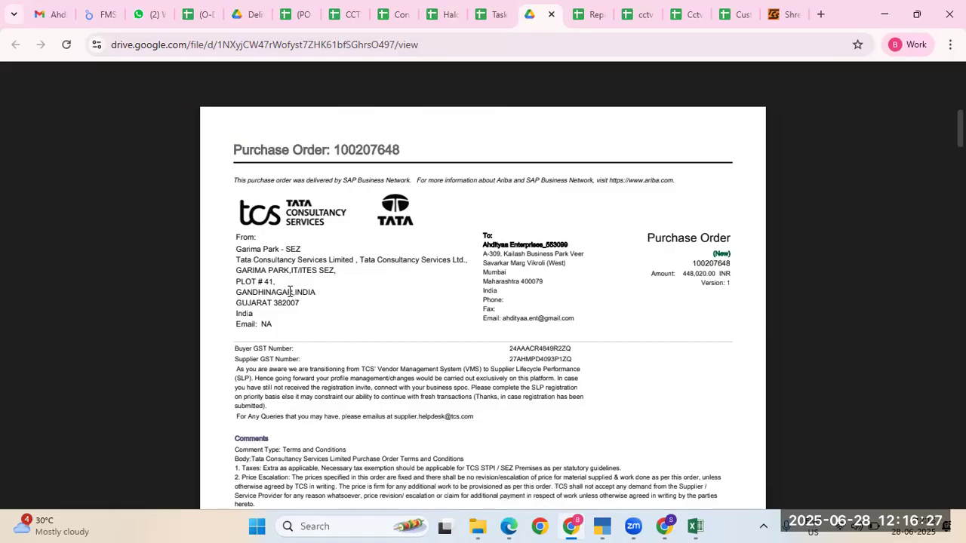
{"action": "key", "text": "alt+Tab"}
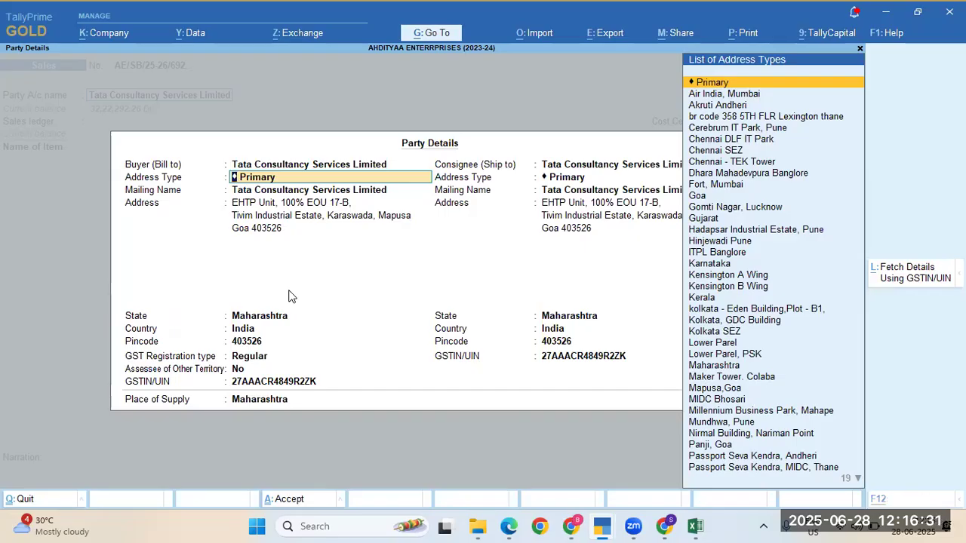
{"action": "key", "text": "alt+Tab"}
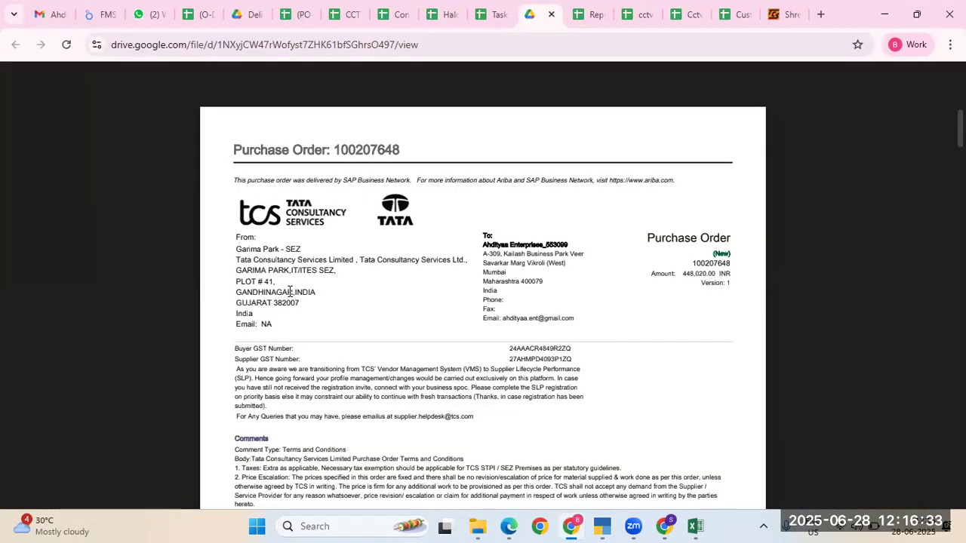
{"action": "key", "text": "alt+Tab"}
{"action": "type", "text": "Gu"}
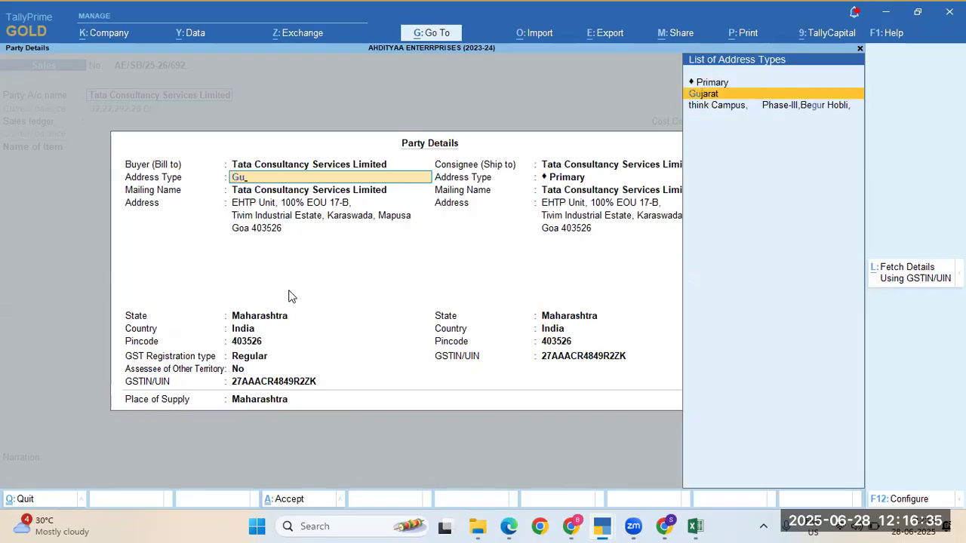
{"action": "type", "text": "ja"}
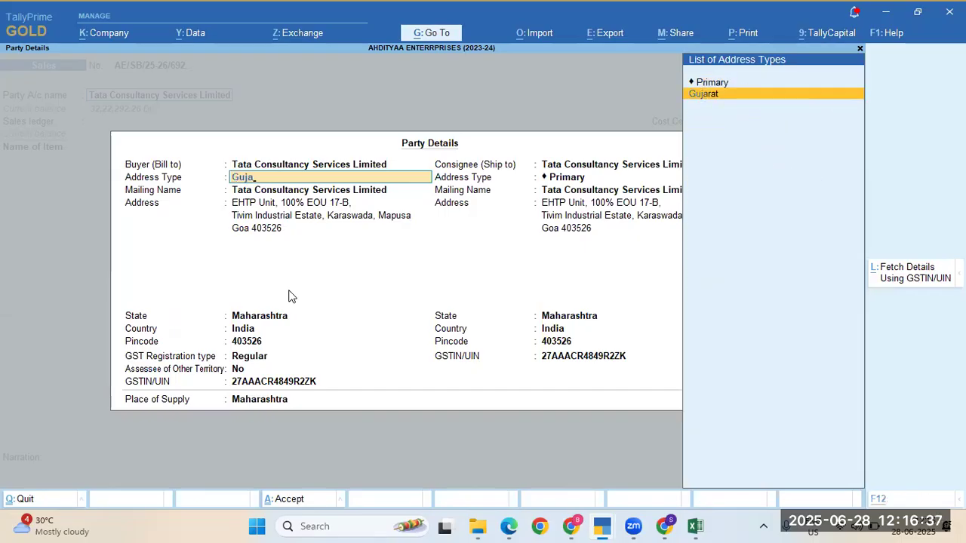
{"action": "key", "text": "alt+Tab"}
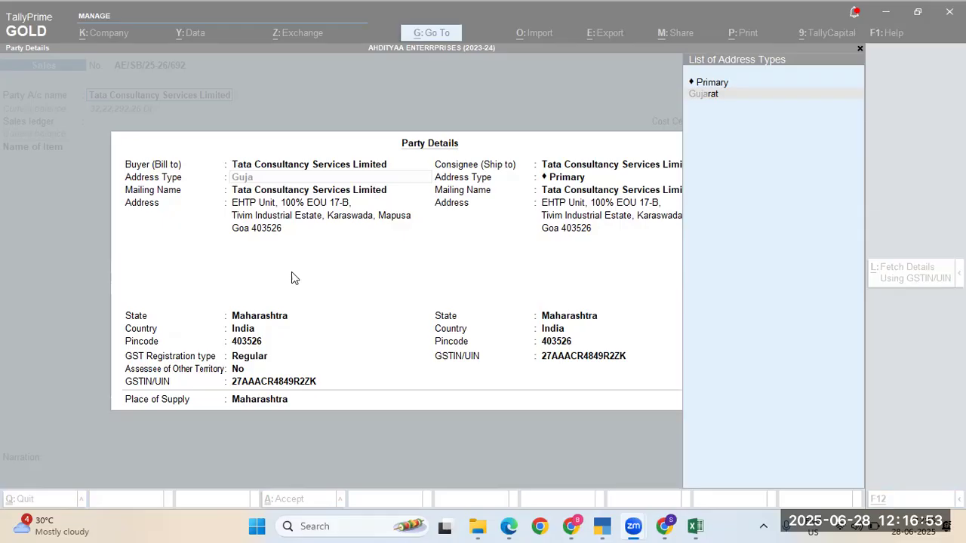
Step: Accept Gujarat as the buyer's address type, loading its Vadodara address and Gujarat state
{"action": "key", "text": "alt+Tab"}
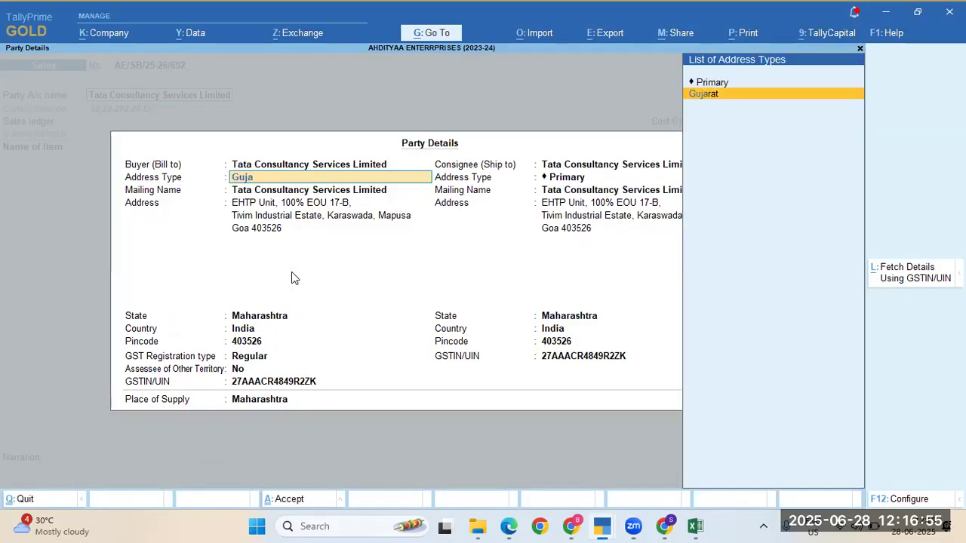
{"action": "key", "text": "alt+Tab"}
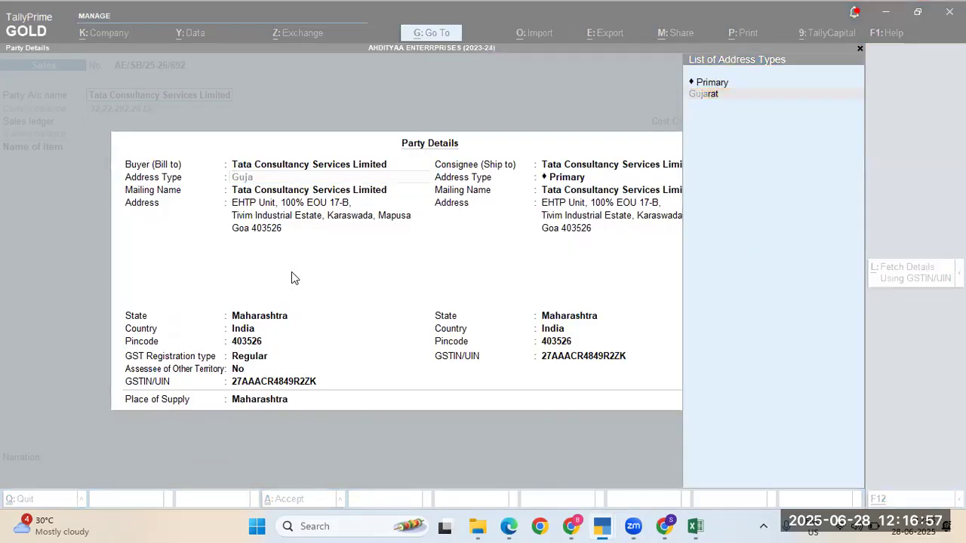
{"action": "key", "text": "alt+Tab"}
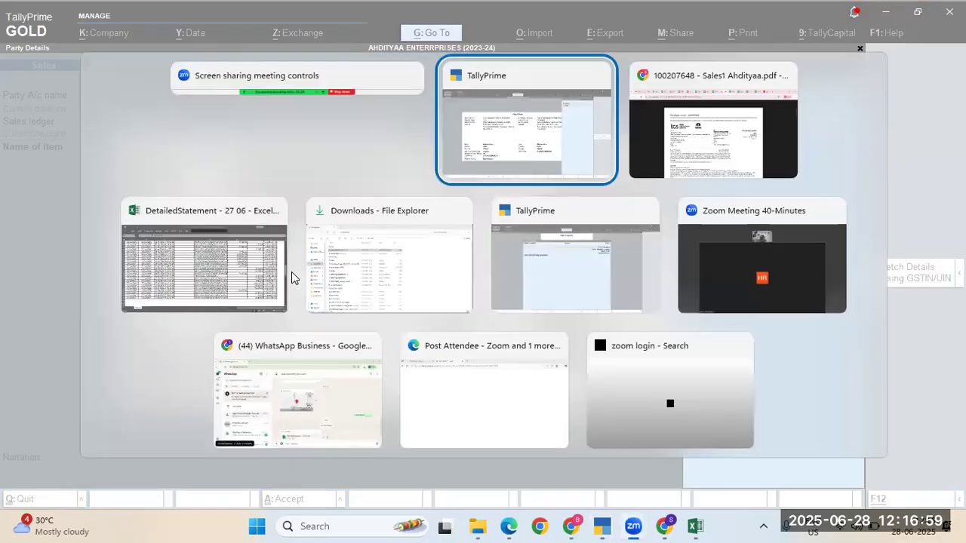
{"action": "key", "text": "alt+Tab"}
{"action": "key", "text": "Tab"}
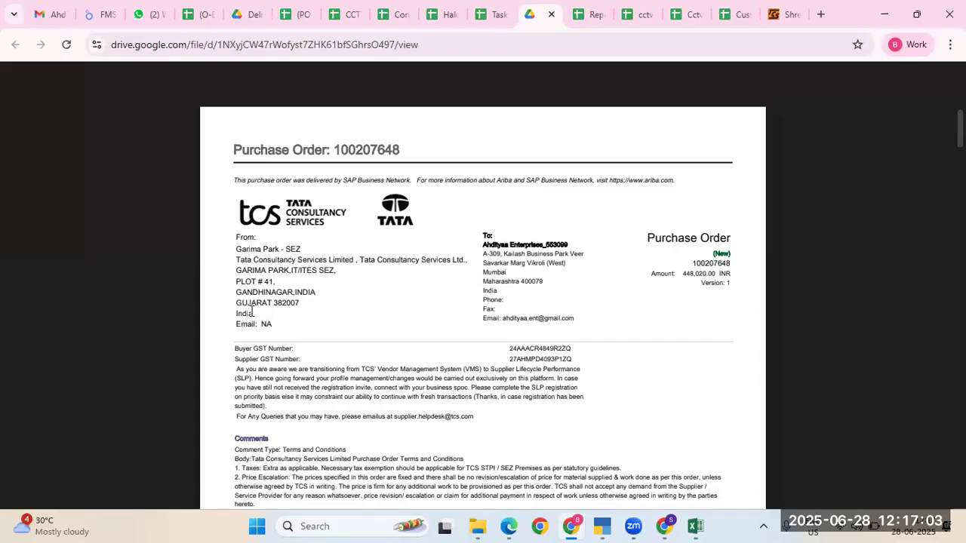
{"action": "key", "text": "alt+Tab"}
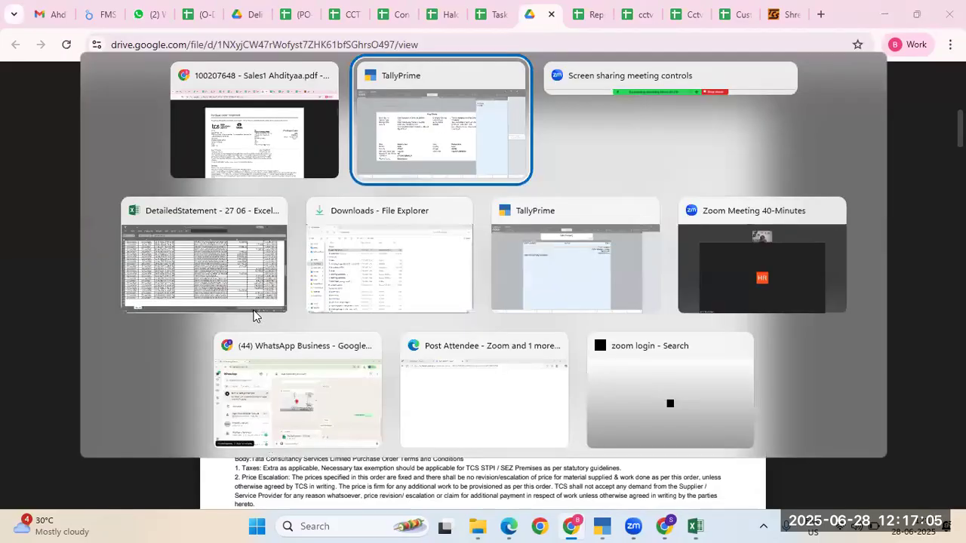
{"action": "key", "text": "Return"}
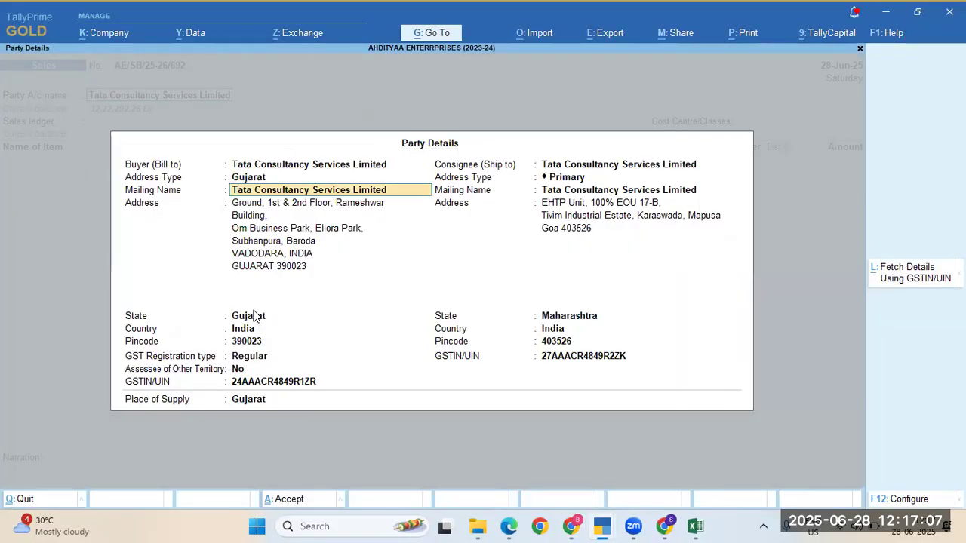
Step: Fill the first buyer address lines with Garima Park - SEZ and 'GARIMA PARK,IT/ITES SEZ,' from the PDF
{"action": "key", "text": "Return"}
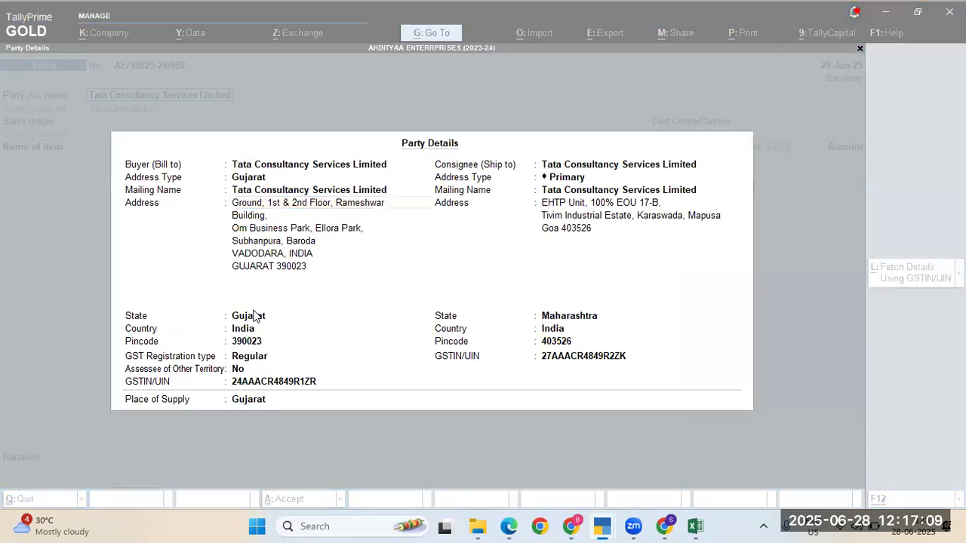
{"action": "key", "text": "alt+Tab"}
{"action": "scroll", "coordinate": [411, 305], "scroll_direction": "down", "scroll_amount": 3}
{"action": "scroll", "coordinate": [411, 305], "scroll_direction": "down", "scroll_amount": 15}
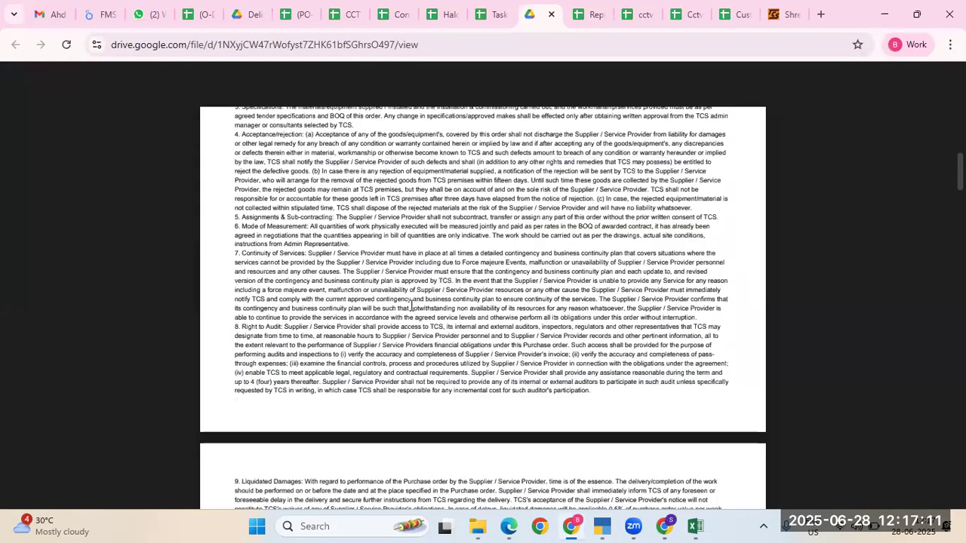
{"action": "scroll", "coordinate": [412, 305], "scroll_direction": "down", "scroll_amount": 5}
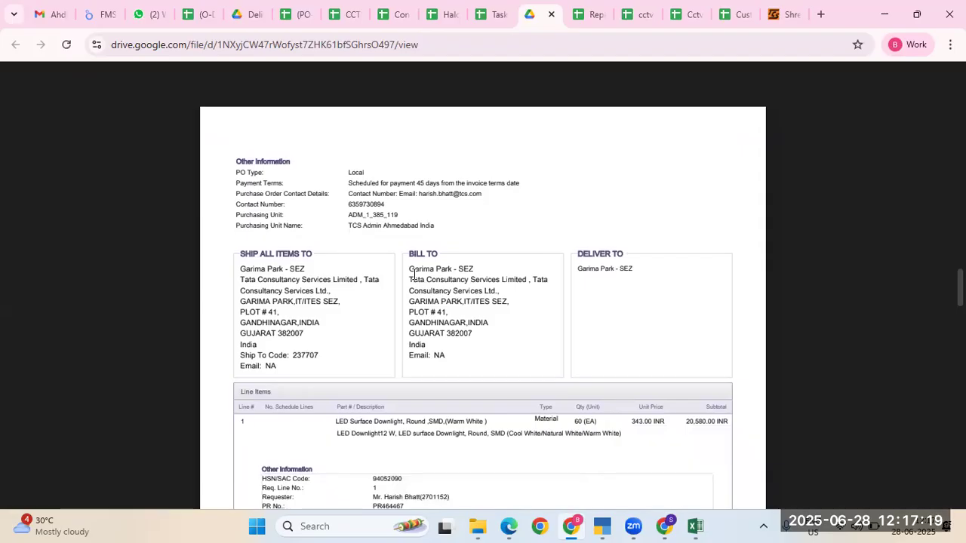
{"action": "left_click_drag", "start_coordinate": [411, 269], "coordinate": [494, 267]}
{"action": "key", "text": "ctrl+c"}
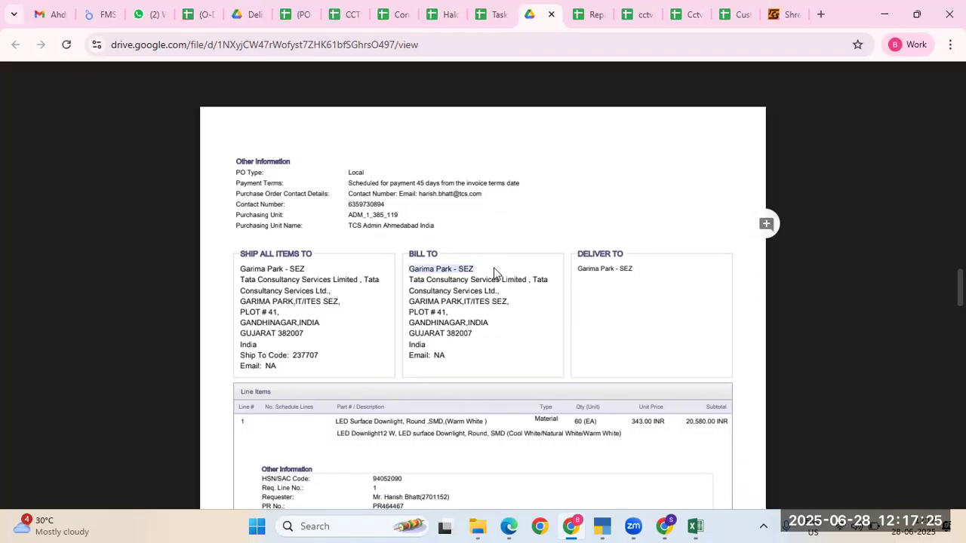
{"action": "key", "text": "alt+Tab"}
{"action": "key", "text": "ctrl+v"}
{"action": "key", "text": "Return"}
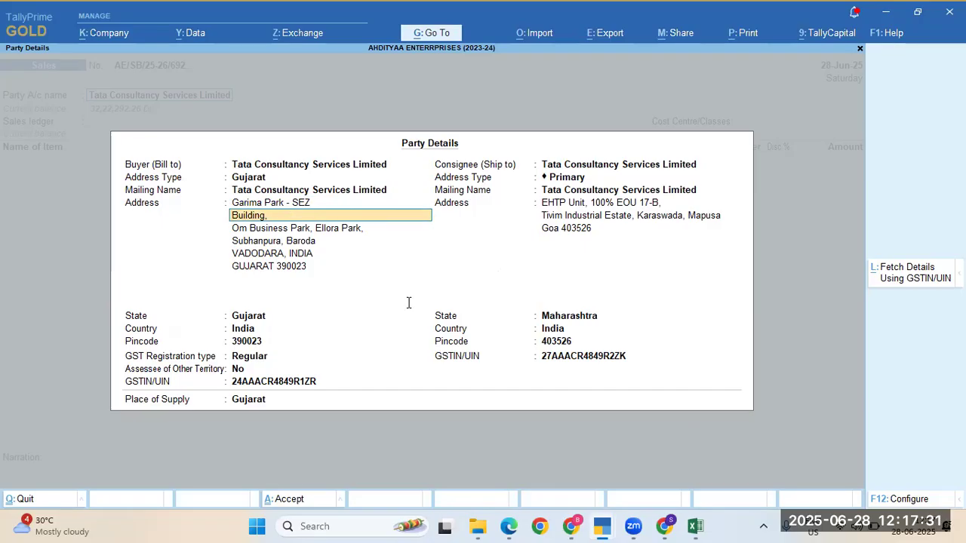
{"action": "key", "text": "alt+Tab"}
{"action": "left_click_drag", "start_coordinate": [409, 301], "coordinate": [505, 303]}
{"action": "key", "text": "ctrl+c"}
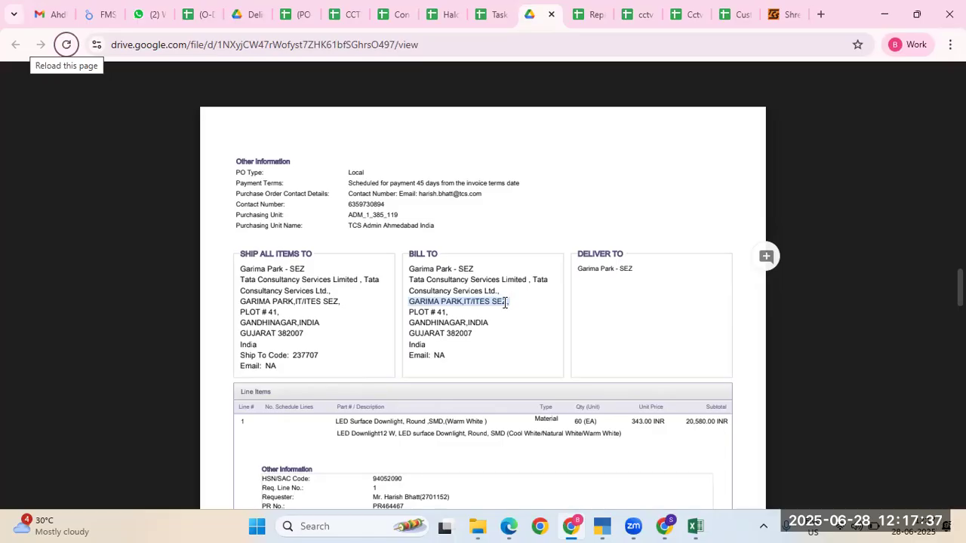
{"action": "key", "text": "alt+Tab"}
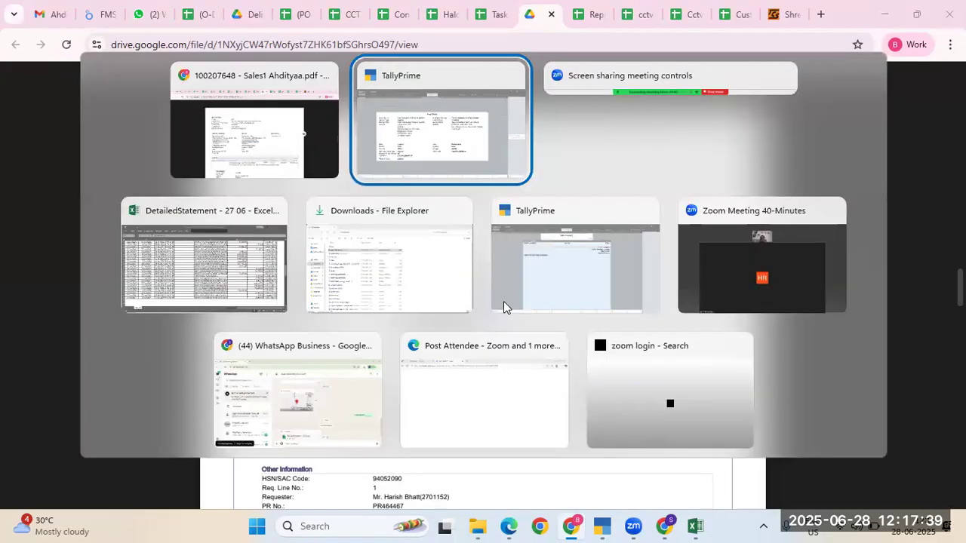
{"action": "key", "text": "ctrl+v"}
{"action": "type", "text": ","}
{"action": "key", "text": "Return"}
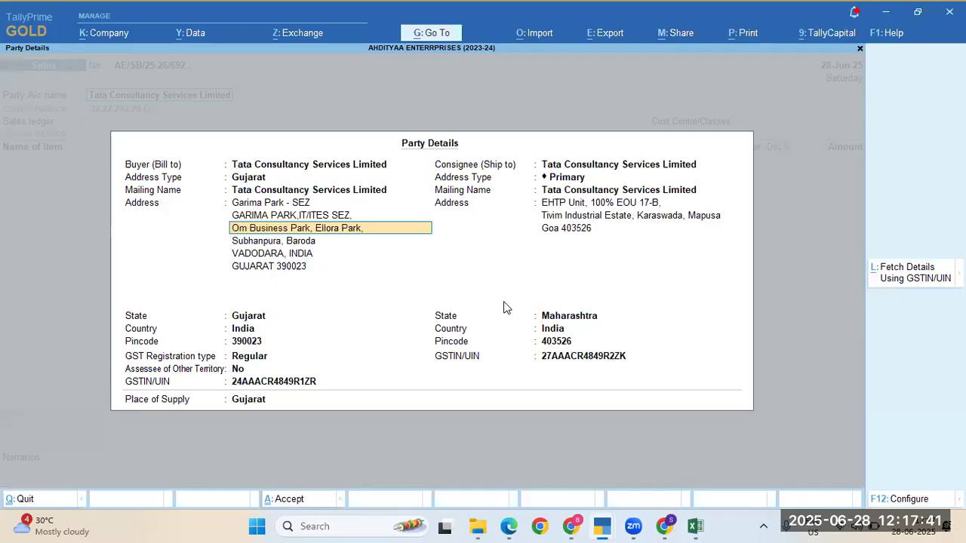
{"action": "key", "text": "alt+Tab"}
{"action": "left_click", "coordinate": [435, 311]}
{"action": "triple_click", "coordinate": [436, 311]}
{"action": "key", "text": "ctrl+c"}
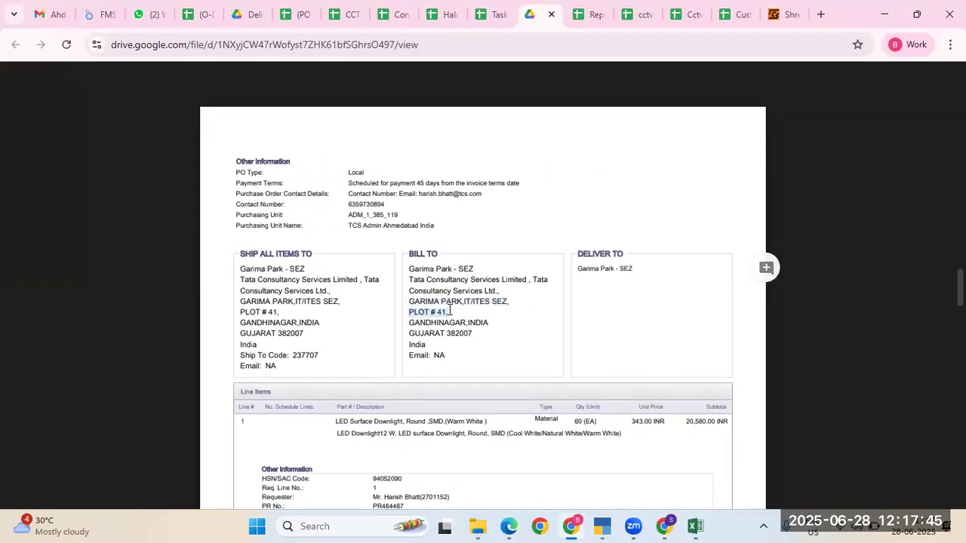
{"action": "key", "text": "alt+Tab"}
{"action": "key", "text": "ctrl+v"}
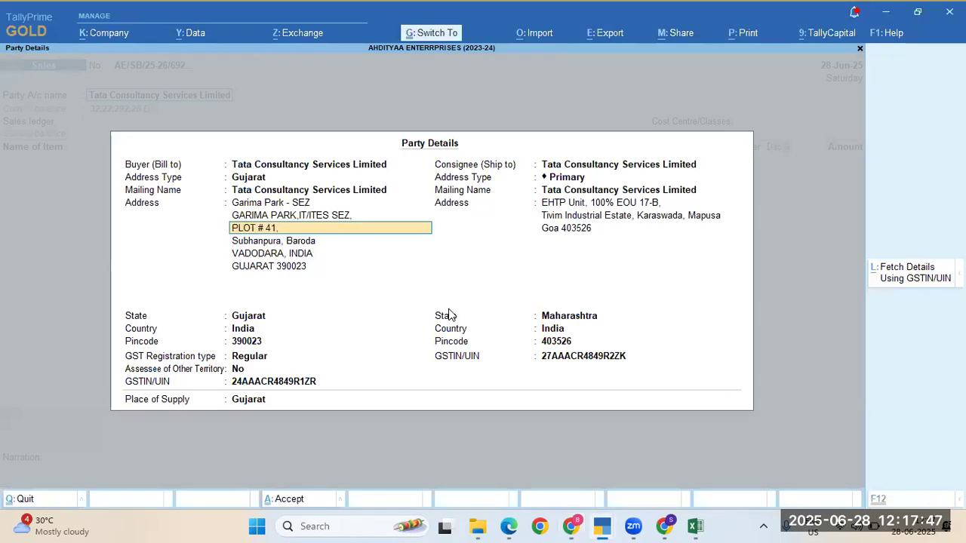
{"action": "left_click", "coordinate": [449, 315]}
{"action": "key", "text": "alt+Tab"}
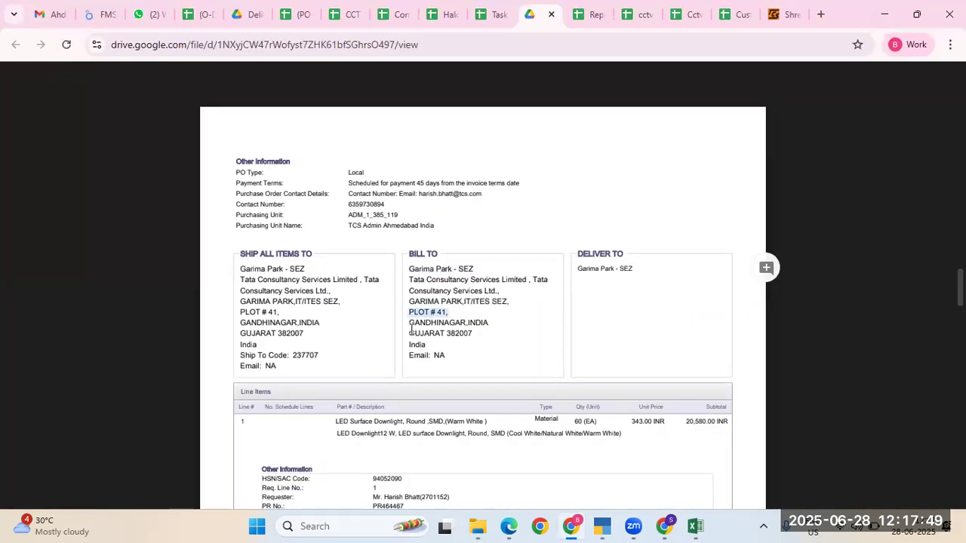
{"action": "double_click", "coordinate": [438, 323]}
{"action": "key", "text": "ctrl+c"}
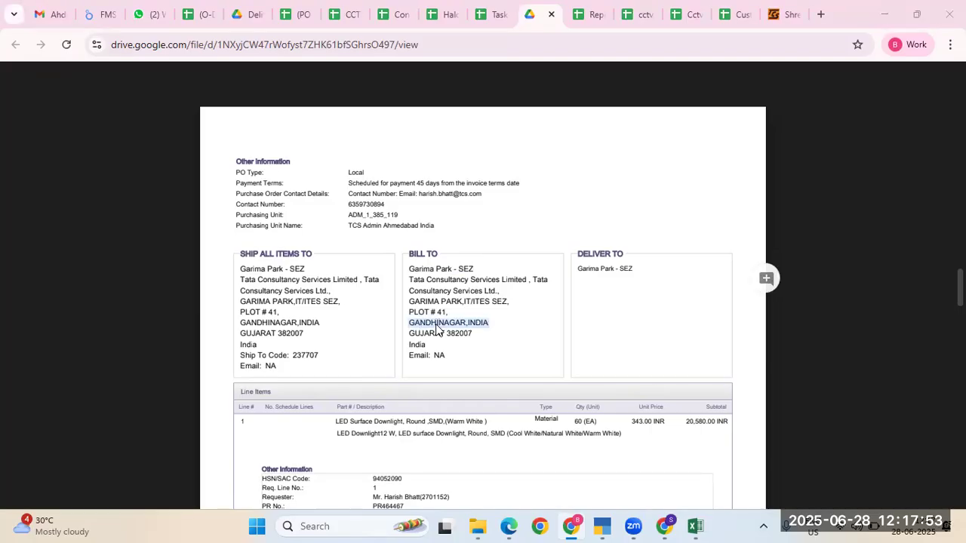
{"action": "key", "text": "alt+Tab"}
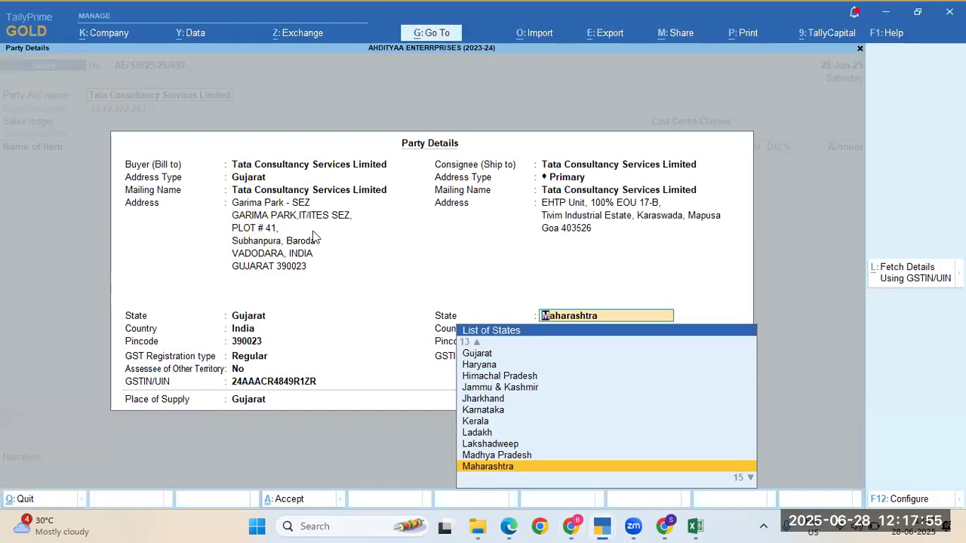
{"action": "left_click", "coordinate": [312, 231]}
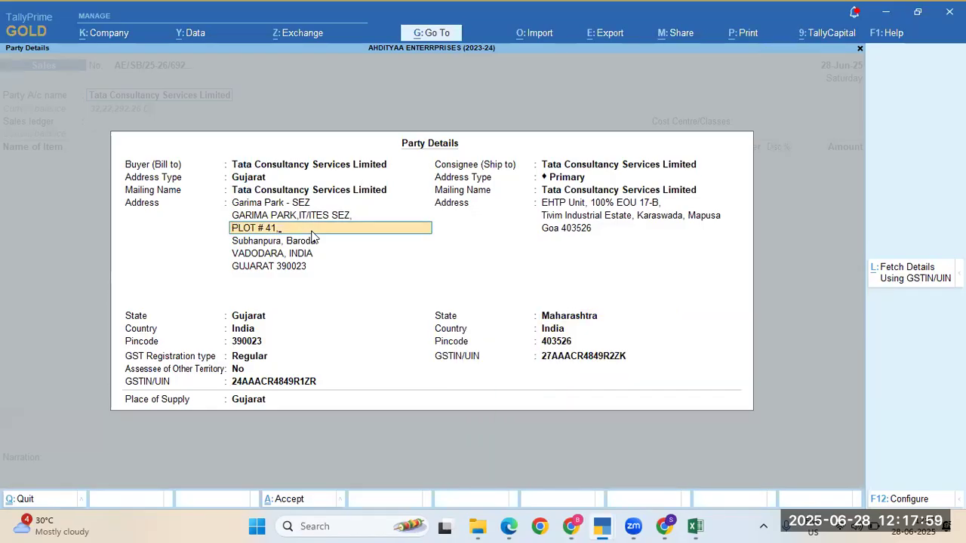
{"action": "key", "text": "ctrl+v"}
{"action": "key", "text": "BackSpace"}
{"action": "key", "text": "BackSpace"}
{"action": "key", "text": "BackSpace"}
{"action": "key", "text": "BackSpace"}
{"action": "key", "text": "BackSpace"}
{"action": "key", "text": "Return"}
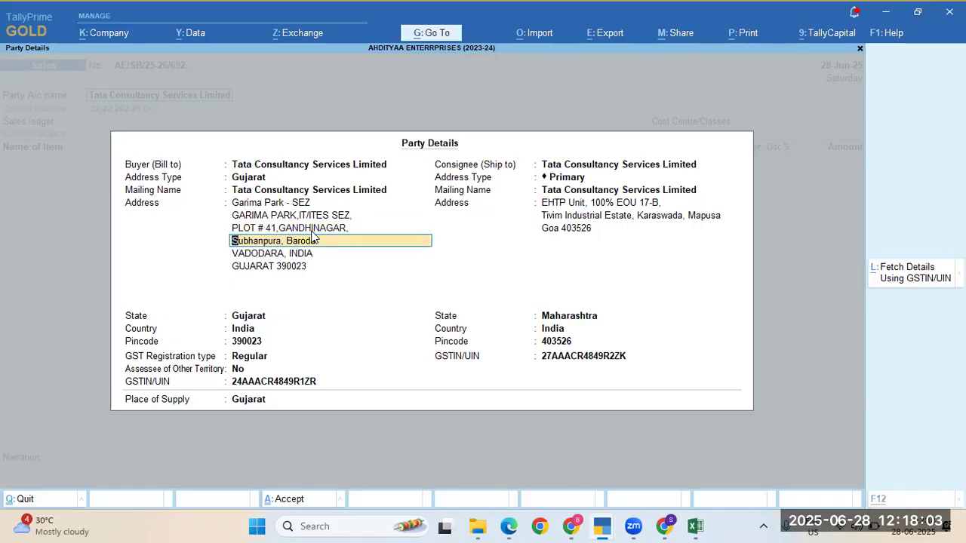
Step: Add GUJARAT 382007 as the last address line and clear the old VADODARA and 390023 lines
{"action": "key", "text": "alt+Tab"}
{"action": "left_click_drag", "start_coordinate": [407, 335], "coordinate": [465, 332]}
{"action": "left_click", "coordinate": [426, 333]}
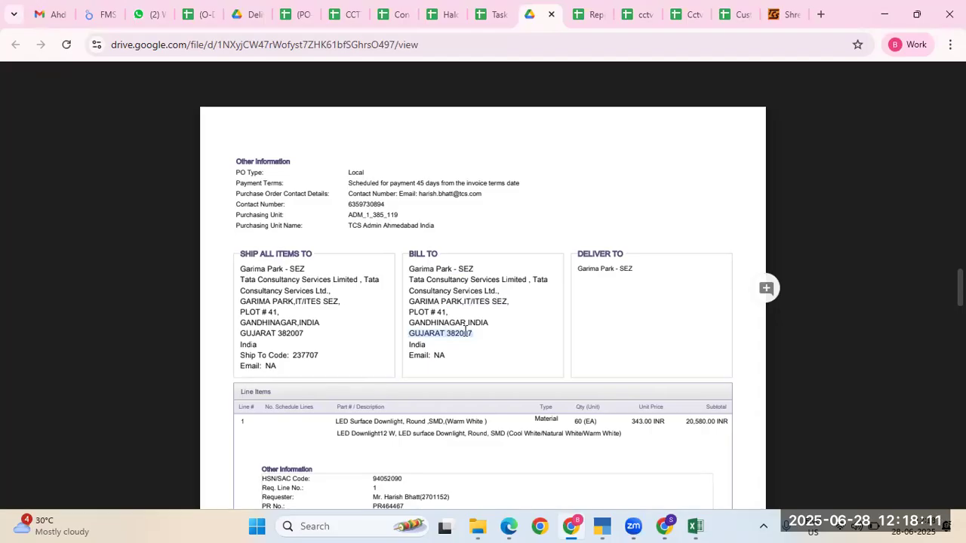
{"action": "key", "text": "alt+Tab"}
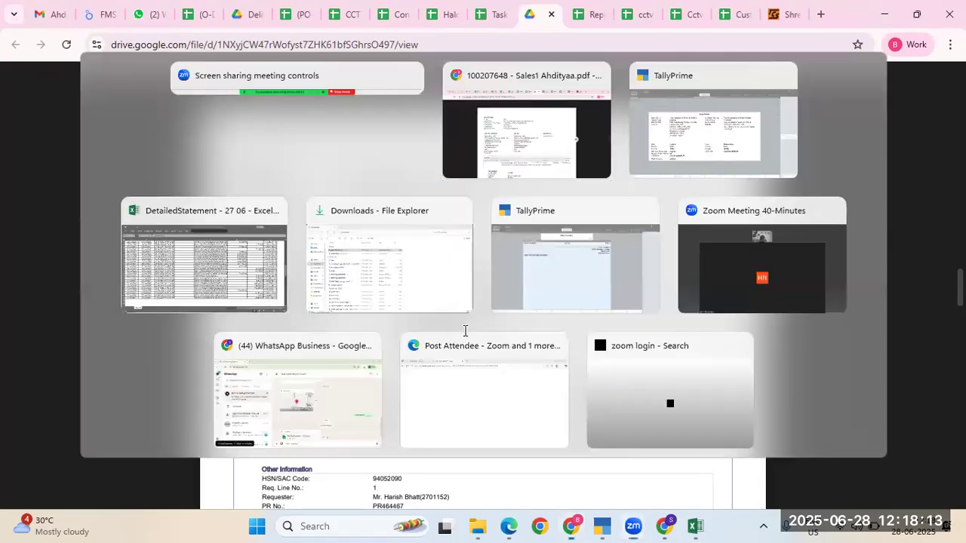
{"action": "key", "text": "alt+Tab"}
{"action": "key", "text": "alt+Tab"}
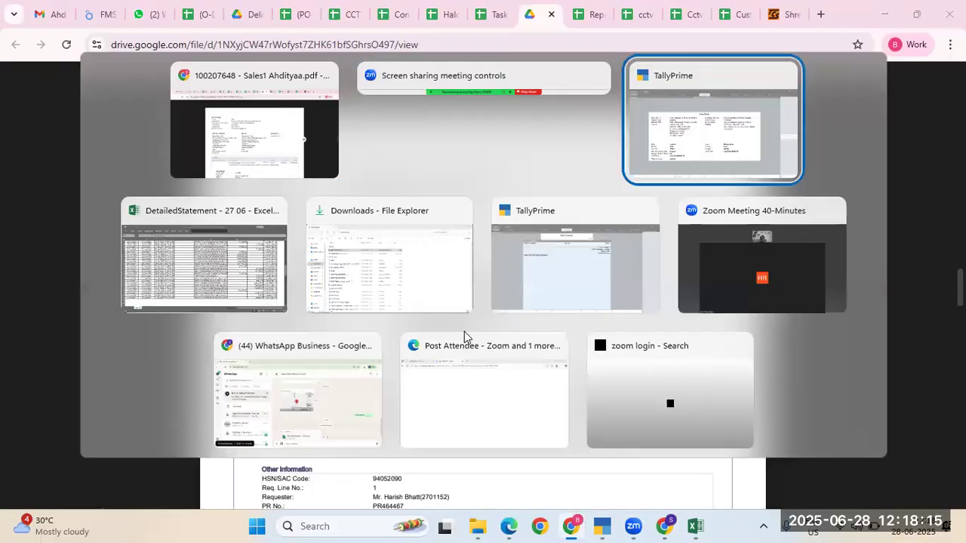
{"action": "key", "text": "ctrl+alt+v"}
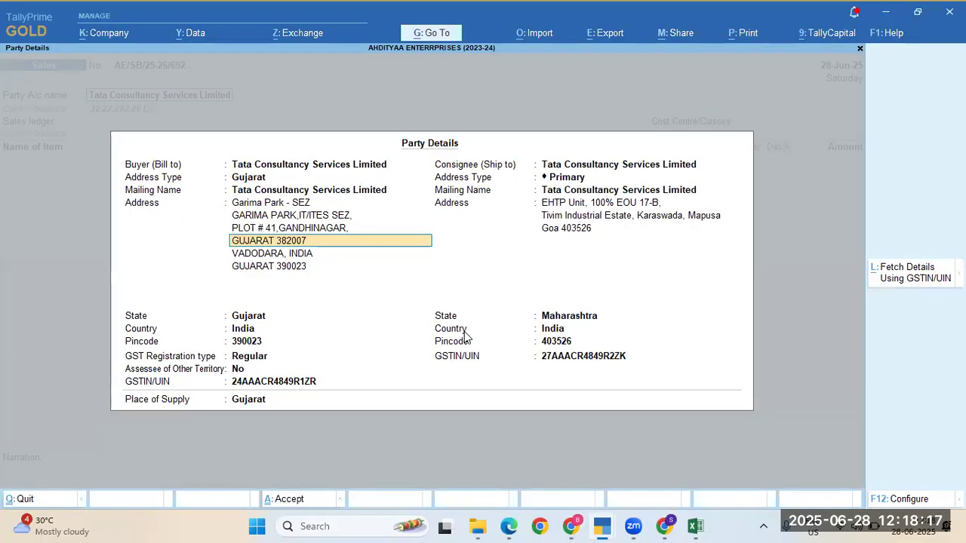
{"action": "key", "text": "Return"}
{"action": "key", "text": "Return"}
{"action": "key", "text": "BackSpace"}
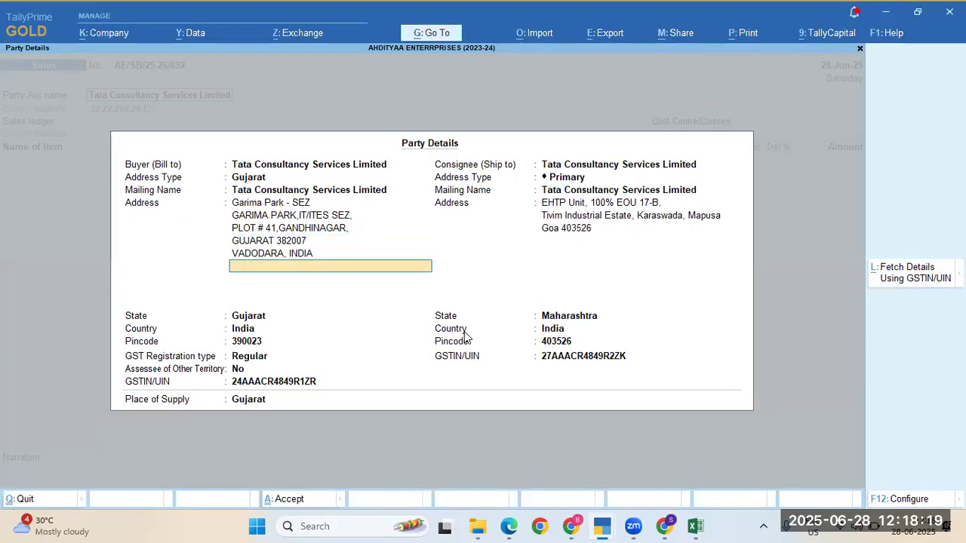
{"action": "key", "text": "BackSpace"}
{"action": "key", "text": "BackSpace"}
{"action": "key", "text": "Return"}
{"action": "key", "text": "space"}
{"action": "key", "text": "Return"}
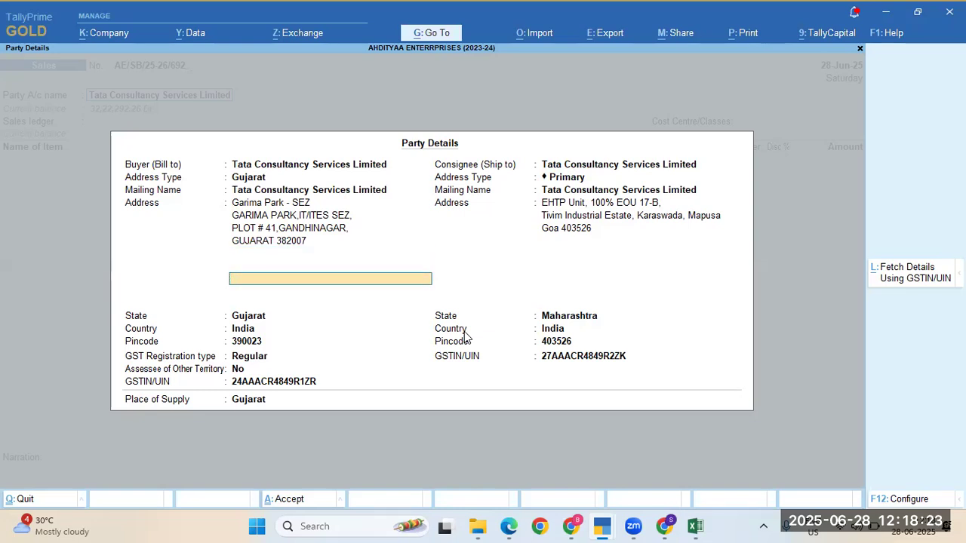
{"action": "key", "text": "Return"}
{"action": "key", "text": "Return"}
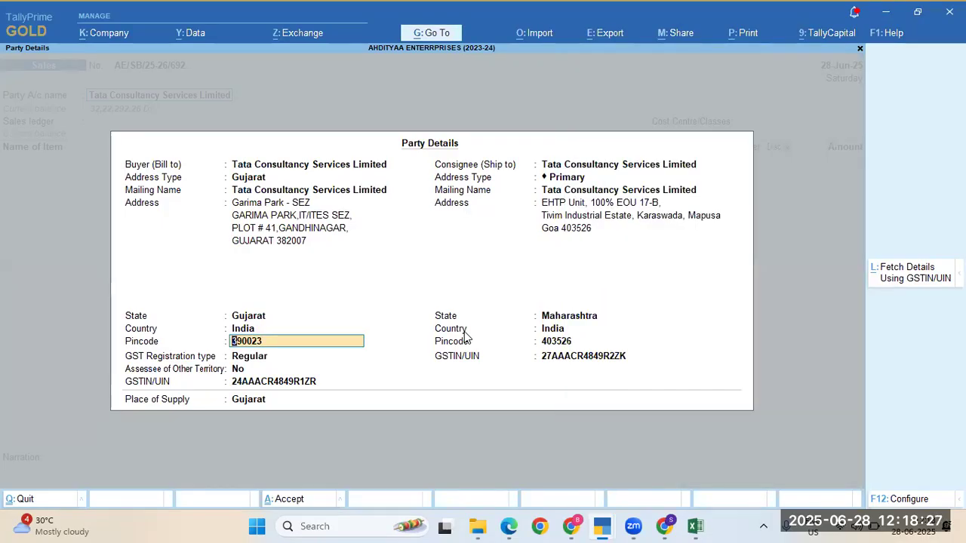
Step: Enter buyer pincode 382007 and pick Regular - SEZ from the full registration type list
{"action": "type", "text": "38"}
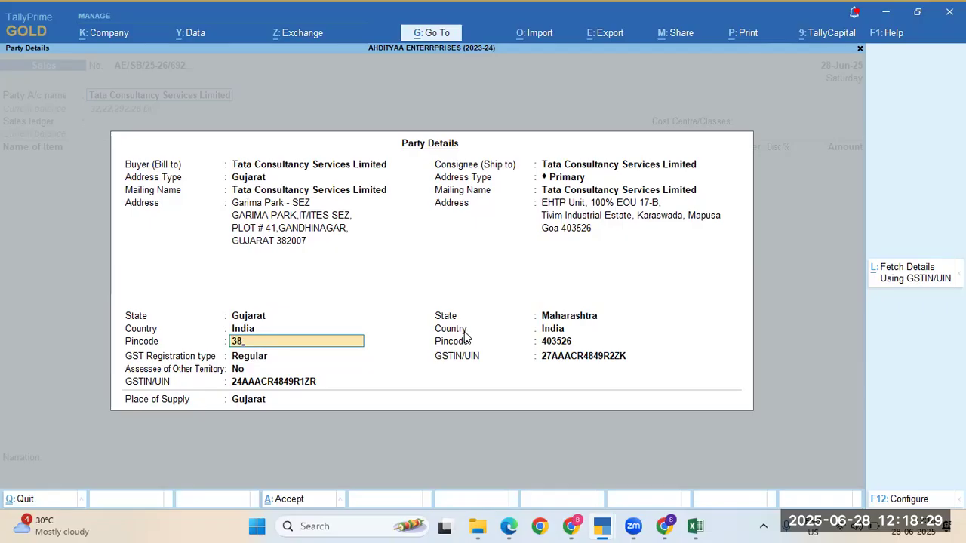
{"action": "type", "text": "2007"}
{"action": "key", "text": "Return"}
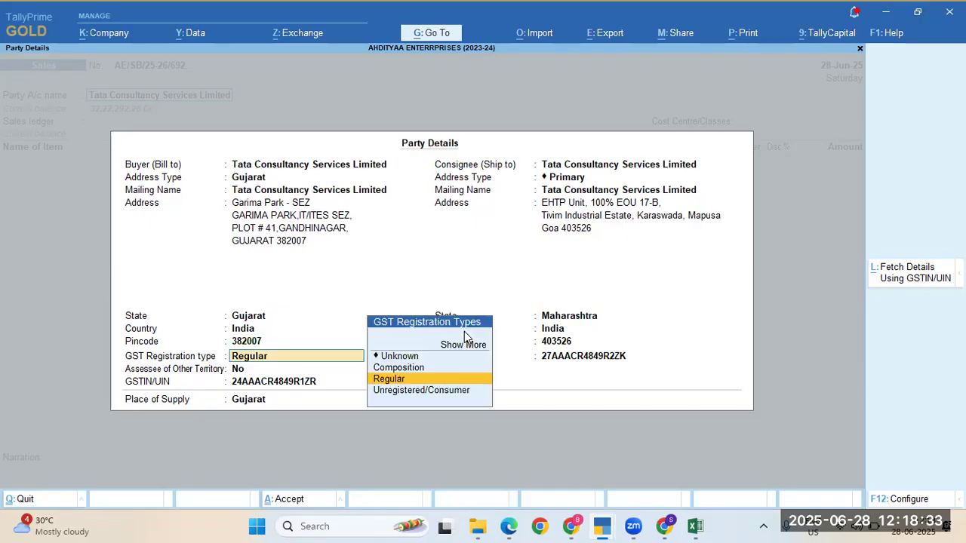
{"action": "key", "text": "alt+Tab"}
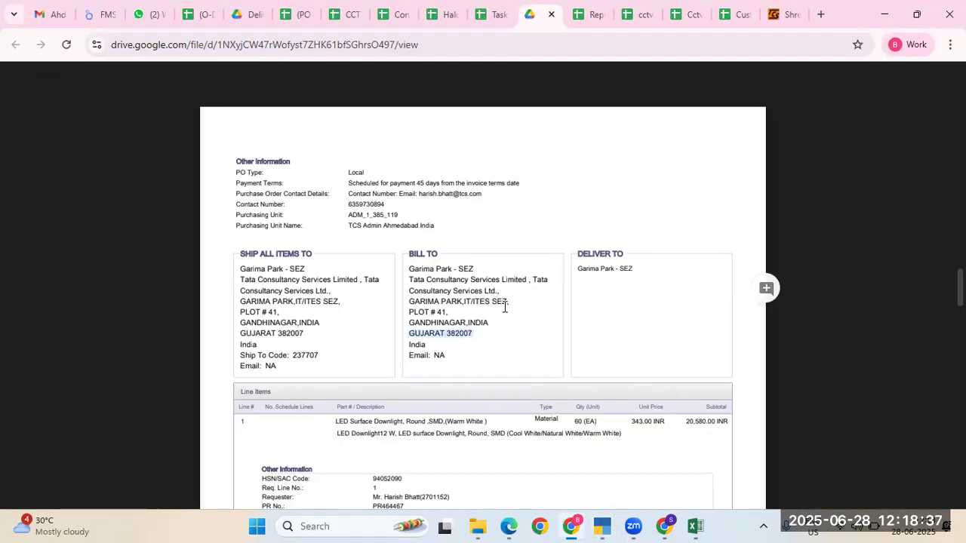
{"action": "key", "text": "alt+Tab"}
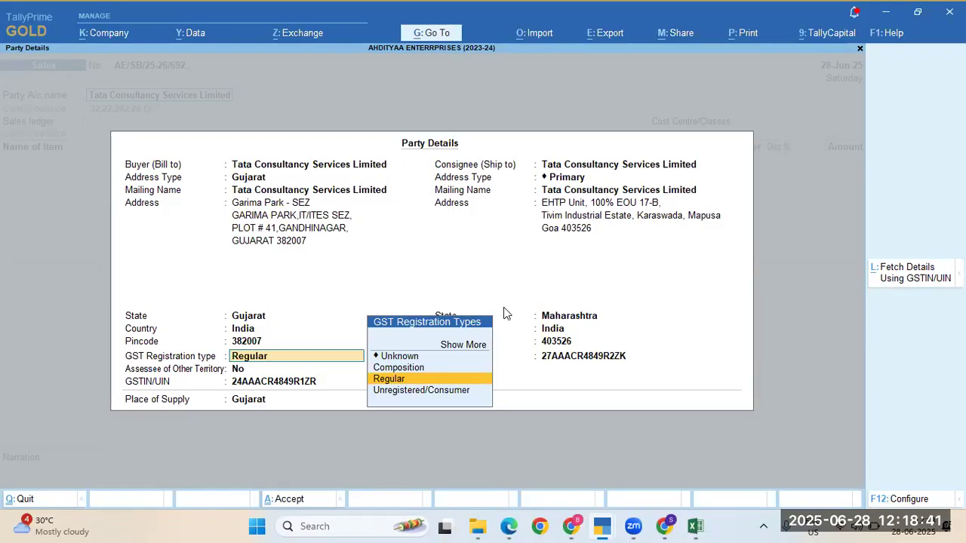
{"action": "key", "text": "Up"}
{"action": "key", "text": "Up"}
{"action": "key", "text": "Up"}
{"action": "key", "text": "Return"}
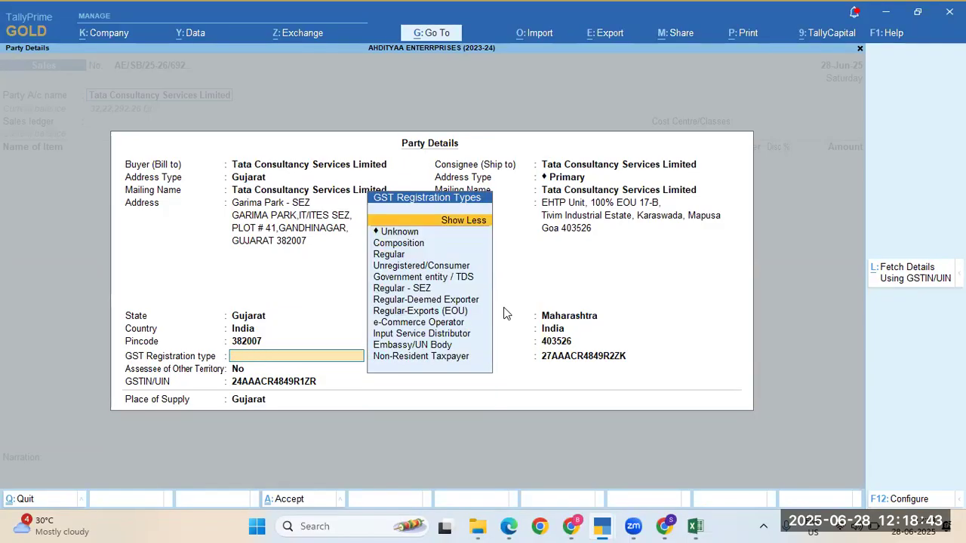
{"action": "key", "text": "Down"}
{"action": "key", "text": "Down"}
{"action": "key", "text": "Down"}
{"action": "key", "text": "Down"}
{"action": "key", "text": "Down"}
{"action": "key", "text": "Down"}
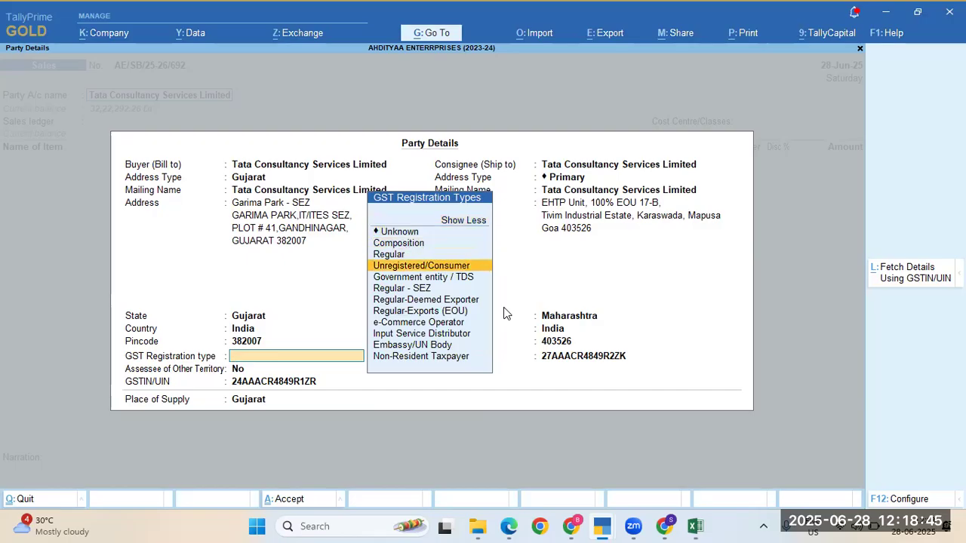
{"action": "key", "text": "Return"}
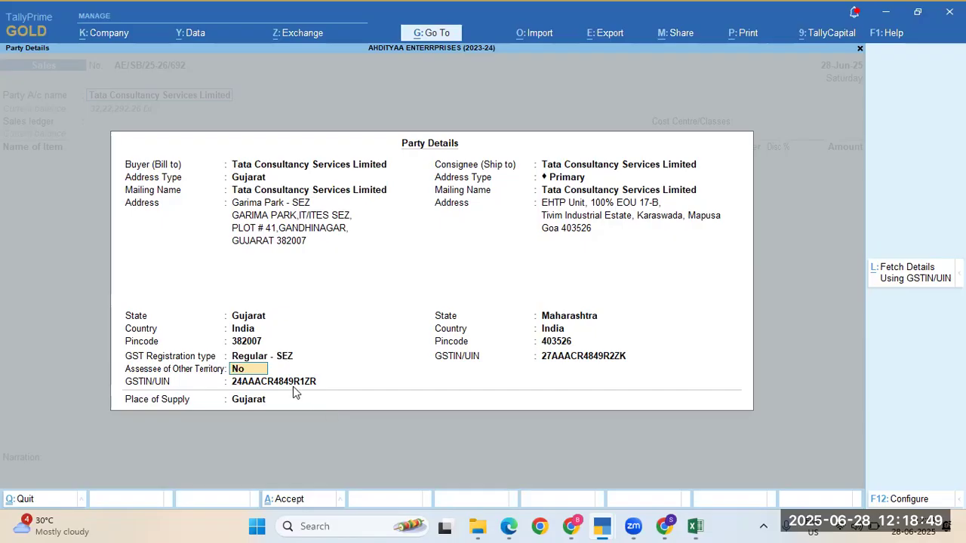
{"action": "key", "text": "Return"}
{"action": "key", "text": "alt+Tab"}
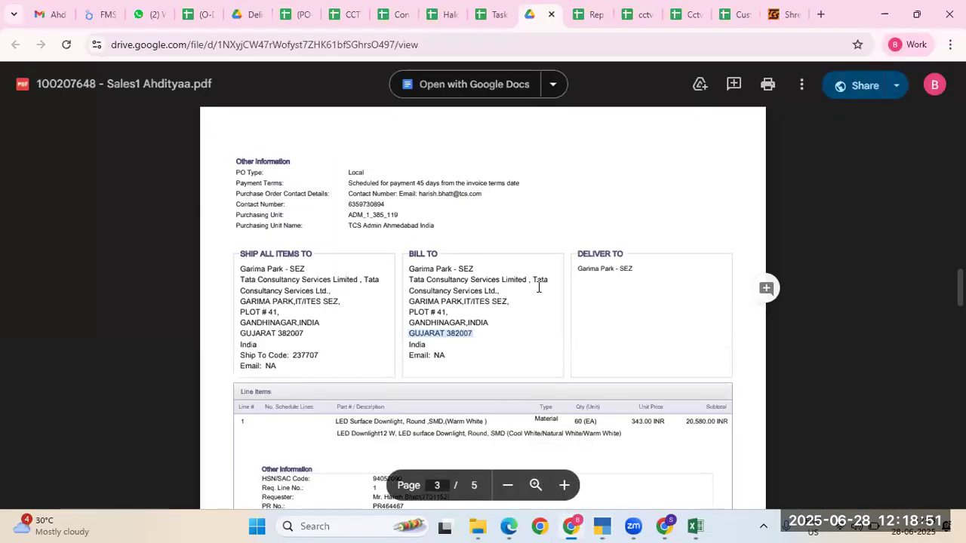
{"action": "scroll", "coordinate": [572, 241], "scroll_direction": "up", "scroll_amount": 20}
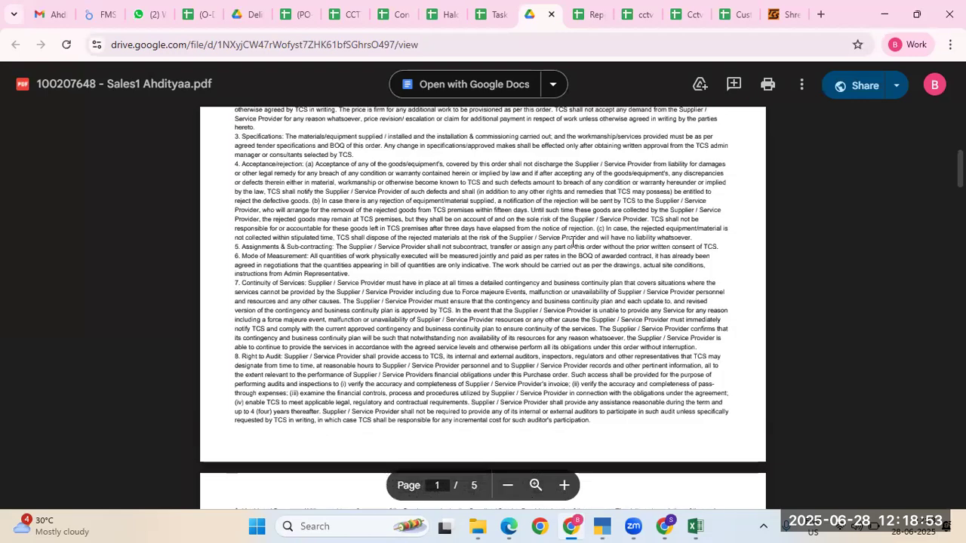
{"action": "double_click", "coordinate": [531, 238]}
{"action": "key", "text": "ctrl+c"}
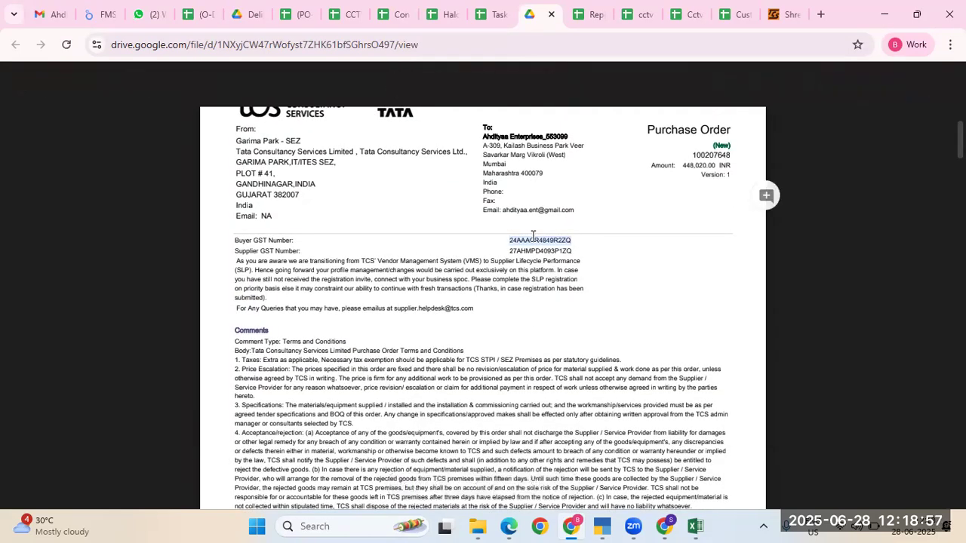
{"action": "key", "text": "alt+Tab"}
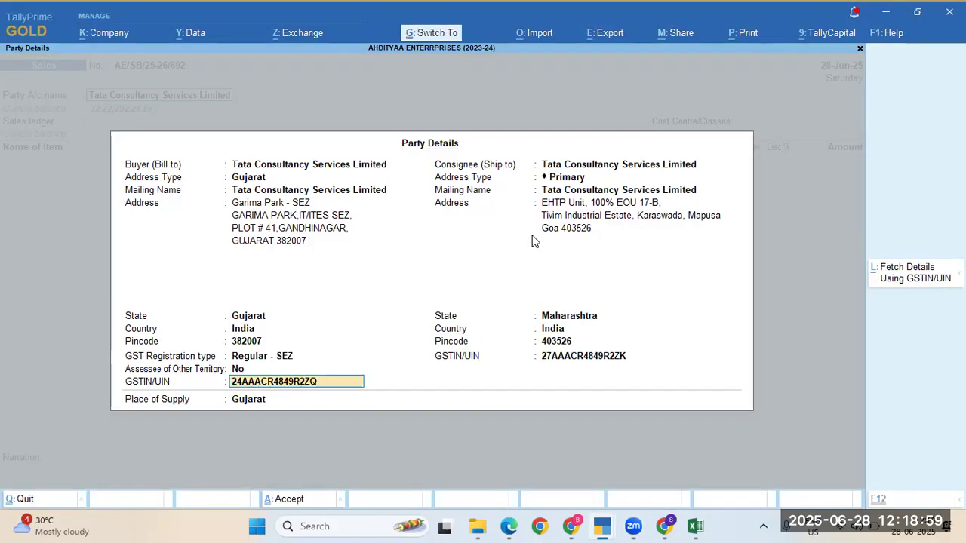
{"action": "key", "text": "ctrl+v"}
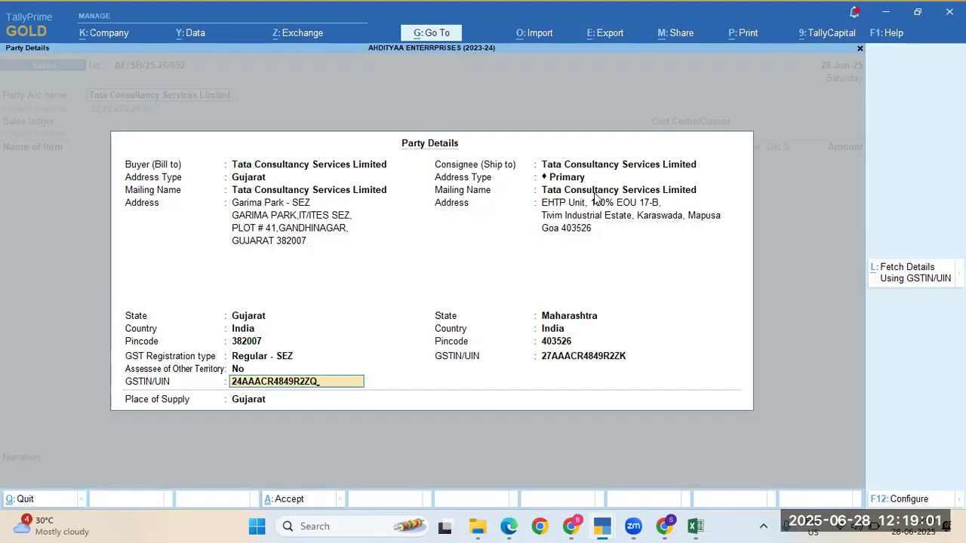
{"action": "left_click", "coordinate": [591, 206]}
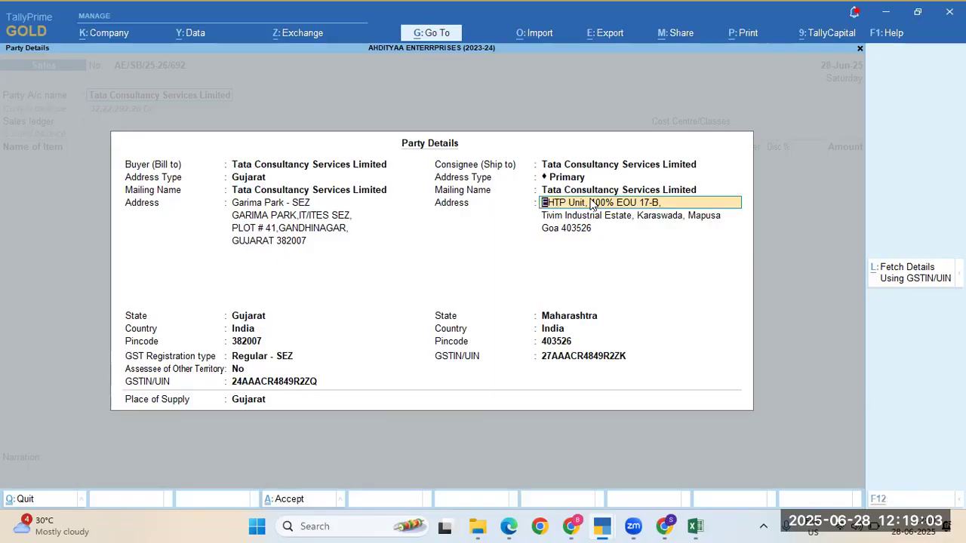
Step: Replace the first consignee address line with 'GARIMA PARK,IT/ITES SEZ,' from the ship-to address
{"action": "key", "text": "alt+Tab"}
{"action": "key", "text": "alt+Tab"}
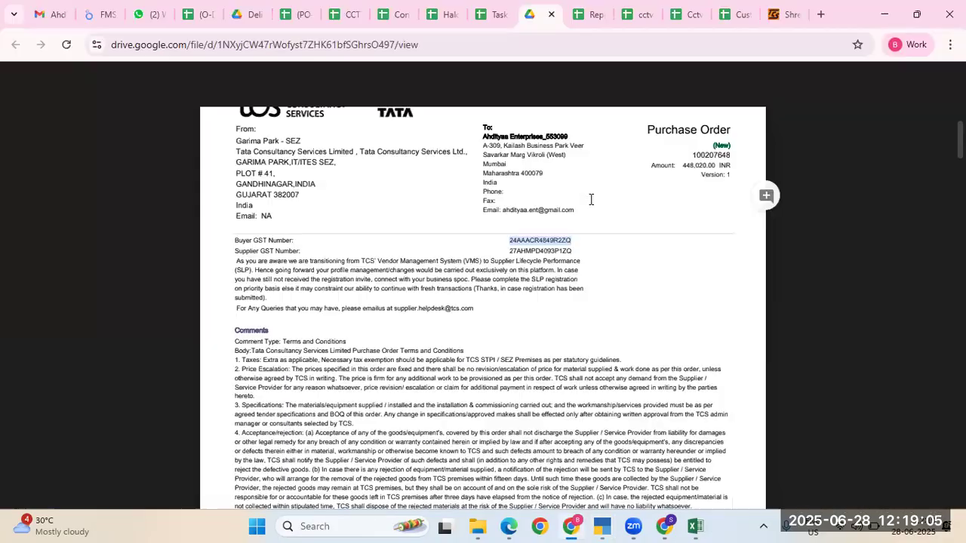
{"action": "scroll", "coordinate": [309, 330], "scroll_direction": "down", "scroll_amount": 5}
{"action": "scroll", "coordinate": [309, 329], "scroll_direction": "down", "scroll_amount": 8}
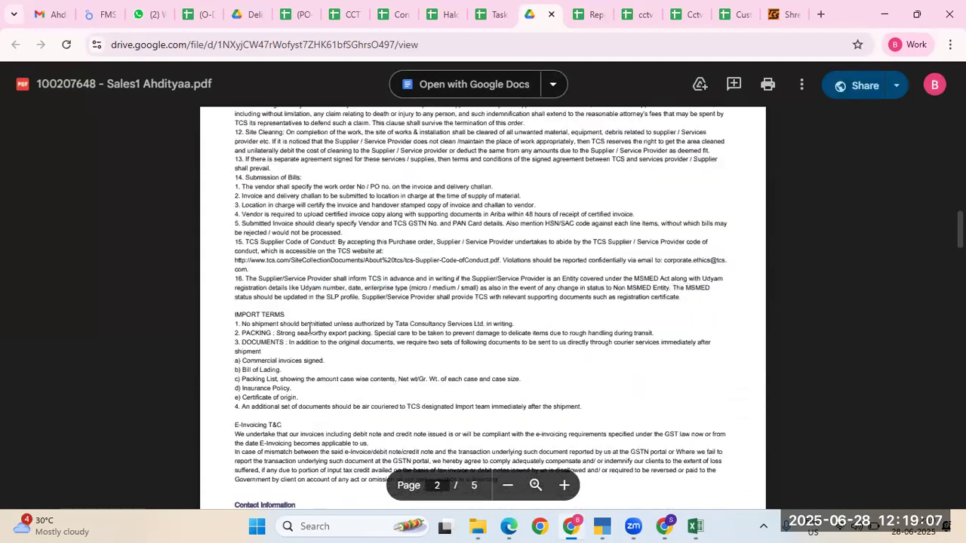
{"action": "scroll", "coordinate": [309, 330], "scroll_direction": "down", "scroll_amount": 1}
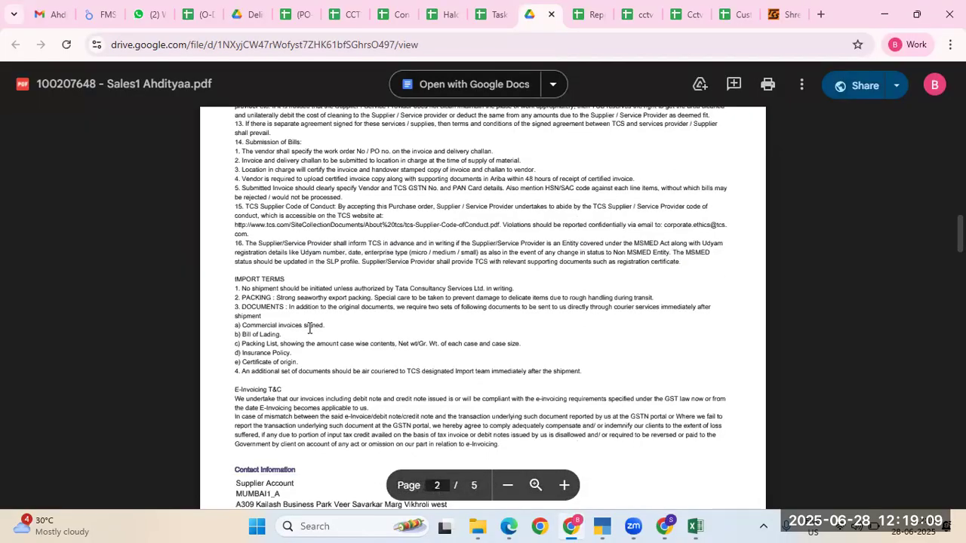
{"action": "scroll", "coordinate": [241, 265], "scroll_direction": "down", "scroll_amount": 1}
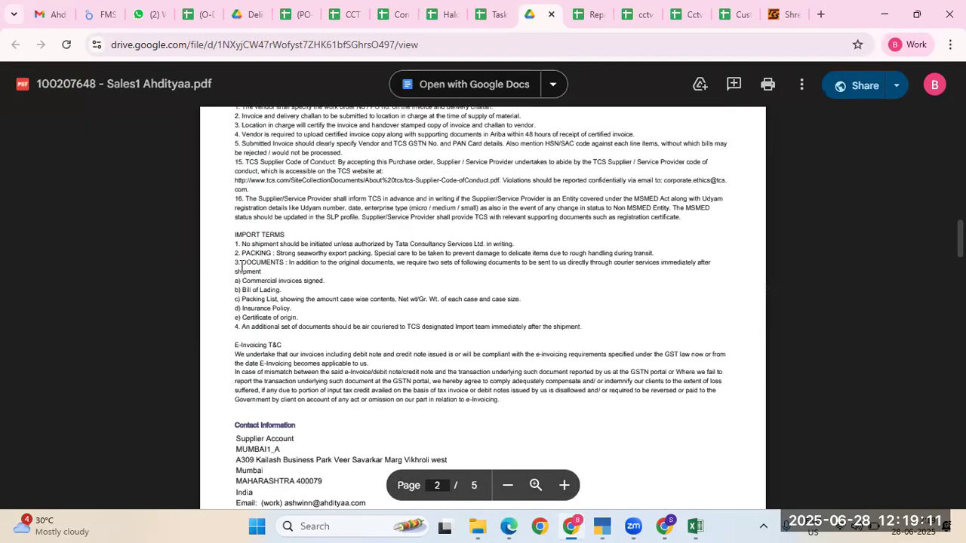
{"action": "scroll", "coordinate": [242, 266], "scroll_direction": "down", "scroll_amount": 10}
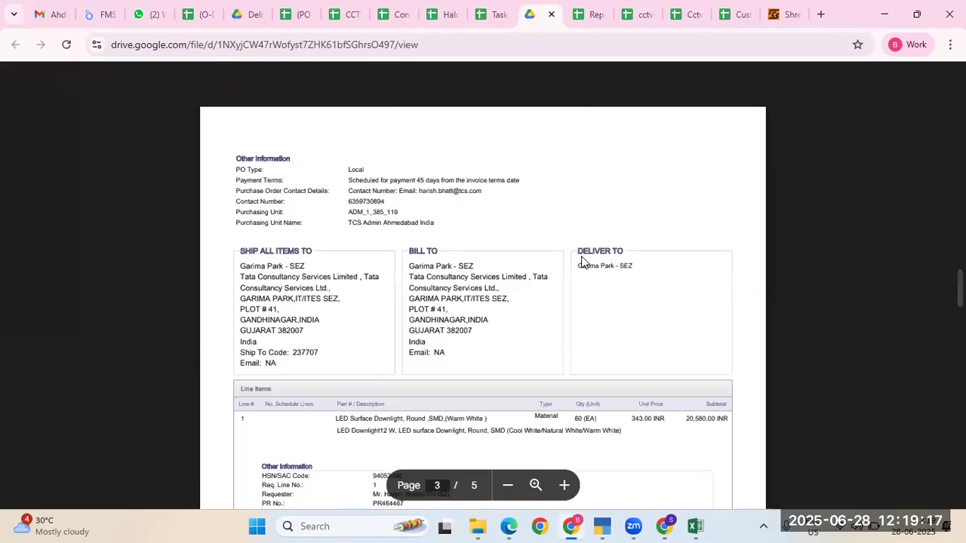
{"action": "key", "text": "alt+Tab"}
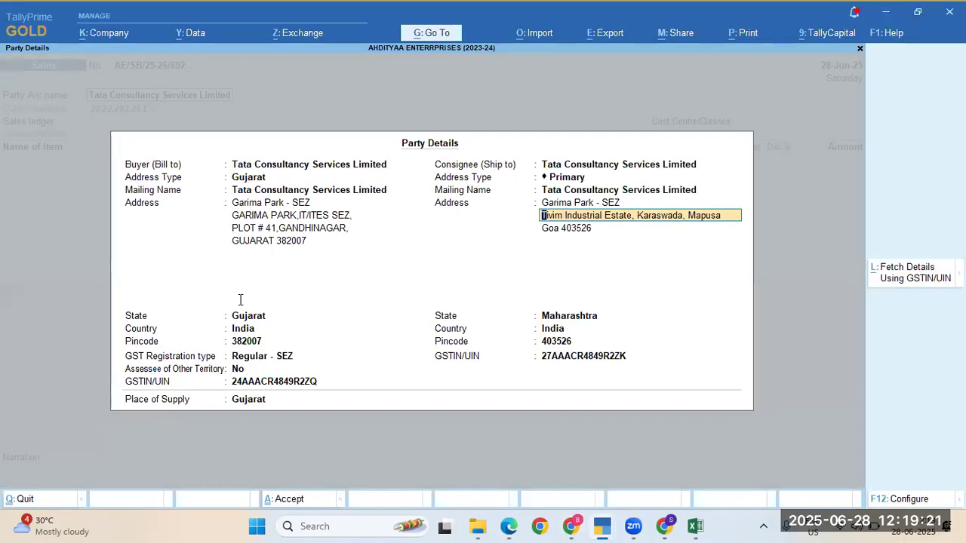
{"action": "key", "text": "alt+Tab"}
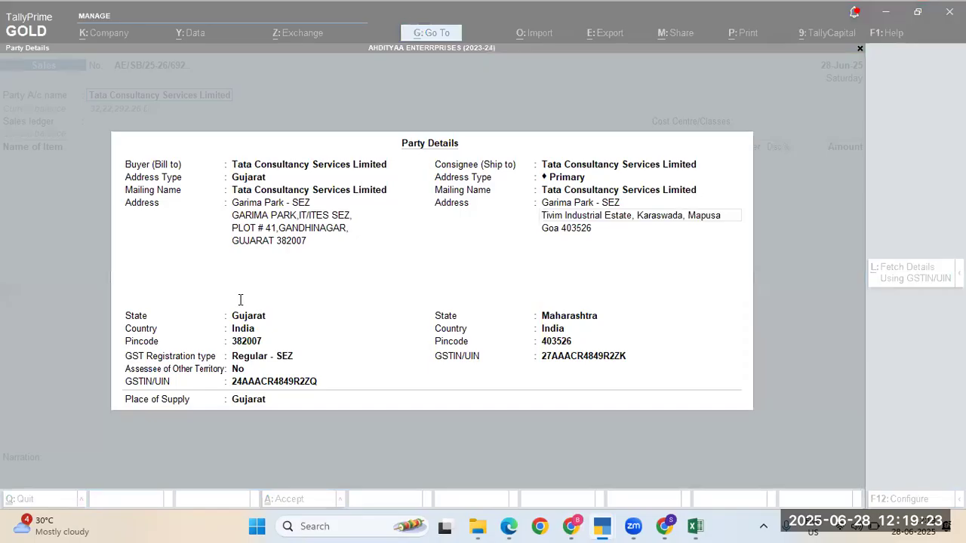
{"action": "key", "text": "alt+Tab"}
{"action": "triple_click", "coordinate": [346, 298]}
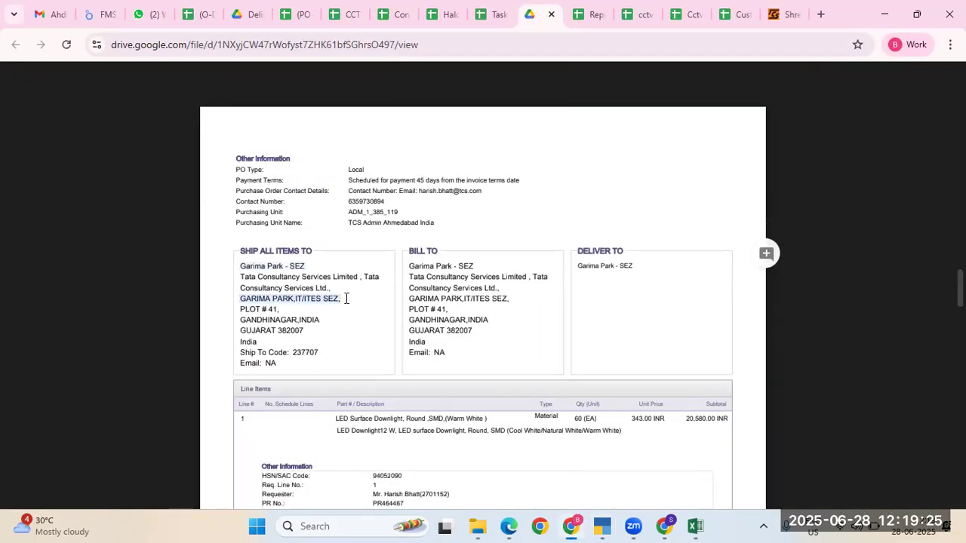
{"action": "key", "text": "ctrl+c"}
{"action": "key", "text": "alt+Tab"}
{"action": "key", "text": "ctrl+alt+v"}
{"action": "key", "text": "Return"}
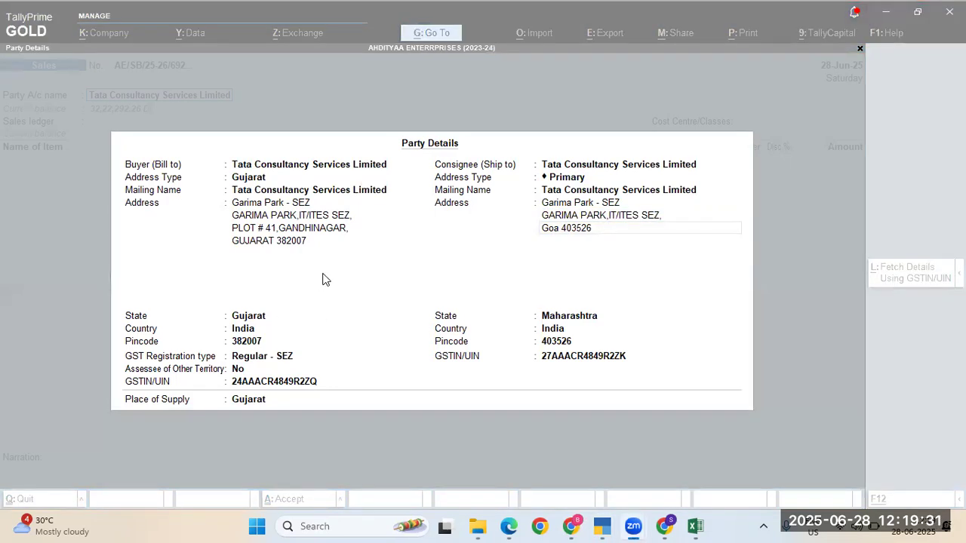
{"action": "key", "text": "alt+Tab"}
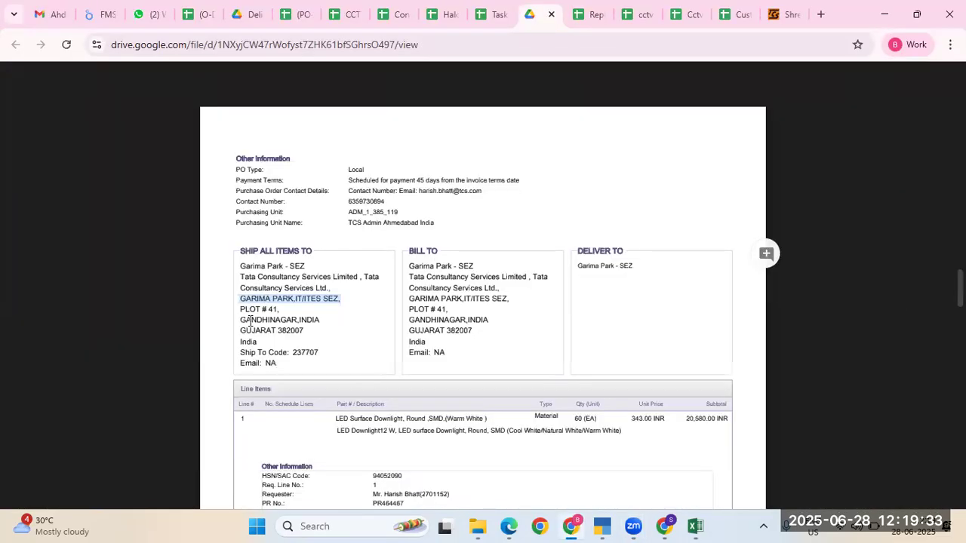
{"action": "left_click_drag", "start_coordinate": [241, 310], "coordinate": [282, 309]}
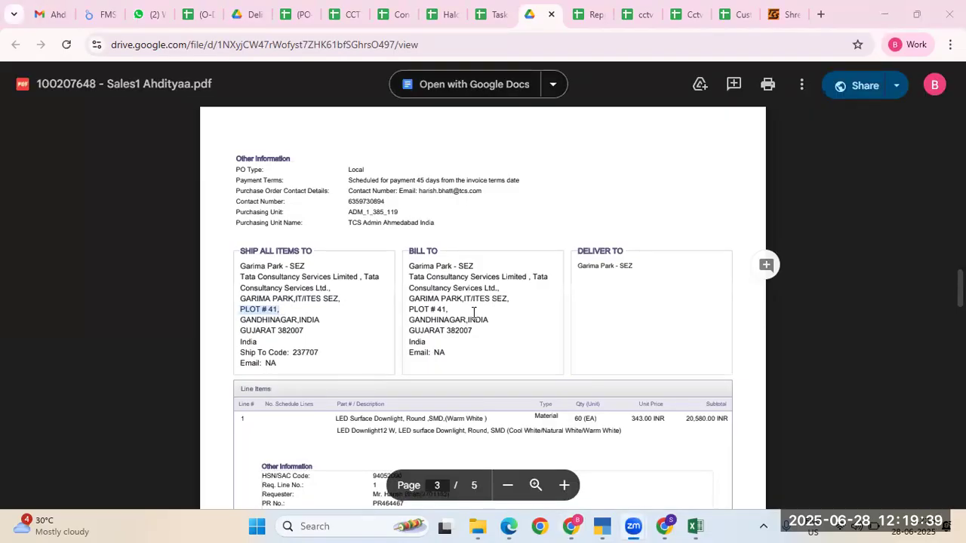
{"action": "key", "text": "alt+Tab"}
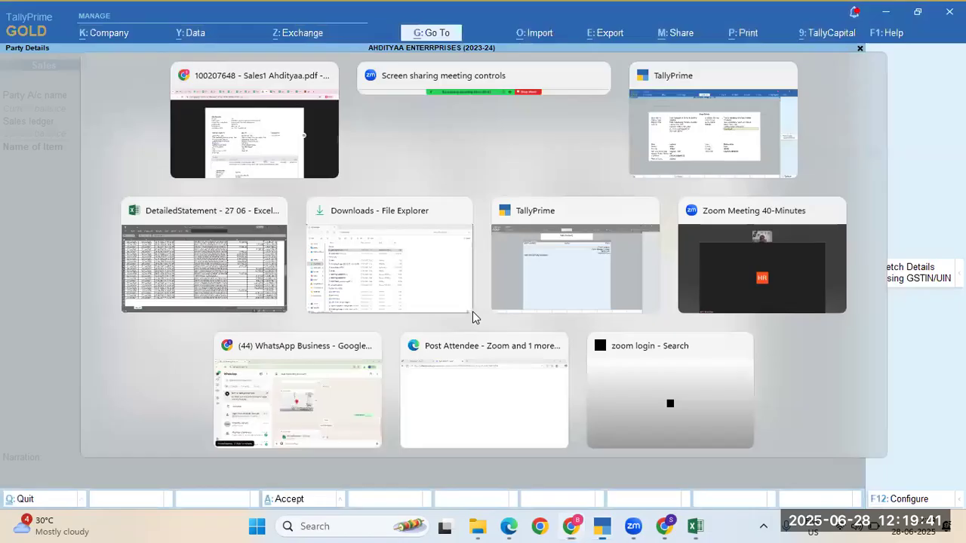
{"action": "key", "text": "ctrl+alt+v"}
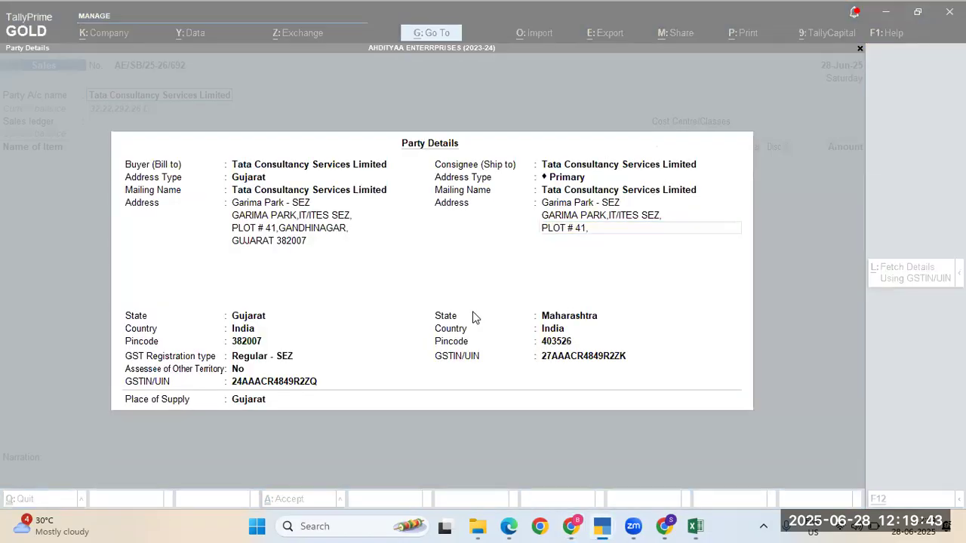
{"action": "key", "text": "alt+Tab"}
{"action": "double_click", "coordinate": [268, 320]}
{"action": "key", "text": "ctrl+c"}
{"action": "key", "text": "alt+Tab"}
{"action": "key", "text": "ctrl+alt+v"}
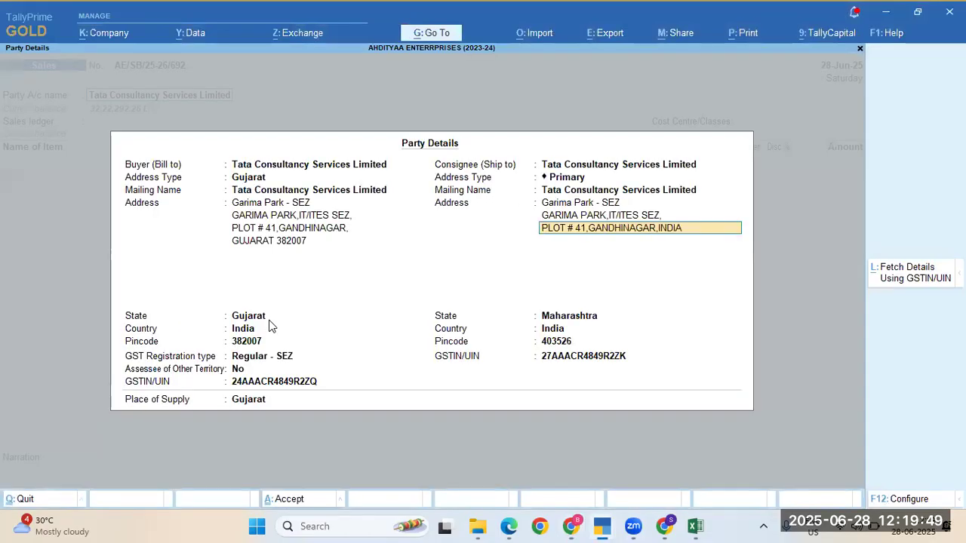
{"action": "key", "text": "BackSpace"}
{"action": "key", "text": "BackSpace"}
{"action": "key", "text": "BackSpace"}
{"action": "key", "text": "BackSpace"}
{"action": "key", "text": "Return"}
Step: Add GUJARAT 382007 as the final consignee address line
{"action": "key", "text": "alt+Tab"}
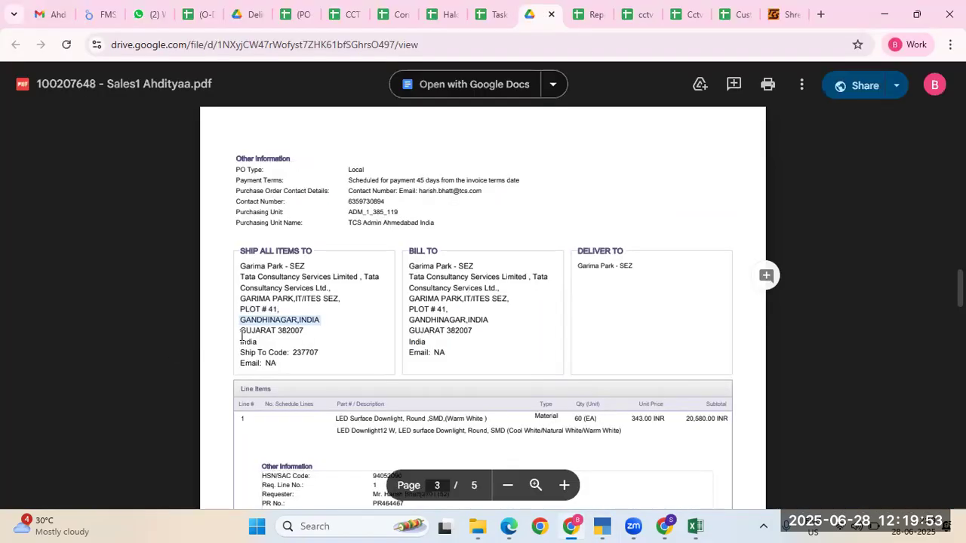
{"action": "left_click_drag", "start_coordinate": [242, 332], "coordinate": [304, 332]}
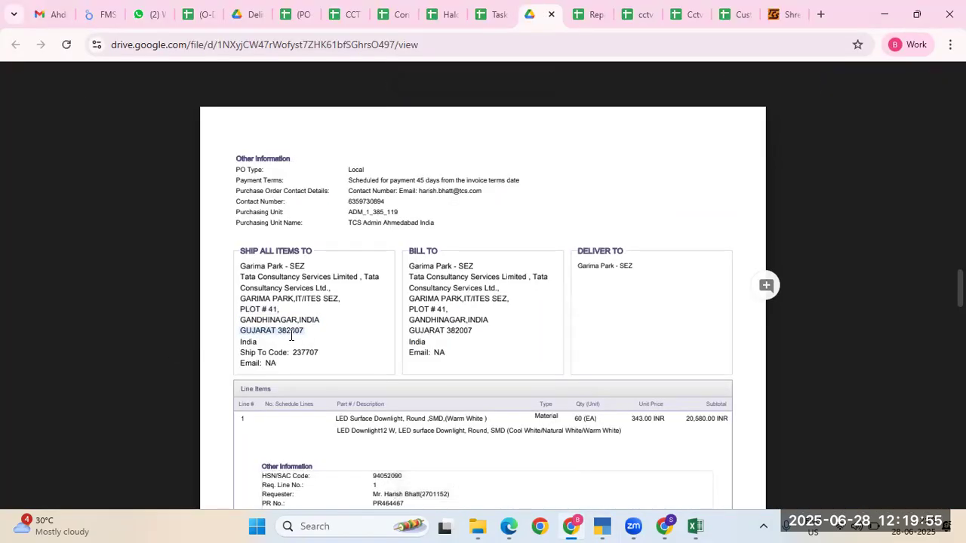
{"action": "key", "text": "alt+Tab"}
{"action": "key", "text": "ctrl+alt+v"}
{"action": "key", "text": "Return"}
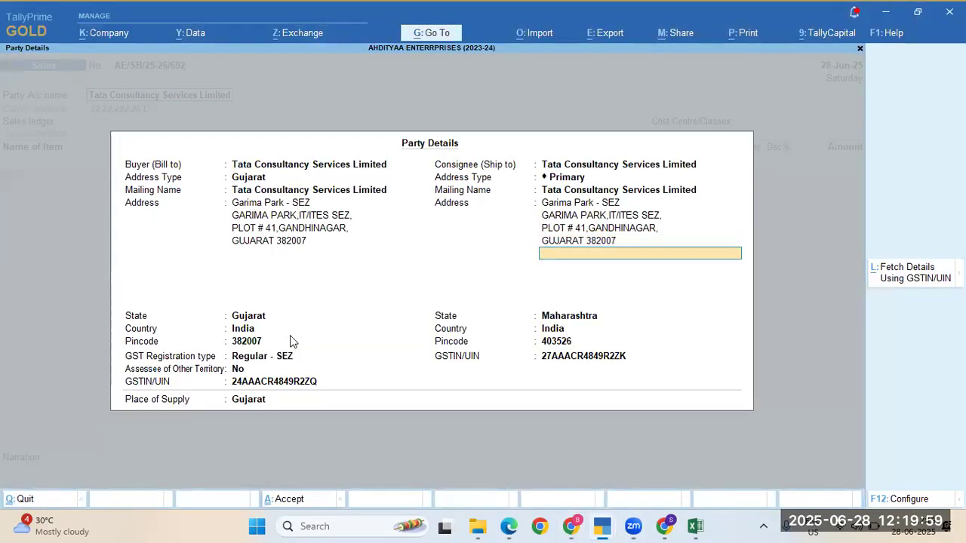
{"action": "key", "text": "Return"}
Step: Set the consignee state to Gujarat and pincode to 382007
{"action": "type", "text": "Guja"}
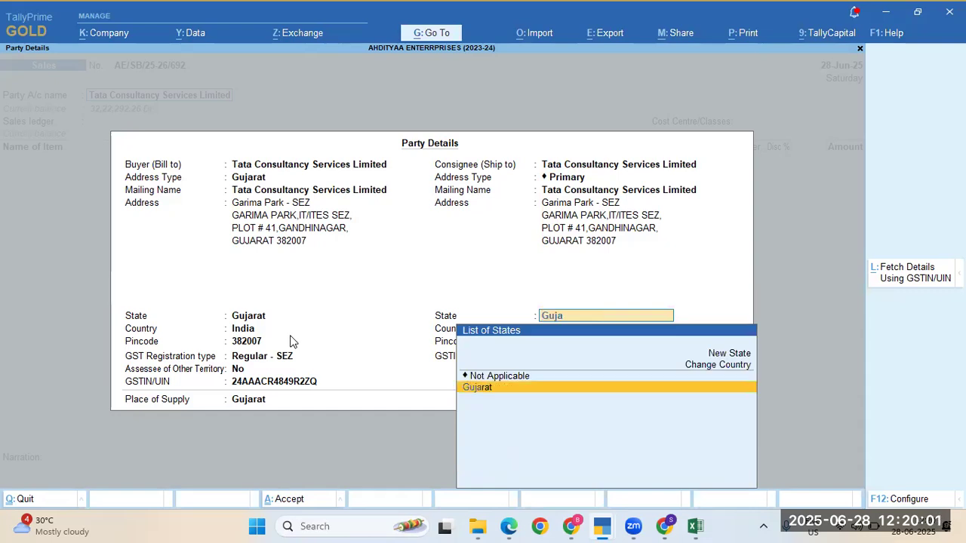
{"action": "type", "text": "r"}
{"action": "key", "text": "Return"}
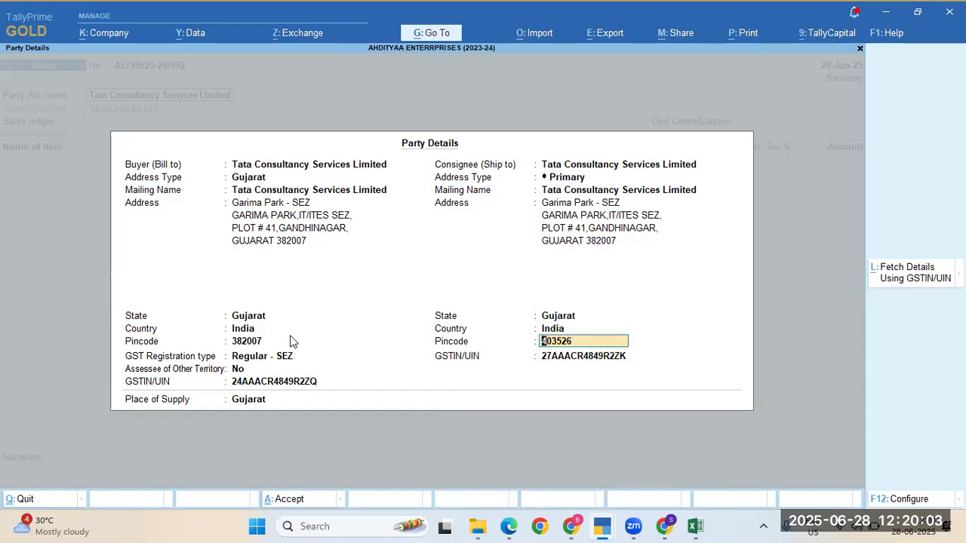
{"action": "type", "text": "382007"}
{"action": "key", "text": "Return"}
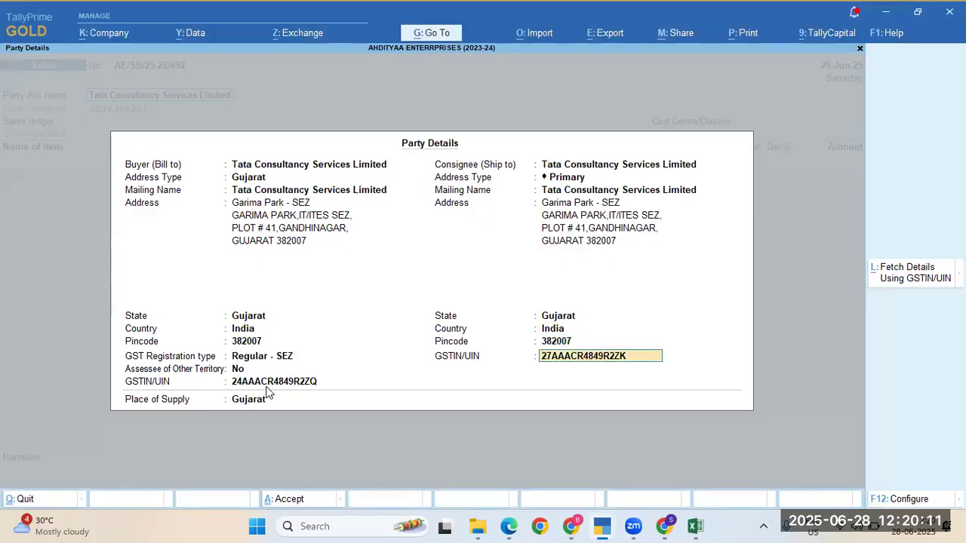
Step: Copy the buyer's GSTIN/UIN into the consignee's GSTIN/UIN
{"action": "left_click", "coordinate": [266, 386]}
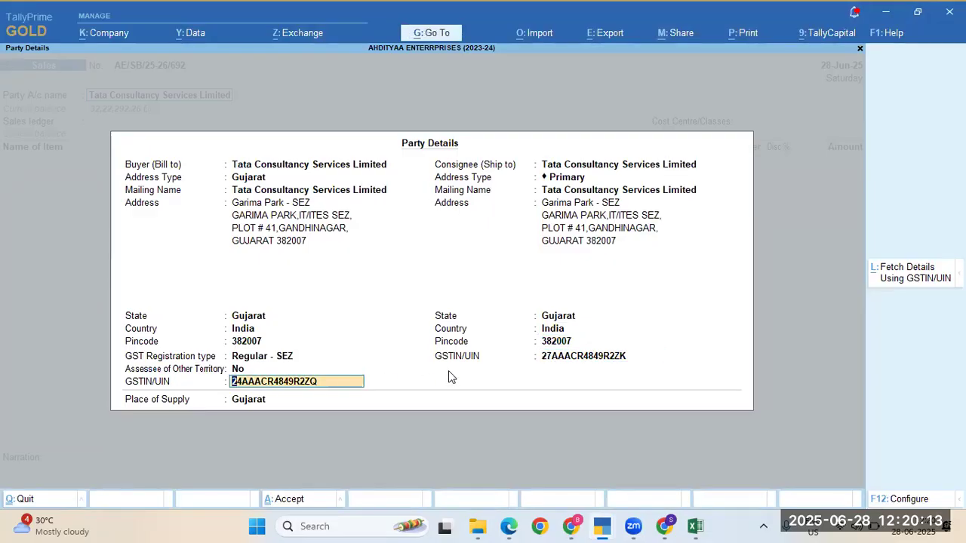
{"action": "left_click", "coordinate": [549, 357]}
{"action": "key", "text": "ctrl+alt+v"}
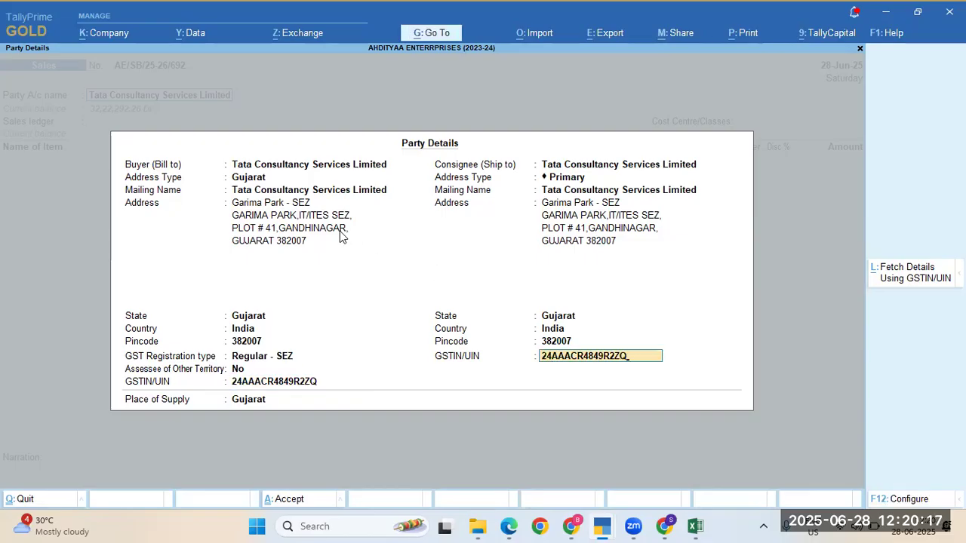
{"action": "key", "text": "Return"}
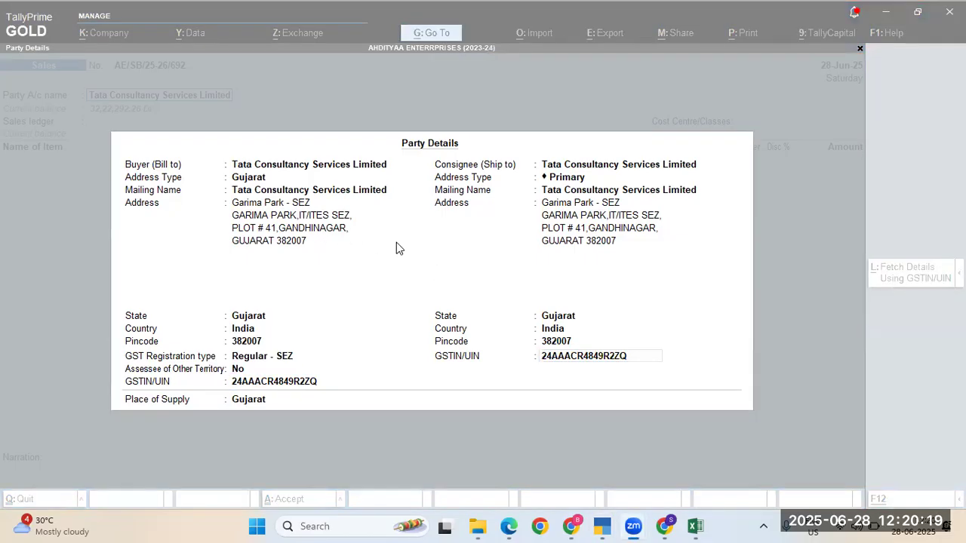
{"action": "key", "text": "alt+Tab"}
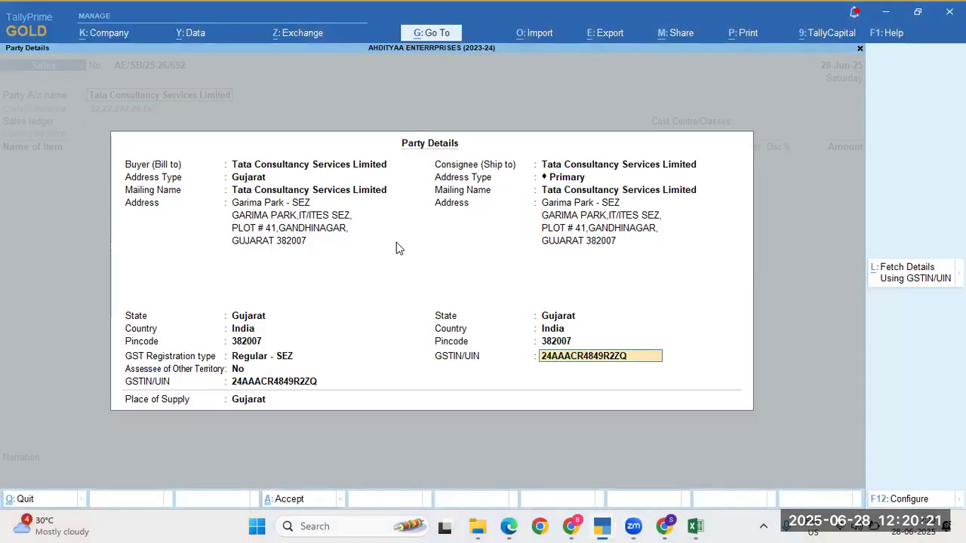
{"action": "key", "text": "alt+Tab"}
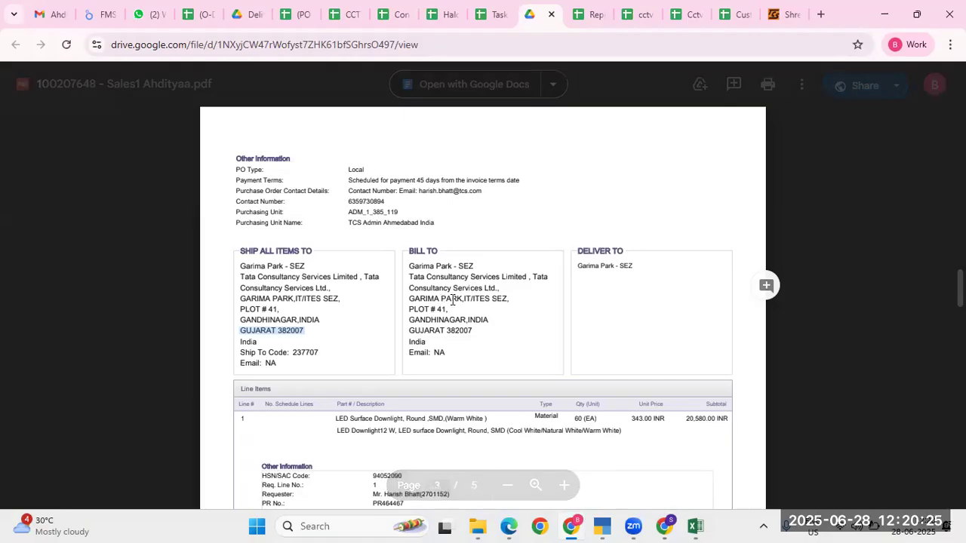
{"action": "key", "text": "alt+Tab"}
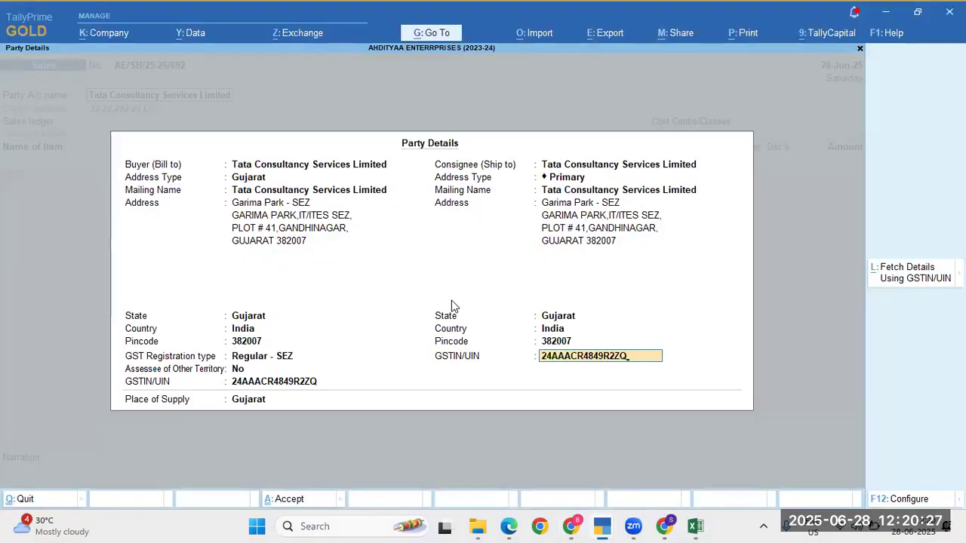
{"action": "key", "text": "Return"}
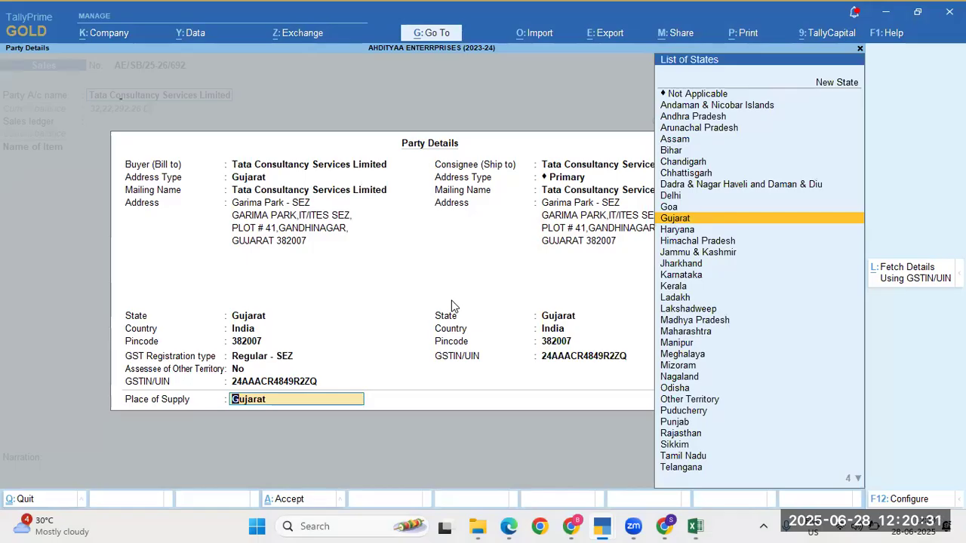
Step: Keep Gujarat as place of supply and choose Sales - SEZ (Project) with Not Applicable cost centre
{"action": "key", "text": "Return"}
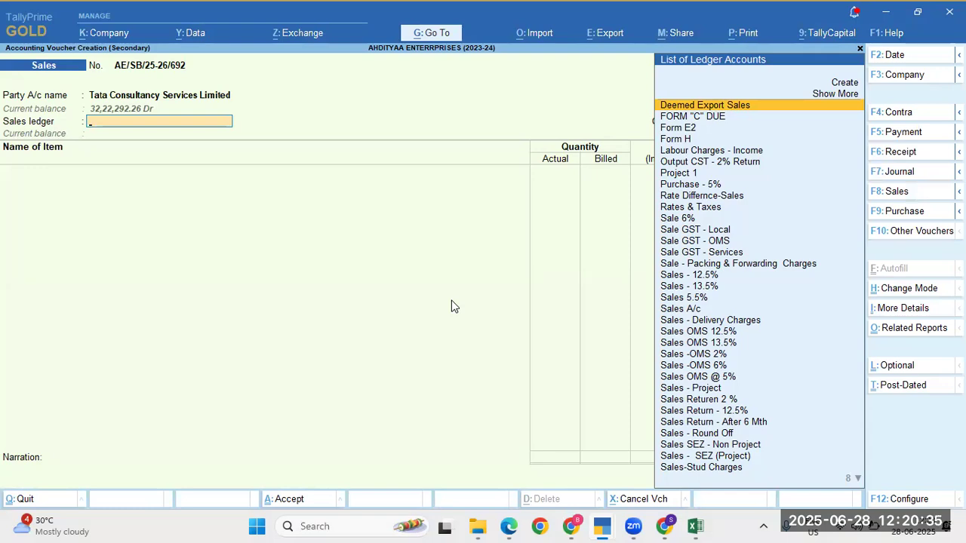
{"action": "type", "text": "Sez"}
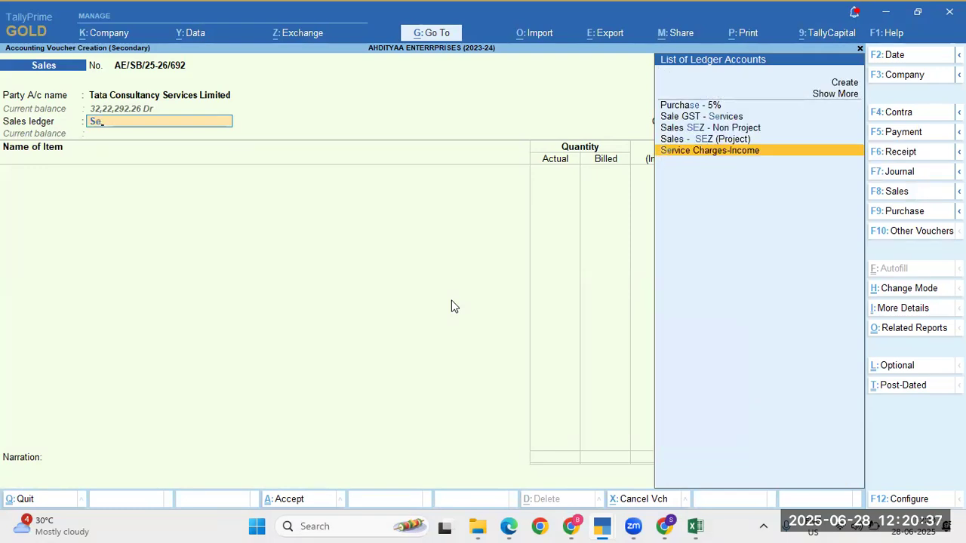
{"action": "key", "text": "Down"}
{"action": "key", "text": "Down"}
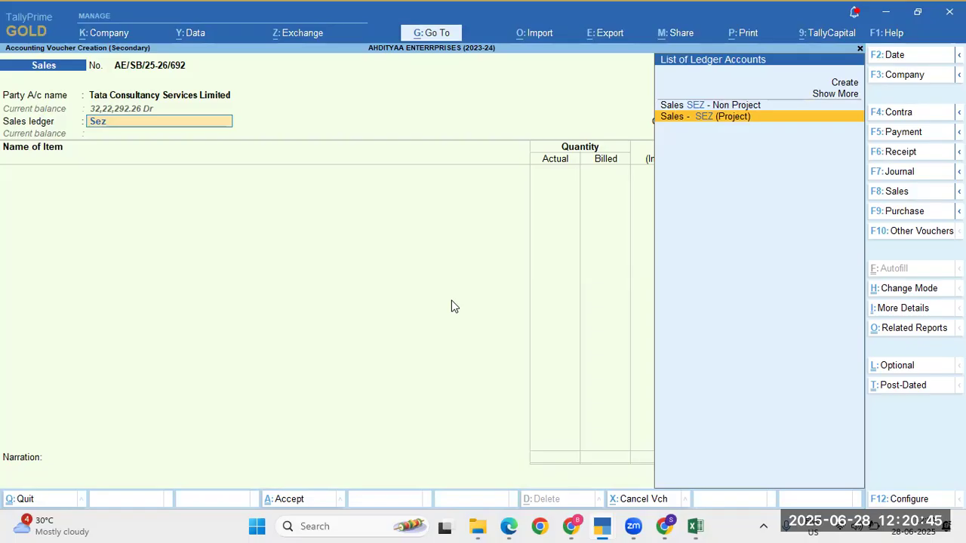
{"action": "key", "text": "Return"}
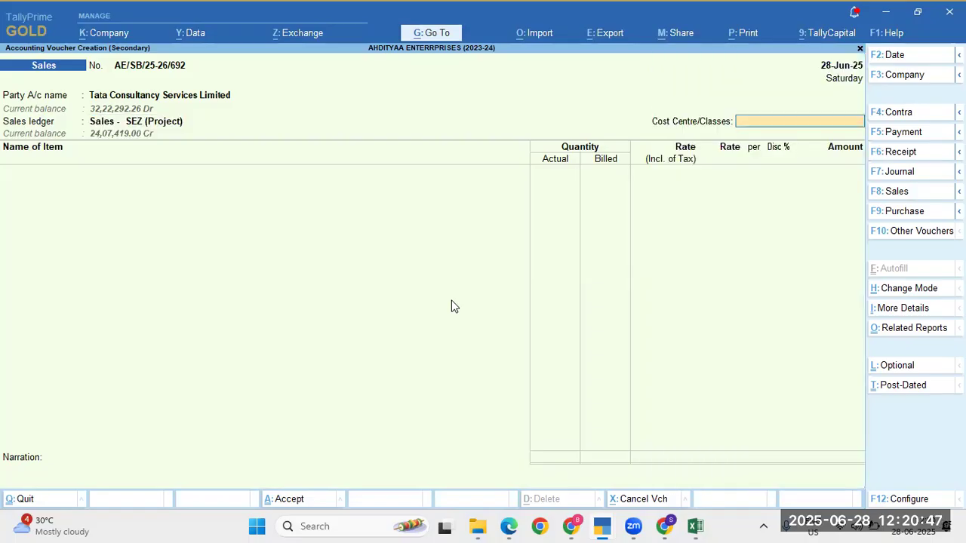
{"action": "key", "text": "Return"}
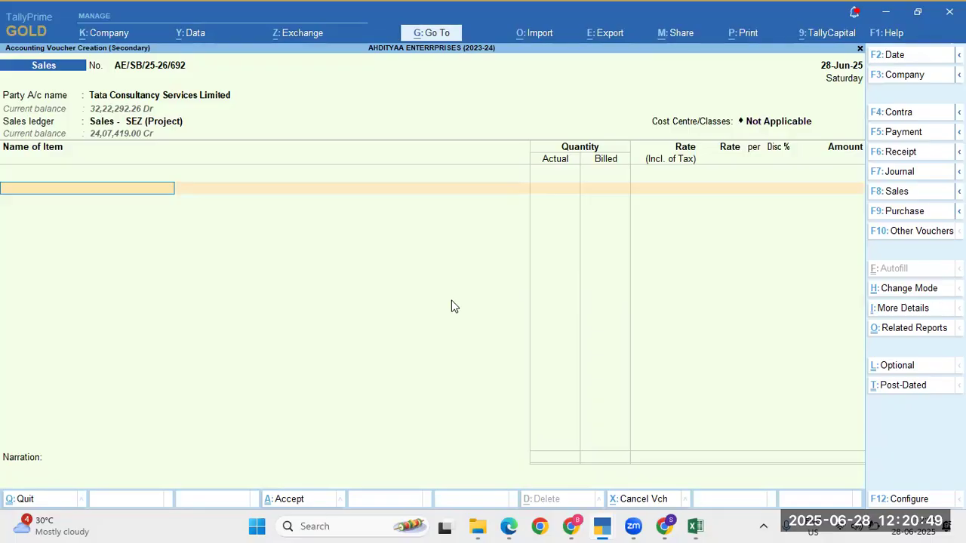
{"action": "key", "text": "alt+Tab"}
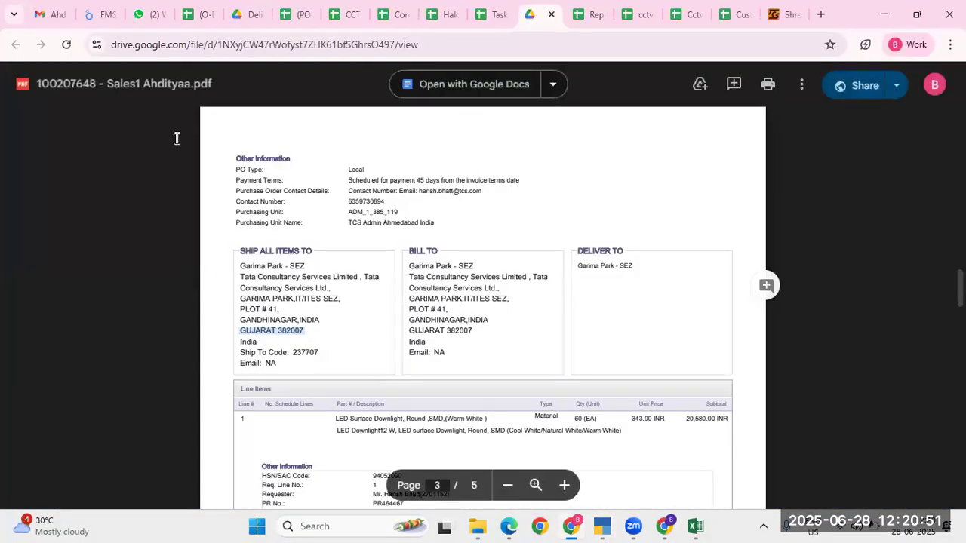
Step: Open the purchase order PDF attached in Gmail and select first item code HLB-07-20-CW-IP
{"action": "left_click", "coordinate": [56, 15]}
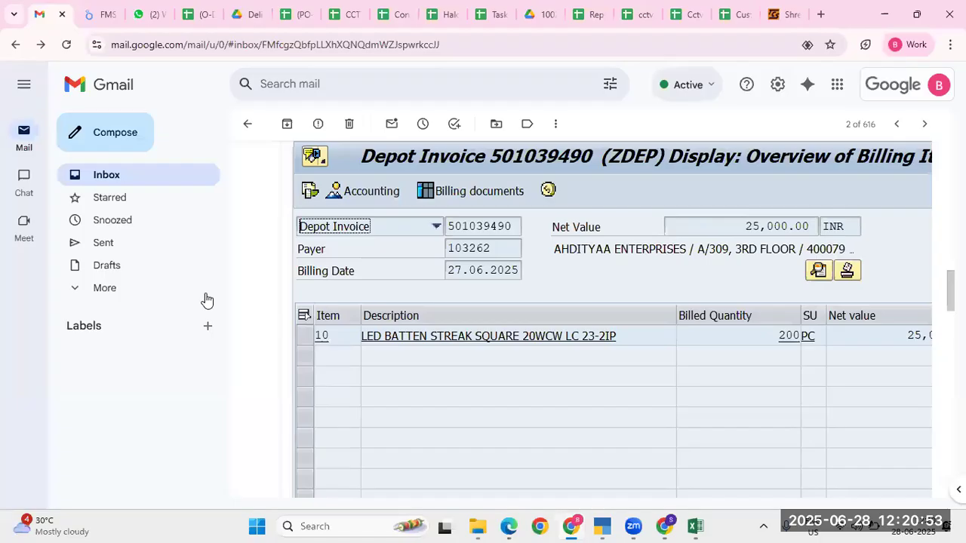
{"action": "scroll", "coordinate": [488, 235], "scroll_direction": "up", "scroll_amount": 15}
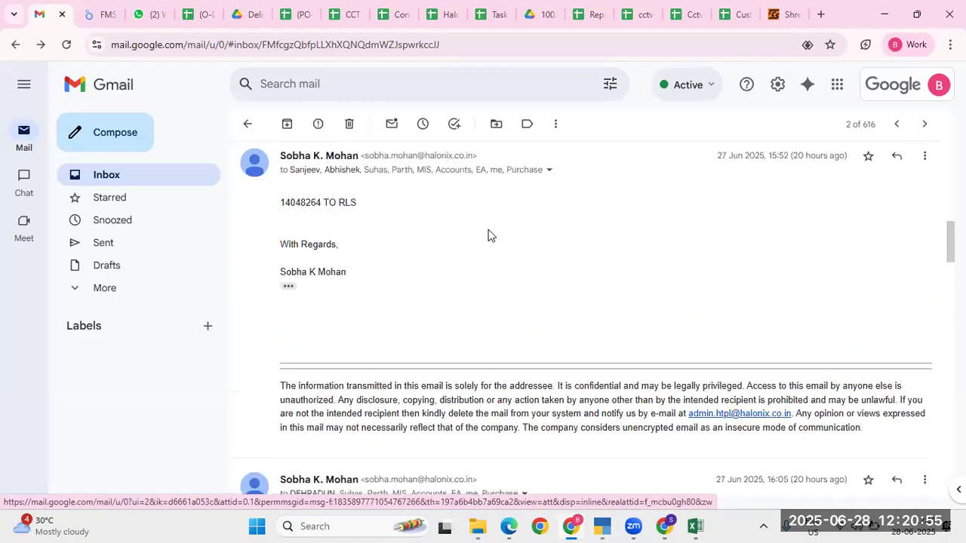
{"action": "scroll", "coordinate": [461, 243], "scroll_direction": "down", "scroll_amount": 2}
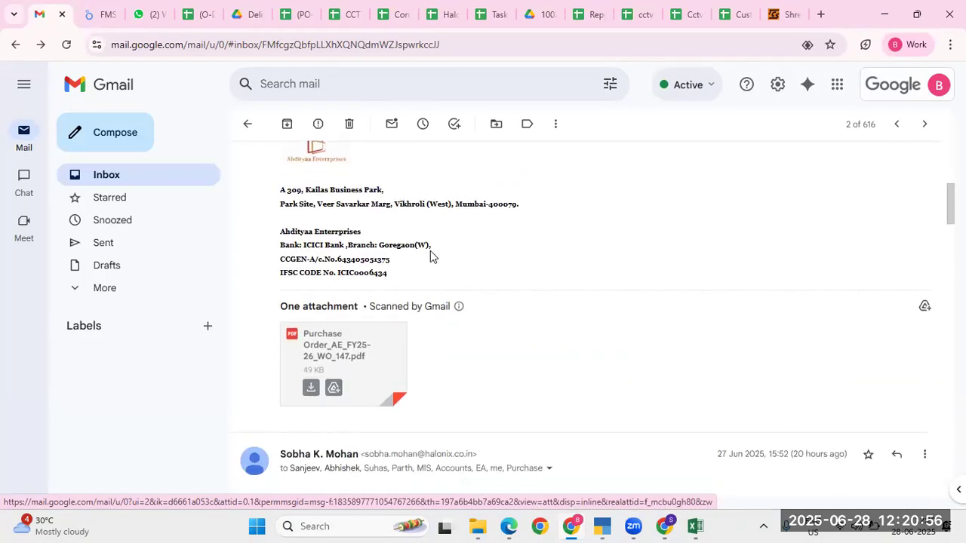
{"action": "left_click", "coordinate": [368, 348]}
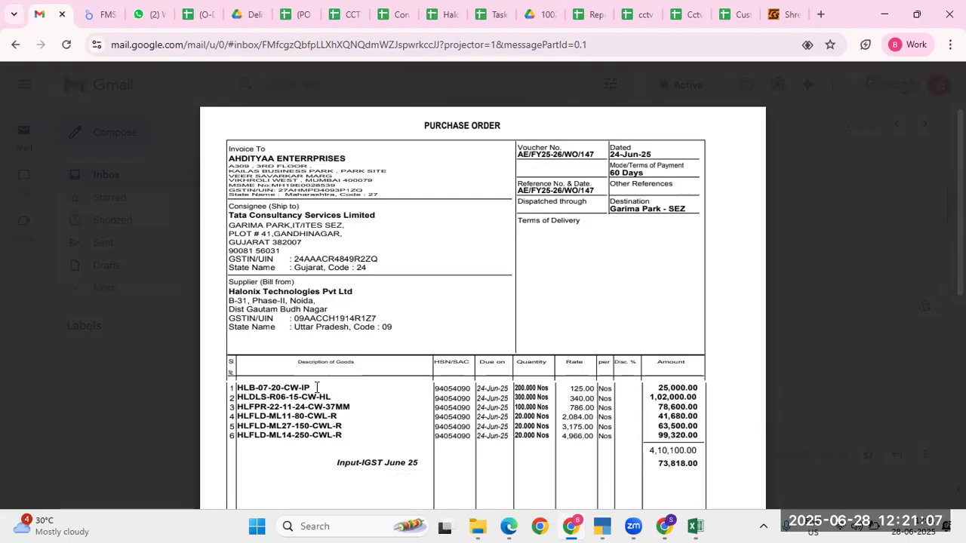
{"action": "double_click", "coordinate": [239, 387]}
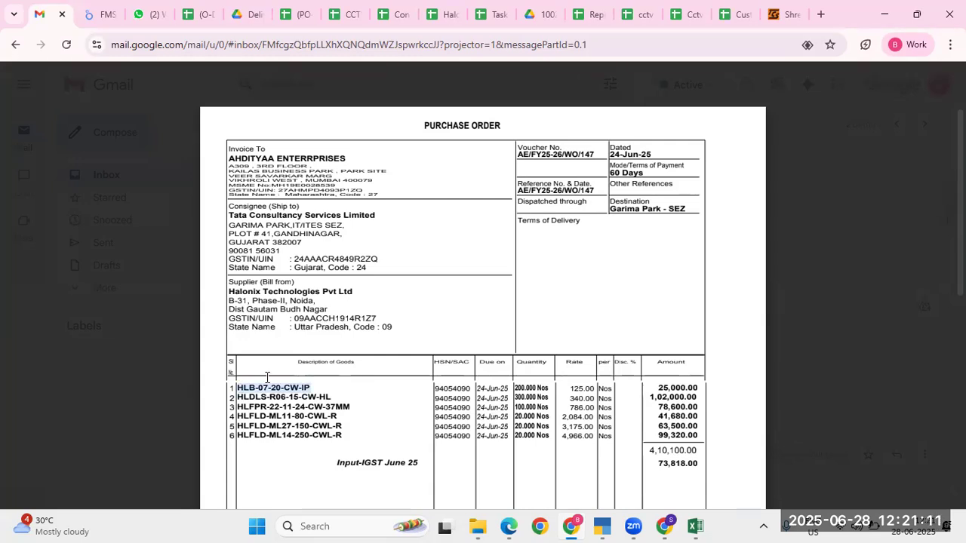
{"action": "key", "text": "alt+Tab"}
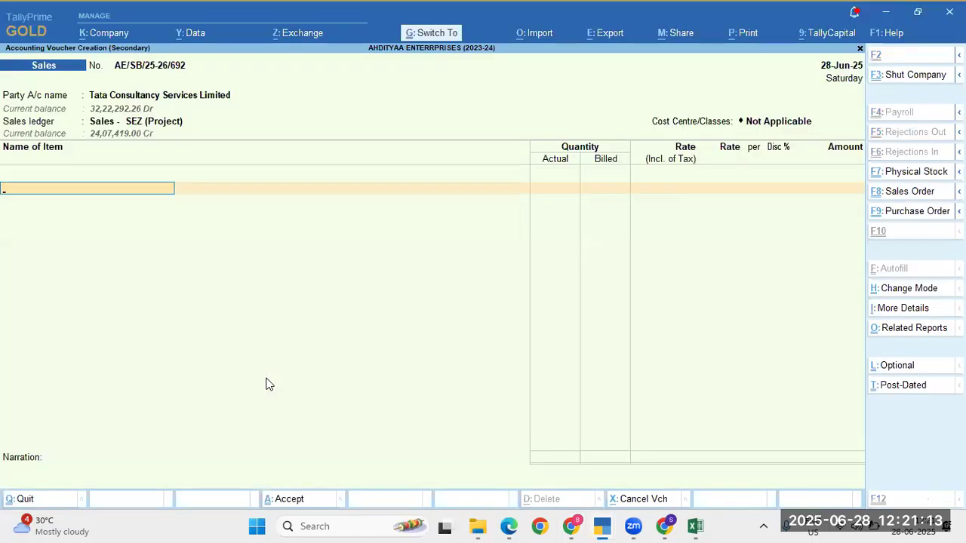
Step: Enter HLB-07-20-CW-IP as the voucher's first item, typing Hlb0720cw while checking the PDF
{"action": "key", "text": "ctrl+v"}
{"action": "key", "text": "alt+Tab"}
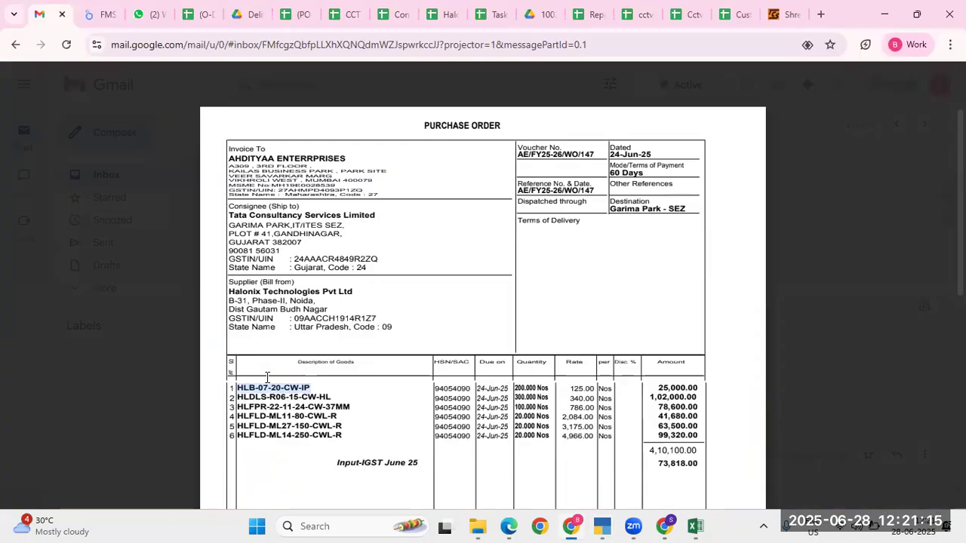
{"action": "key", "text": "alt+Tab"}
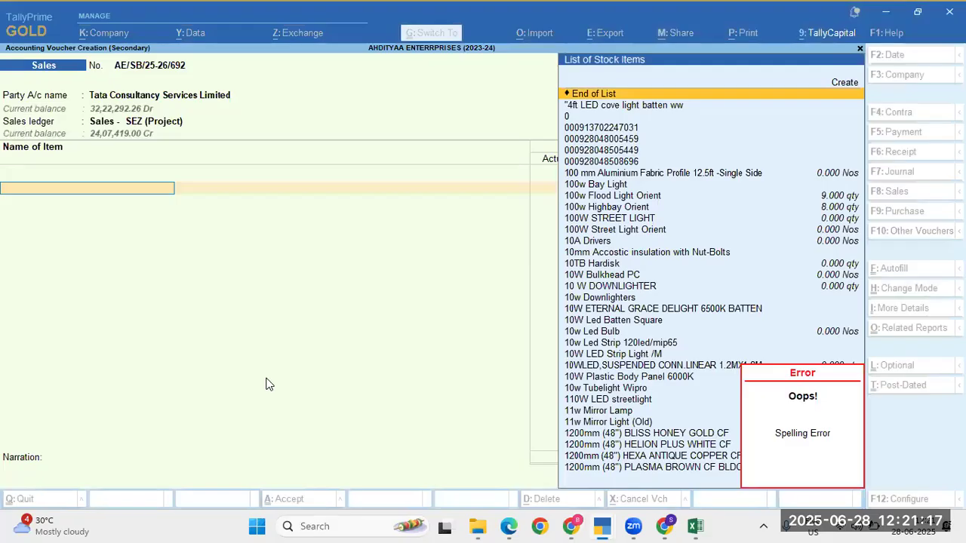
{"action": "type", "text": "Hlb"}
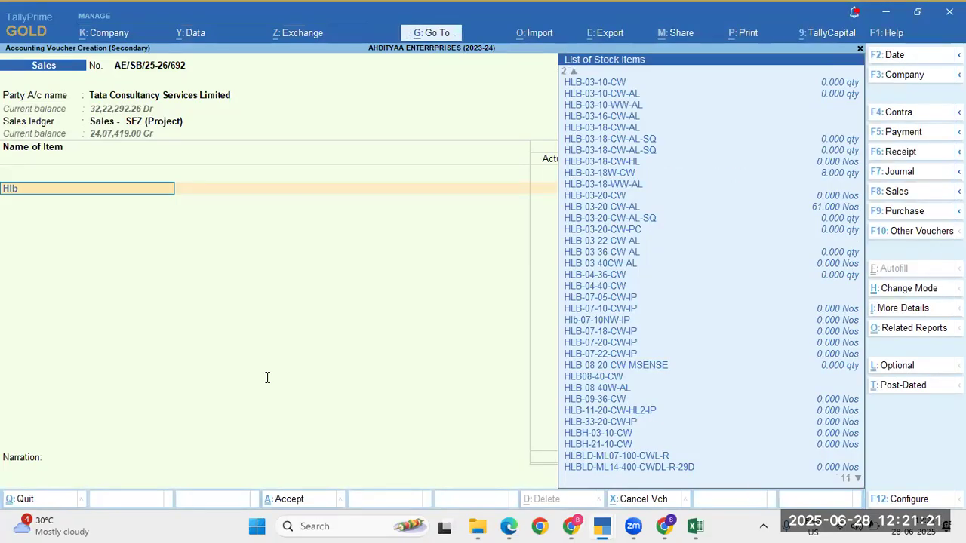
{"action": "key", "text": "alt+Tab"}
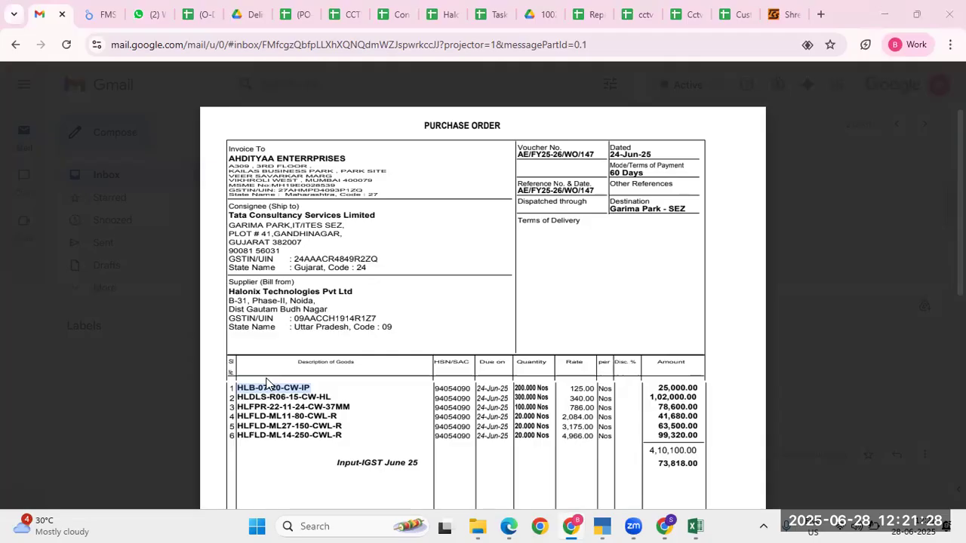
{"action": "key", "text": "alt+Tab"}
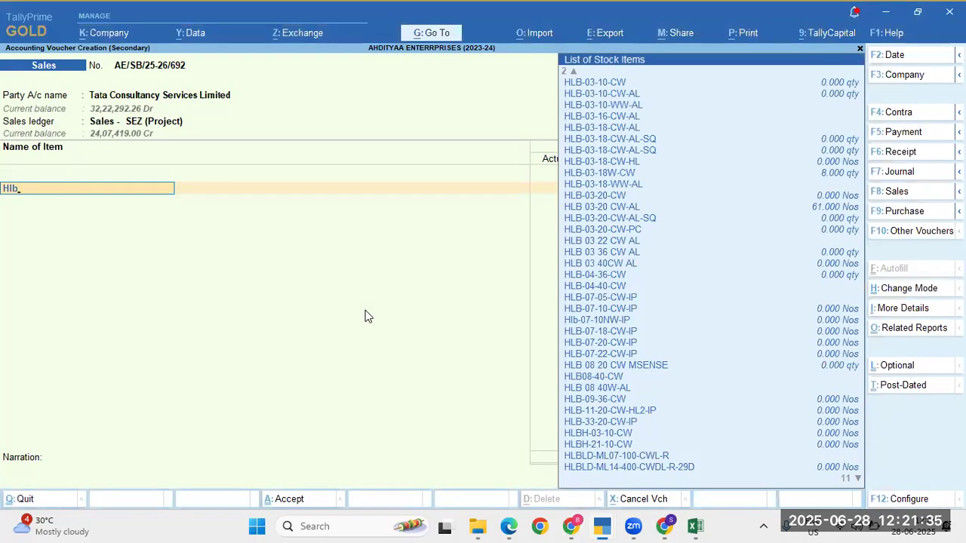
{"action": "type", "text": "07"}
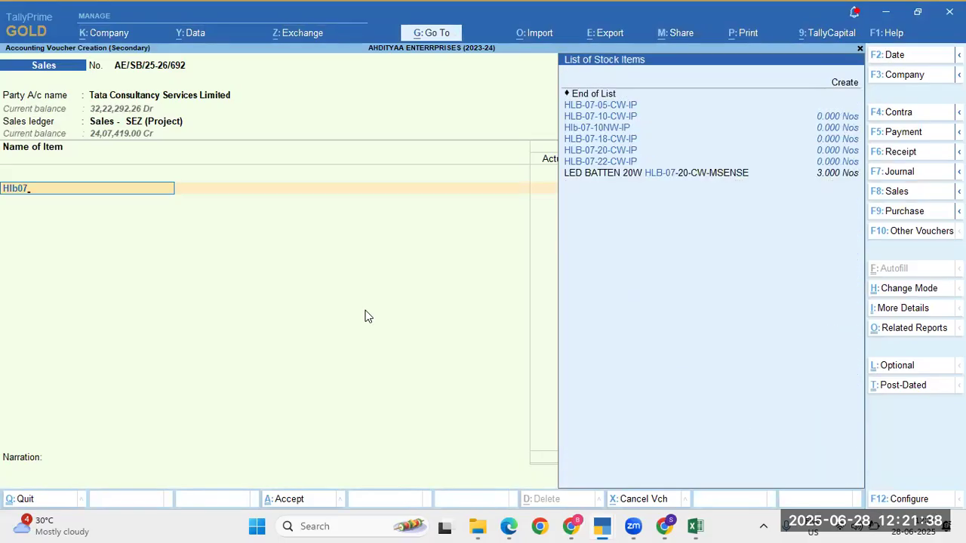
{"action": "key", "text": "alt+Tab"}
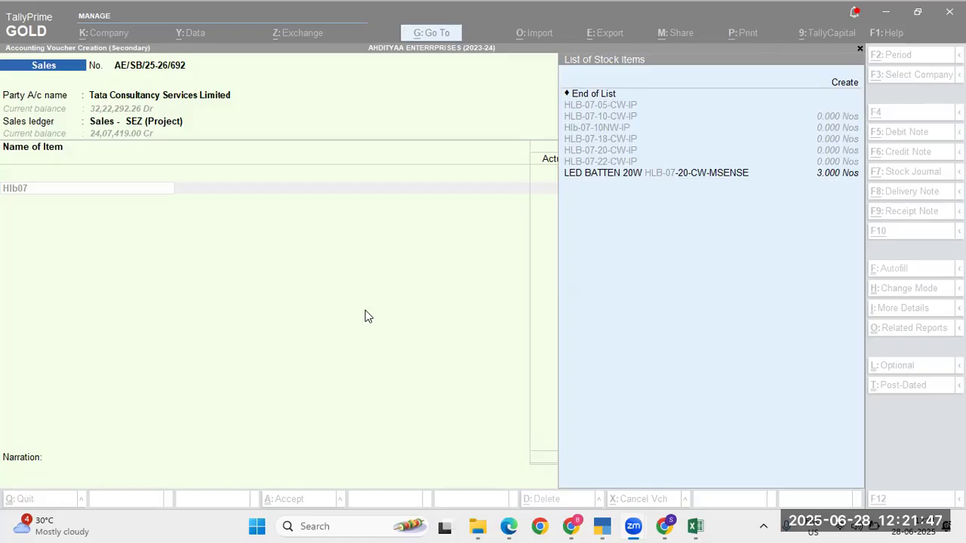
{"action": "key", "text": "alt+Tab"}
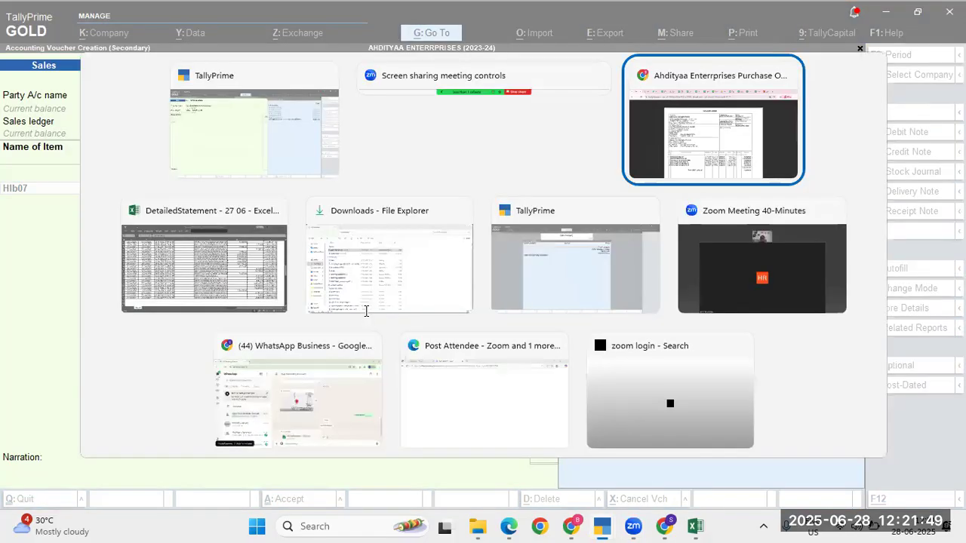
{"action": "key", "text": "alt+Tab"}
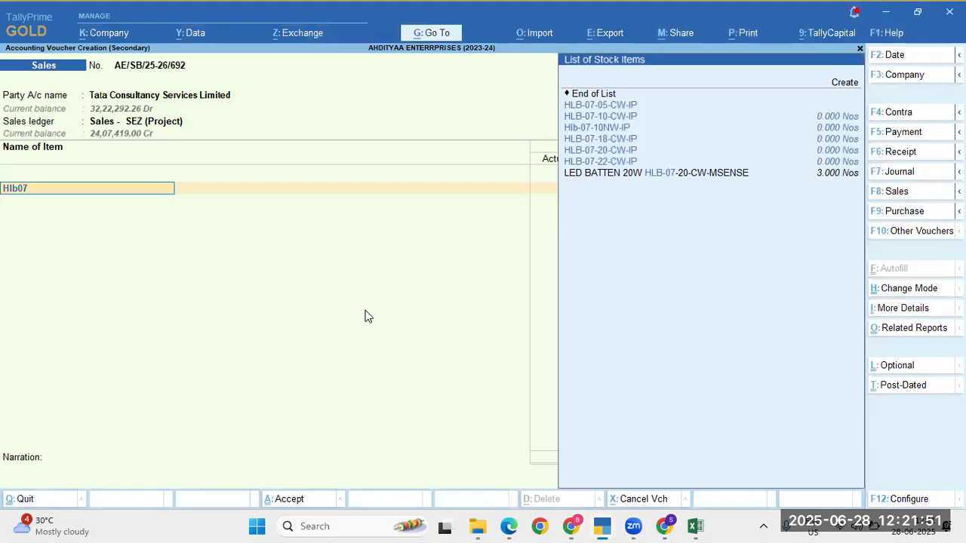
{"action": "type", "text": "20"}
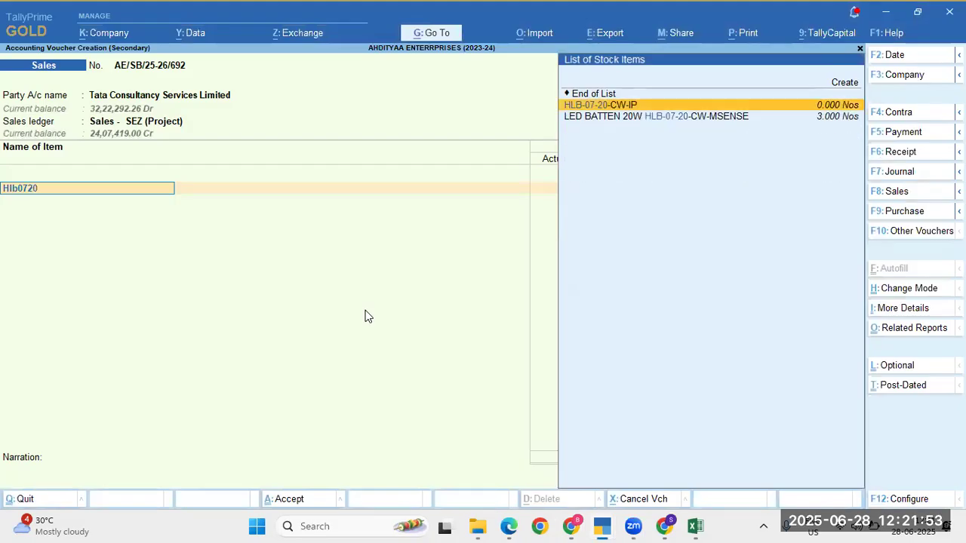
{"action": "type", "text": "cw"}
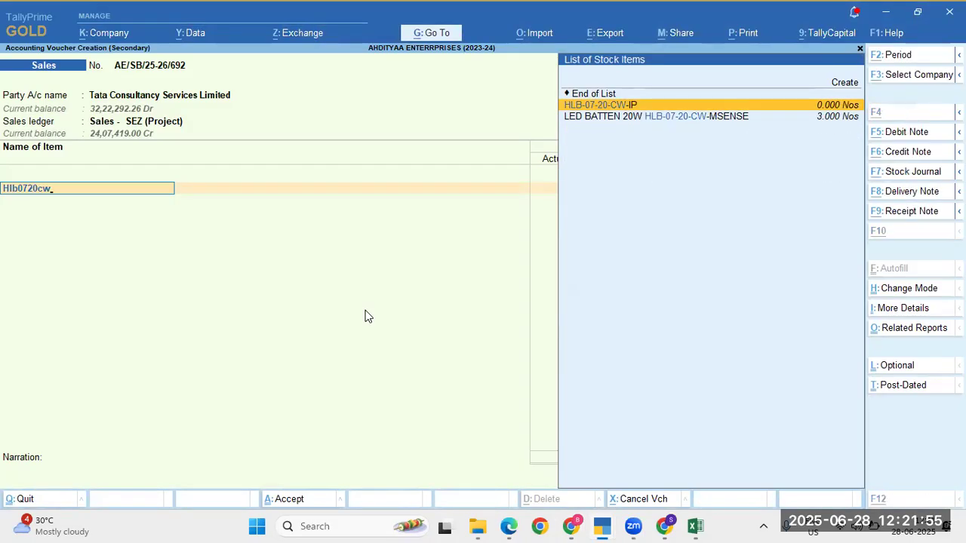
{"action": "key", "text": "alt+Tab"}
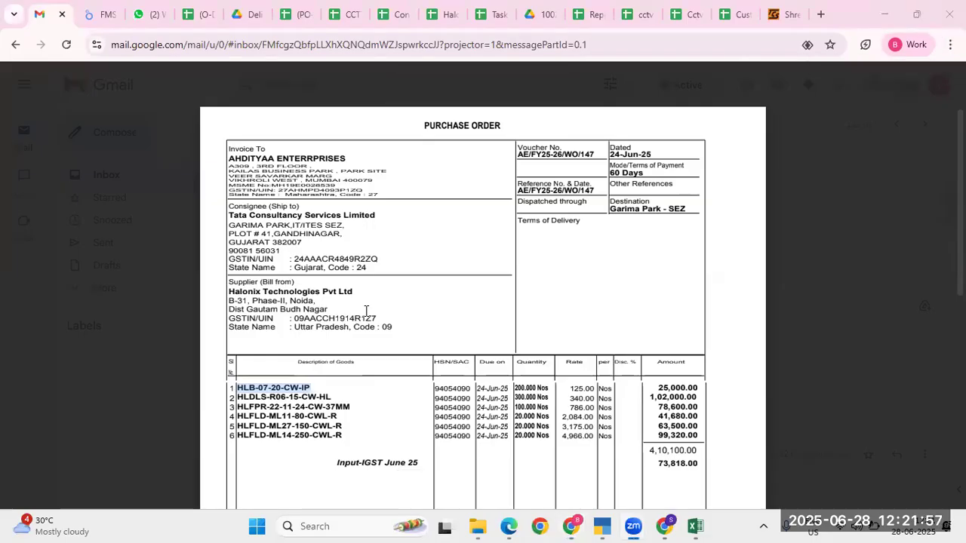
{"action": "key", "text": "alt+Tab"}
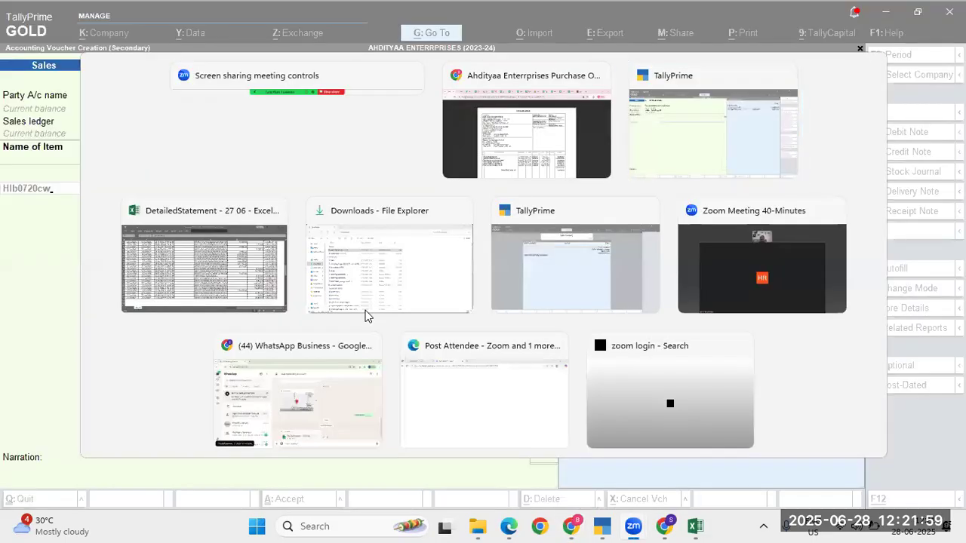
{"action": "key", "text": "Return"}
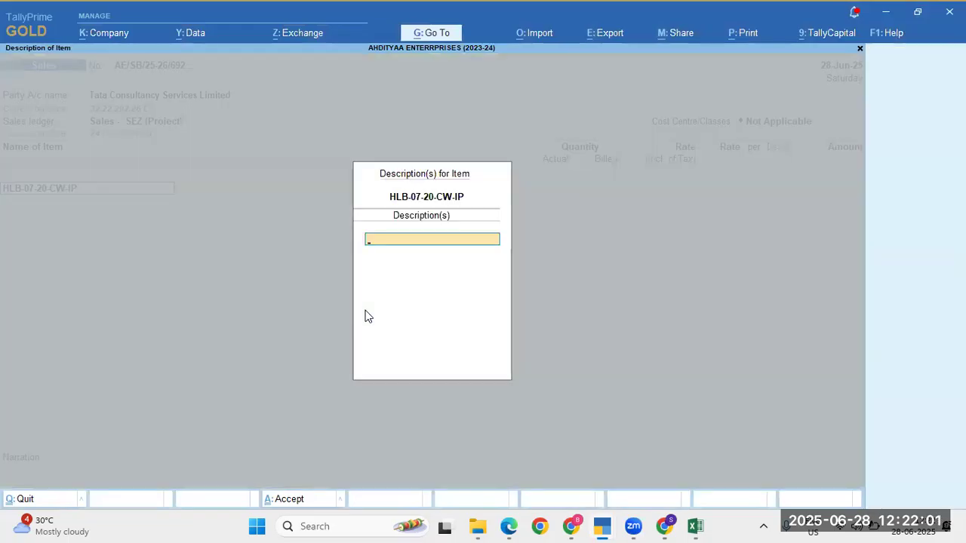
Step: Skip the item description and allocate it to the Ahdityaa Enterprises godown
{"action": "key", "text": "Return"}
{"action": "key", "text": "Return"}
{"action": "key", "text": "Return"}
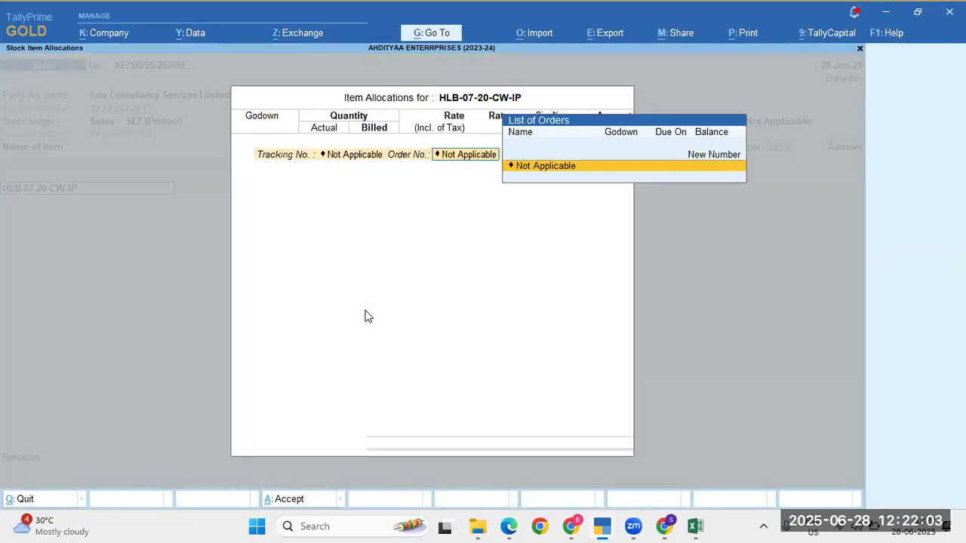
{"action": "key", "text": "Return"}
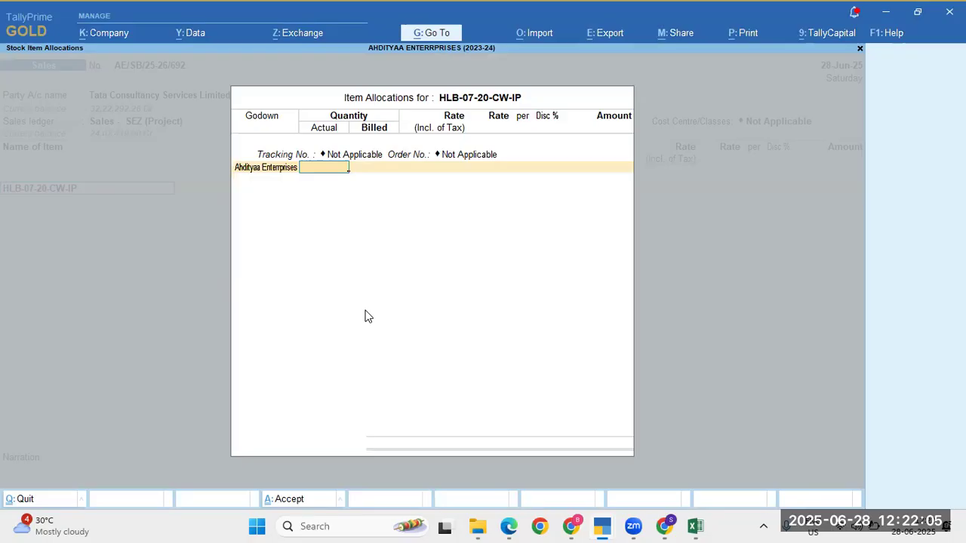
{"action": "key", "text": "alt+Tab"}
{"action": "key", "text": "alt+Tab"}
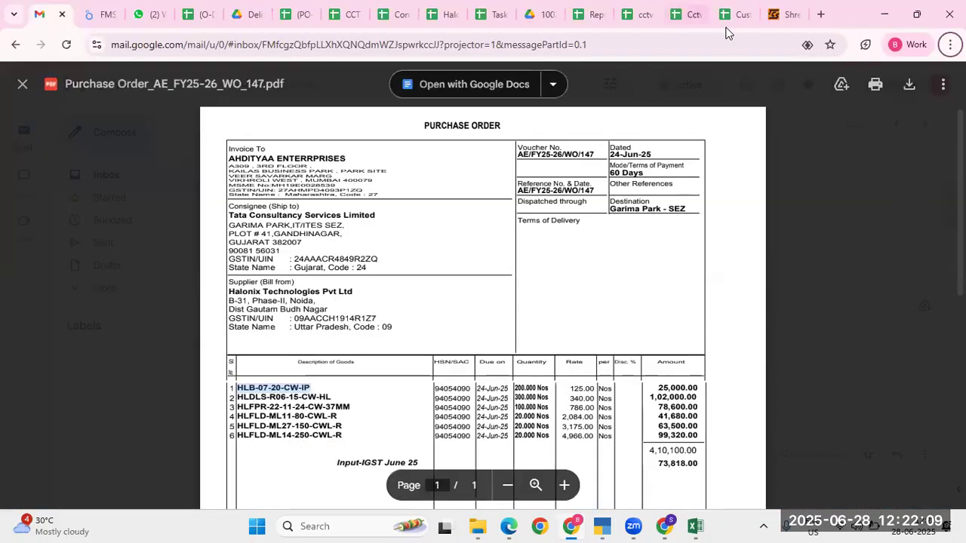
Step: In the Sales1 Ahdityaa PDF, scroll to line 2 and mark its quantity 200 (EA)
{"action": "left_click", "coordinate": [542, 20]}
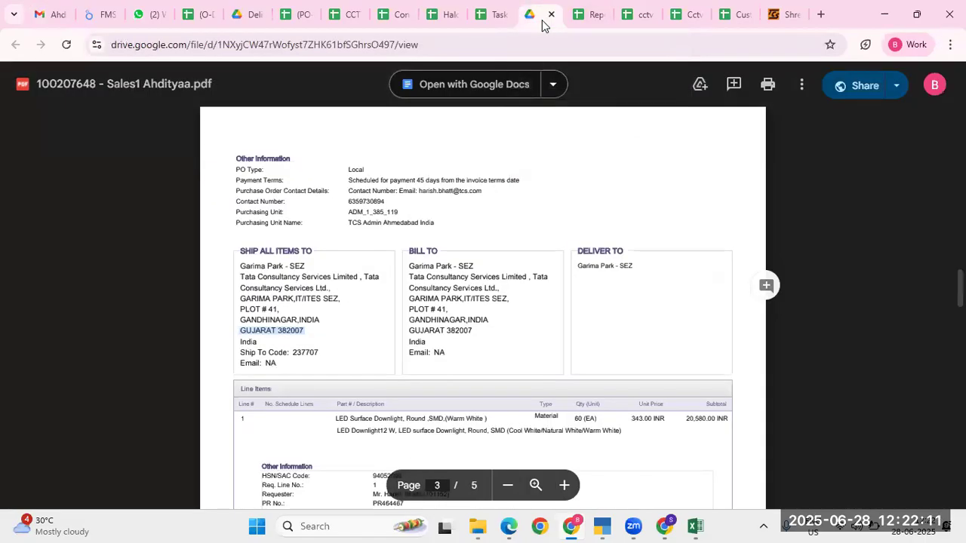
{"action": "scroll", "coordinate": [451, 346], "scroll_direction": "down", "scroll_amount": 2}
{"action": "scroll", "coordinate": [451, 346], "scroll_direction": "down", "scroll_amount": 3}
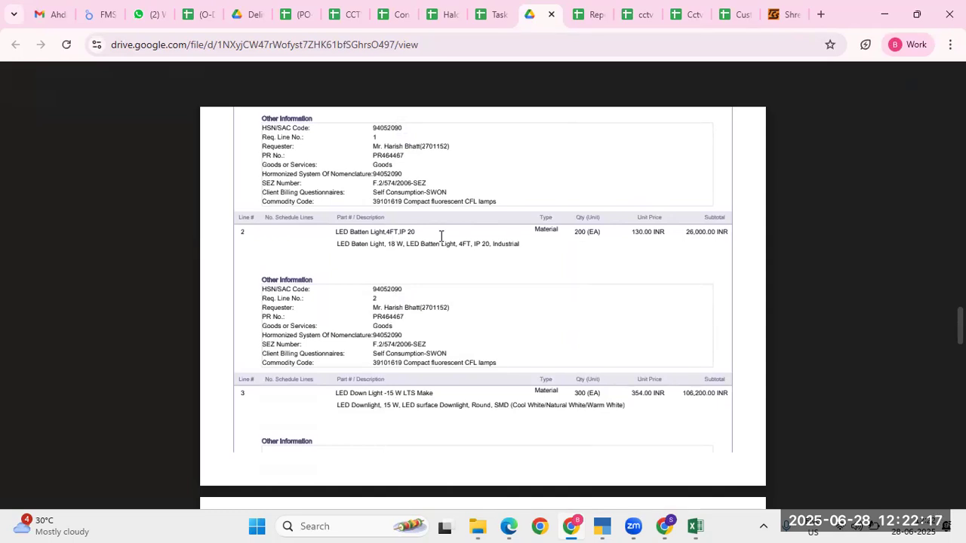
{"action": "triple_click", "coordinate": [591, 232]}
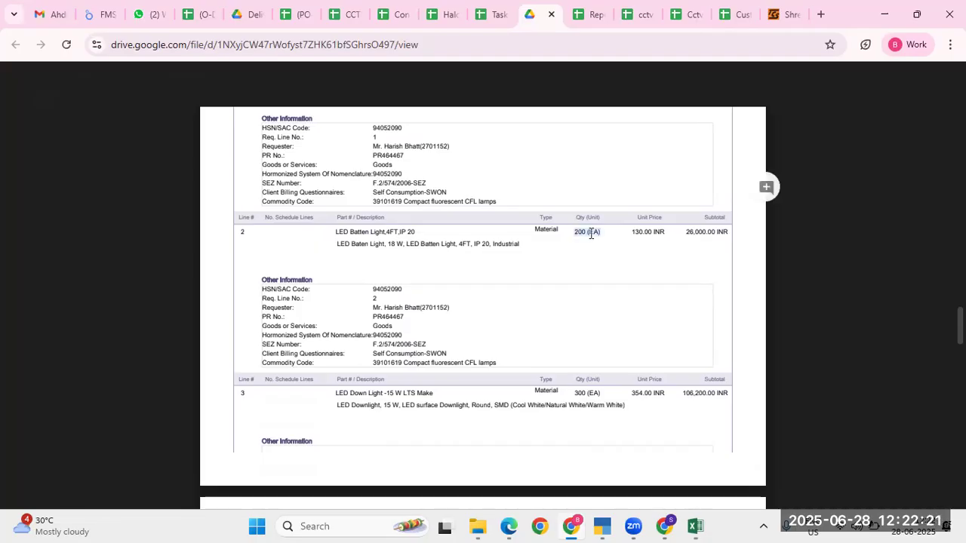